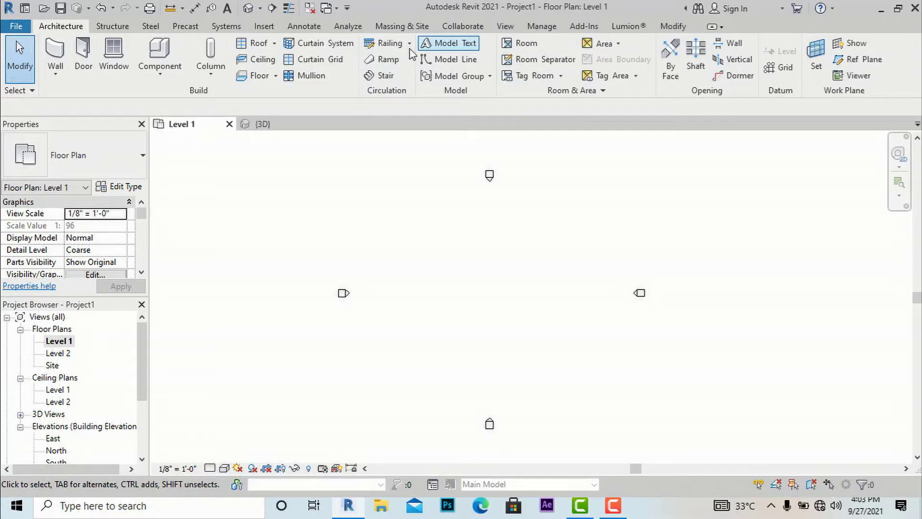
Sketch an L-shaped railing path on Level 1, about 15'-6" vertically and 20'-6" horizontally, and finish the railing
click(410, 44)
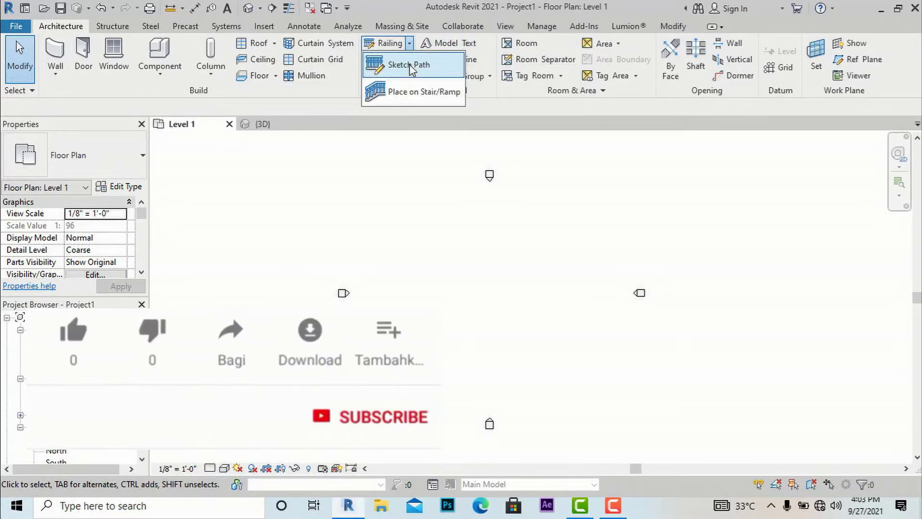
click(411, 67)
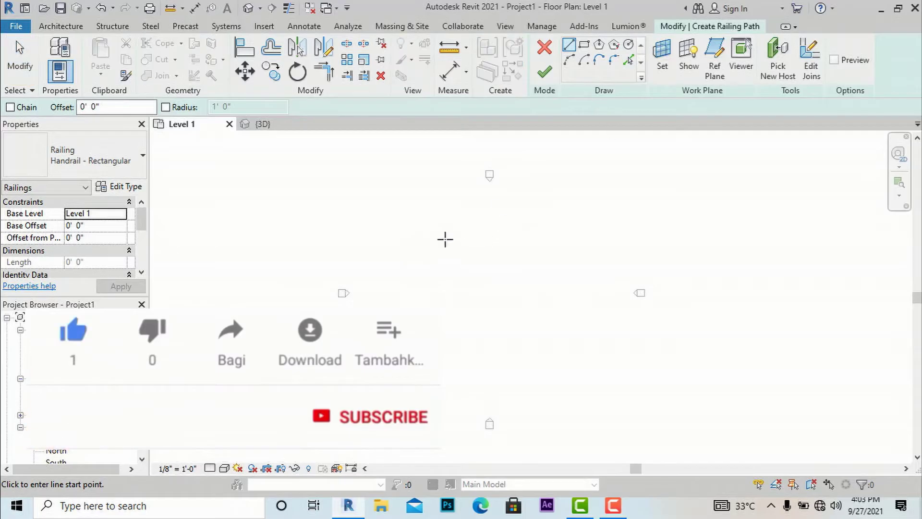
click(442, 235)
scroll(443, 235, up, 3)
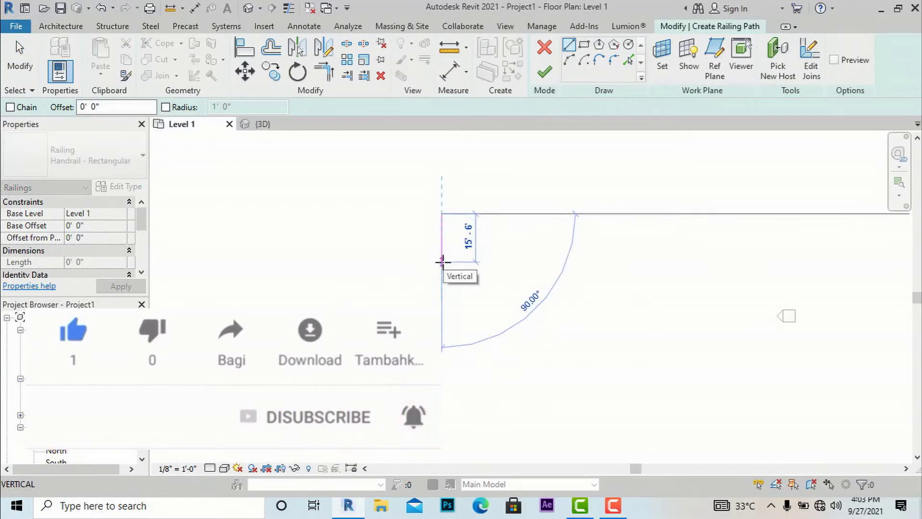
click(442, 262)
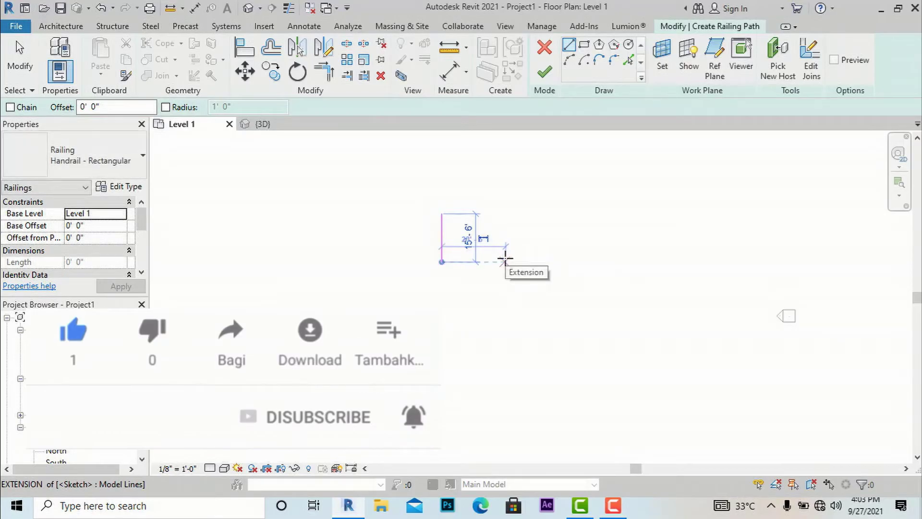
click(505, 259)
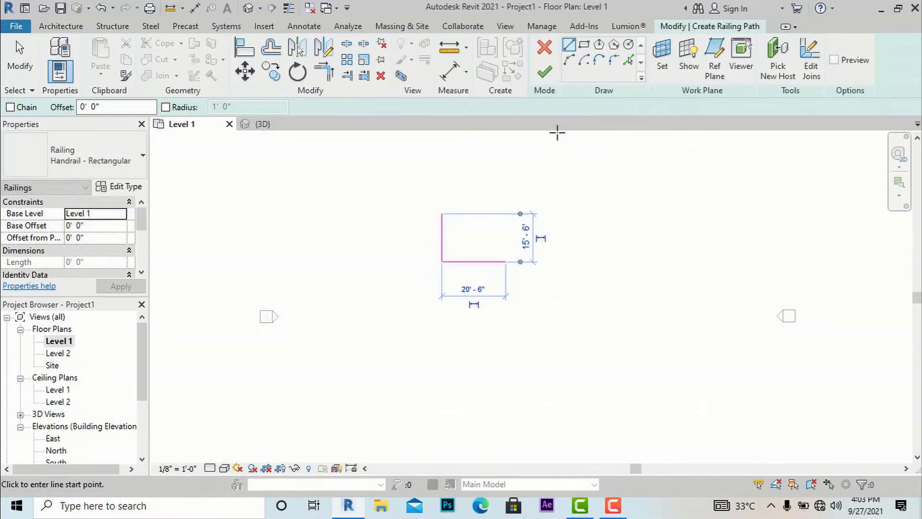
click(545, 73)
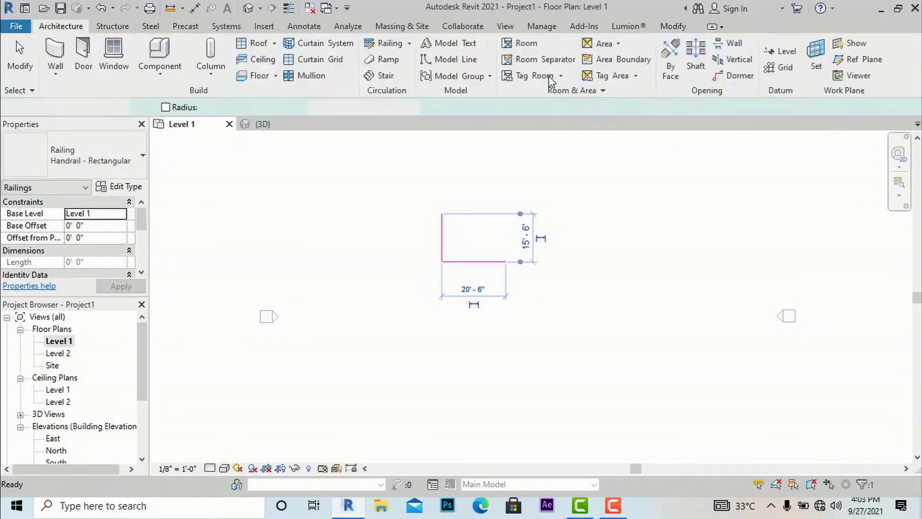
Open the default 3D view to inspect the new railing
click(502, 28)
click(383, 52)
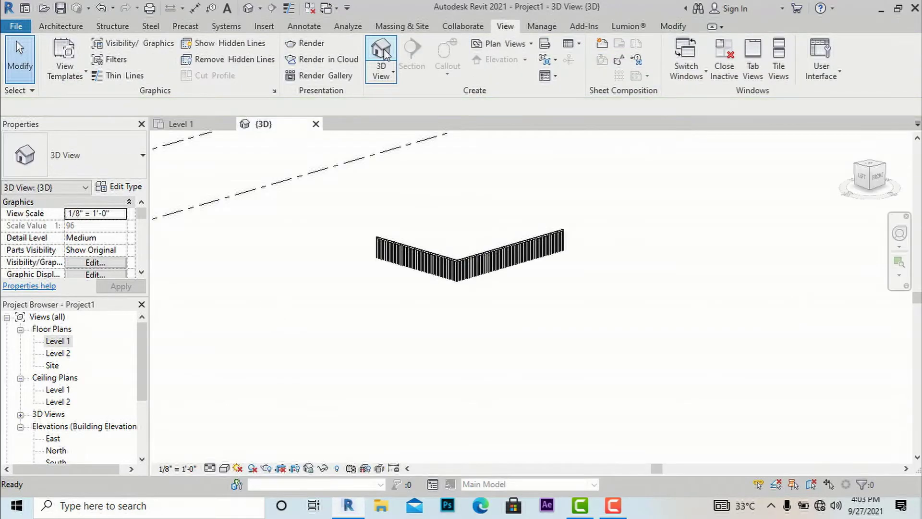
scroll(413, 245, up, 3)
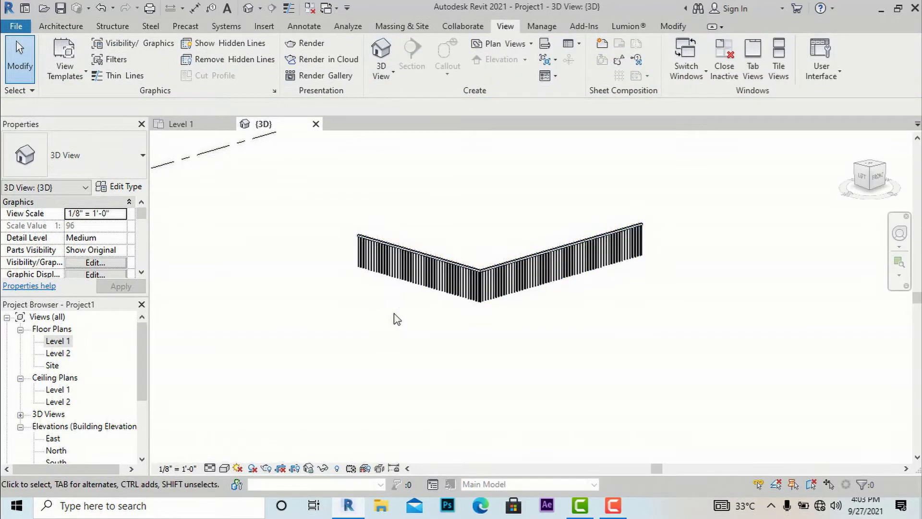
scroll(884, 456, down, 2)
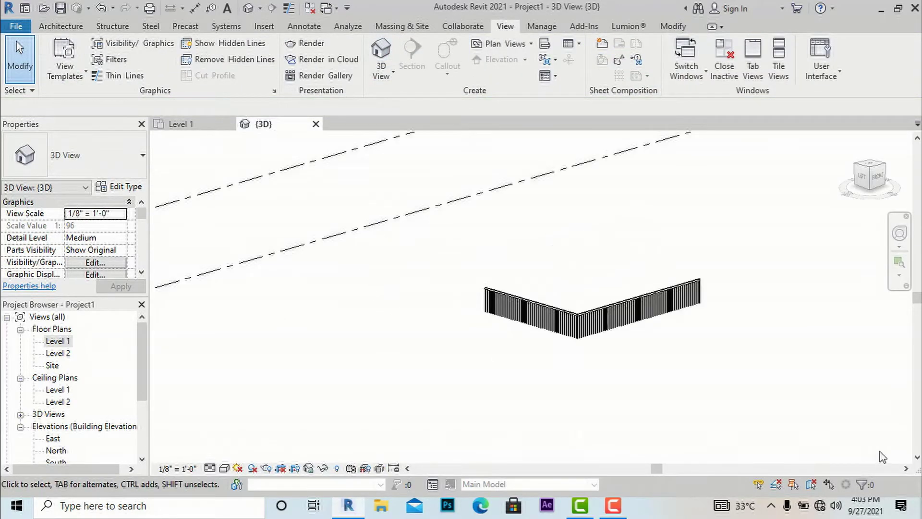
click(549, 319)
click(123, 162)
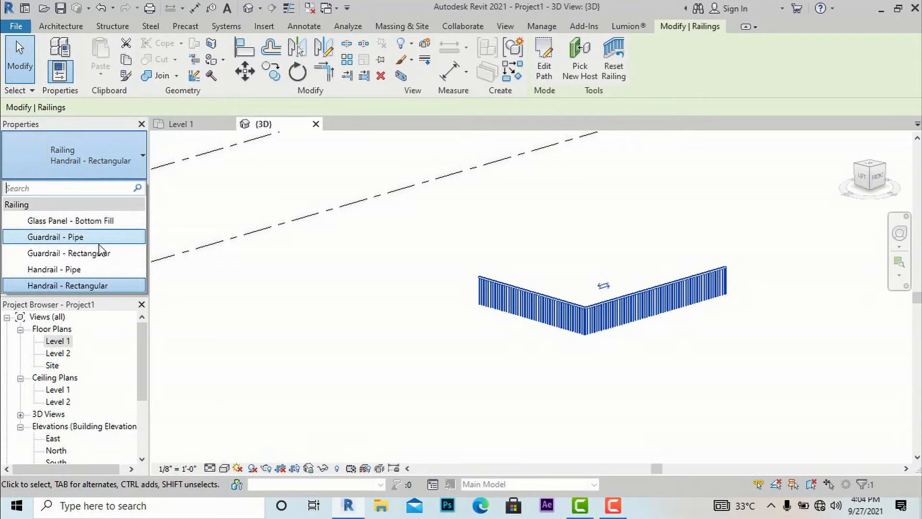
key(Escape)
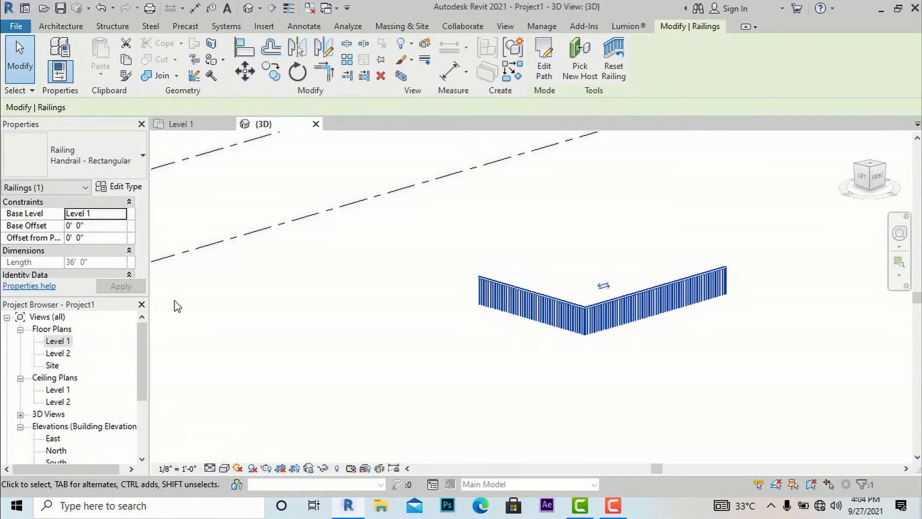
click(308, 325)
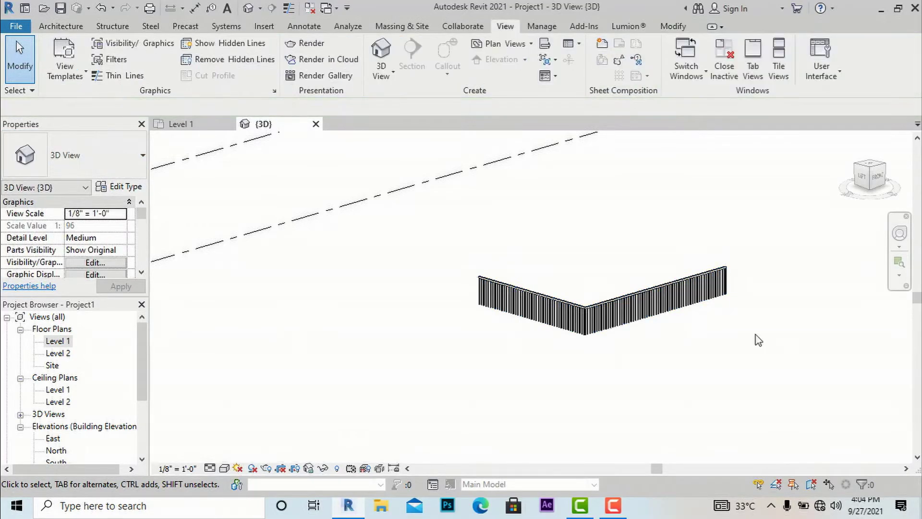
Change the L-shaped railing's type to Handrail - Pipe
scroll(608, 306, up, 2)
click(569, 313)
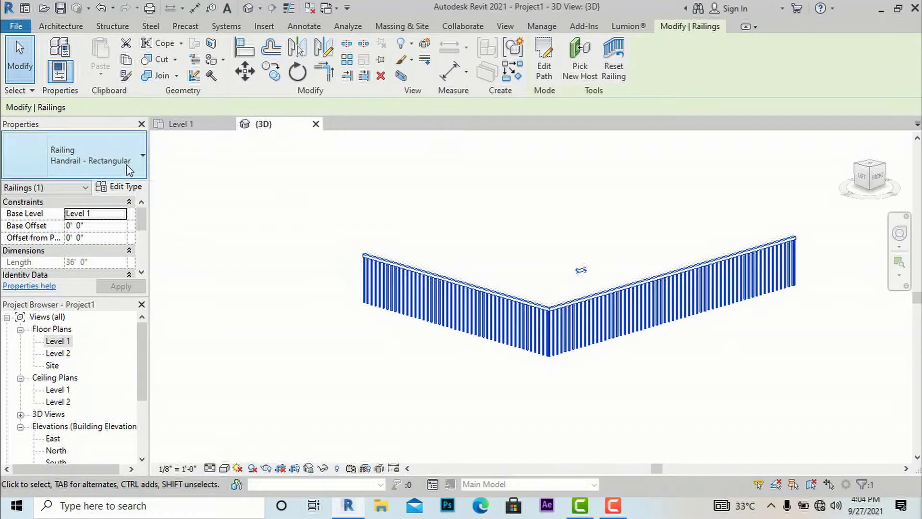
click(136, 159)
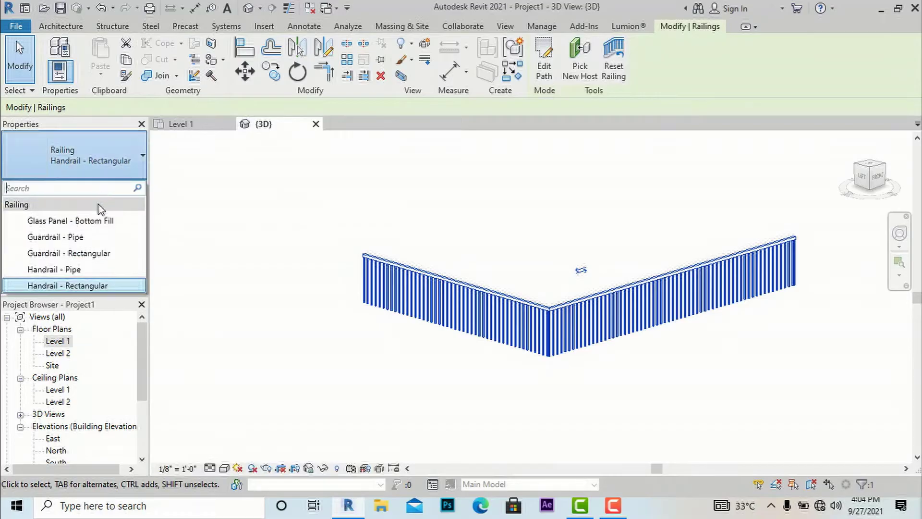
click(81, 270)
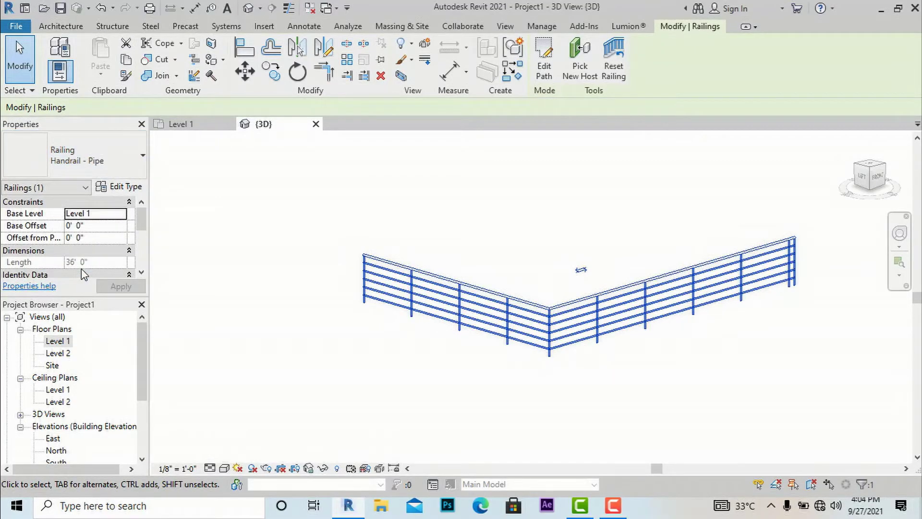
click(454, 382)
Change the 3D view's visual style so the railing's surfaces are displayed in colour
scroll(634, 341, up, 2)
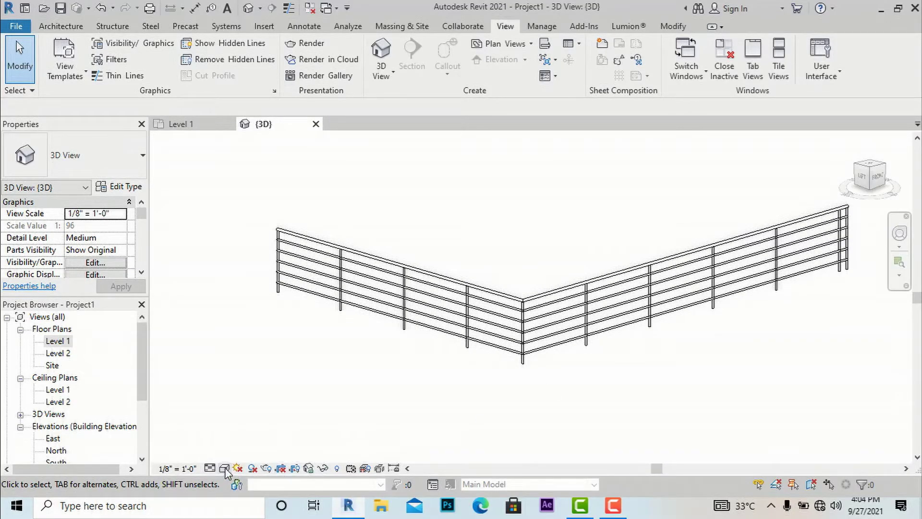
click(224, 468)
click(238, 451)
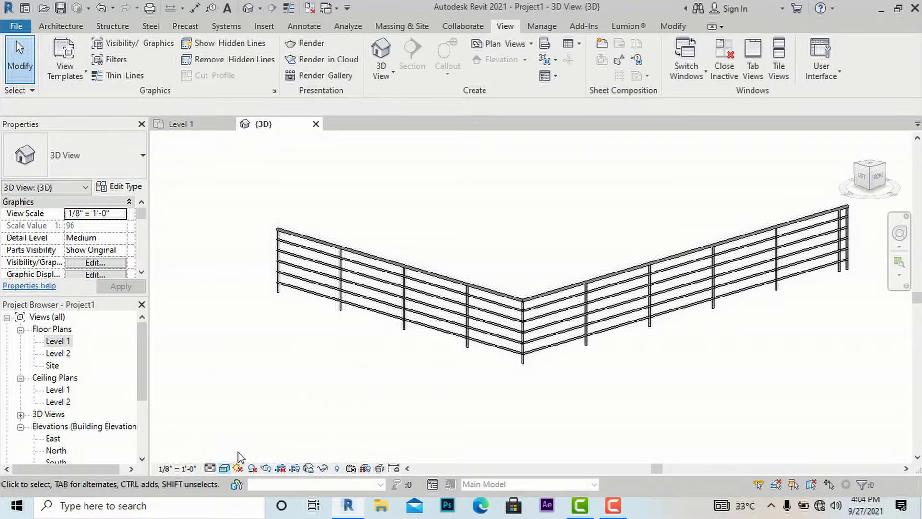
scroll(756, 362, down, 2)
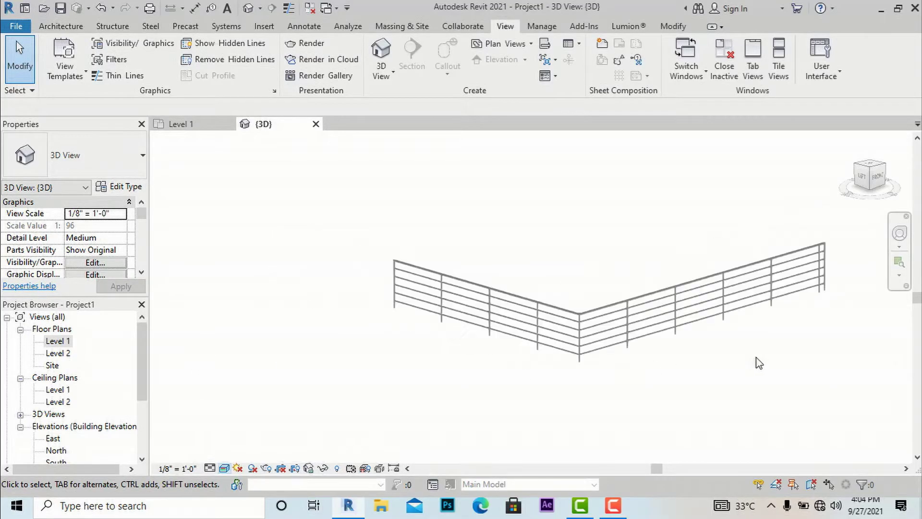
scroll(422, 304, up, 2)
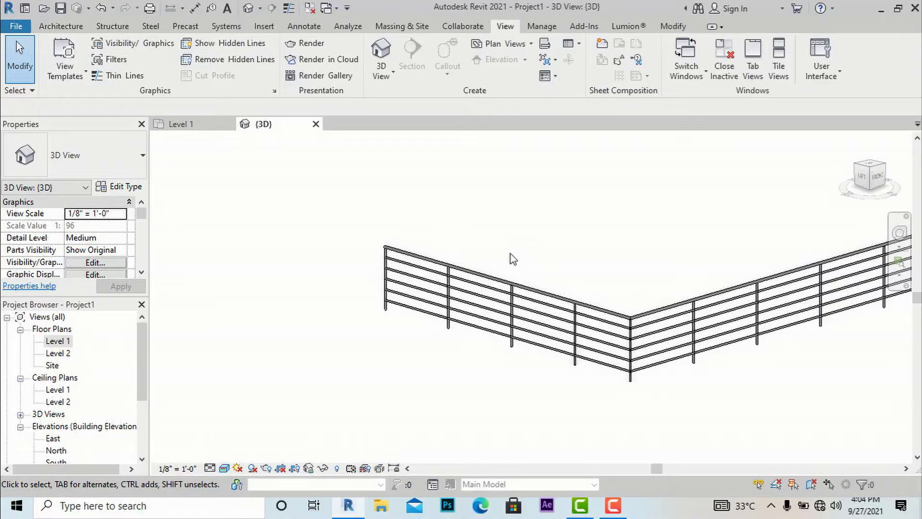
Duplicate the selected railing's Handrail - Pipe type under the name Handrail - Pipe 2
click(509, 288)
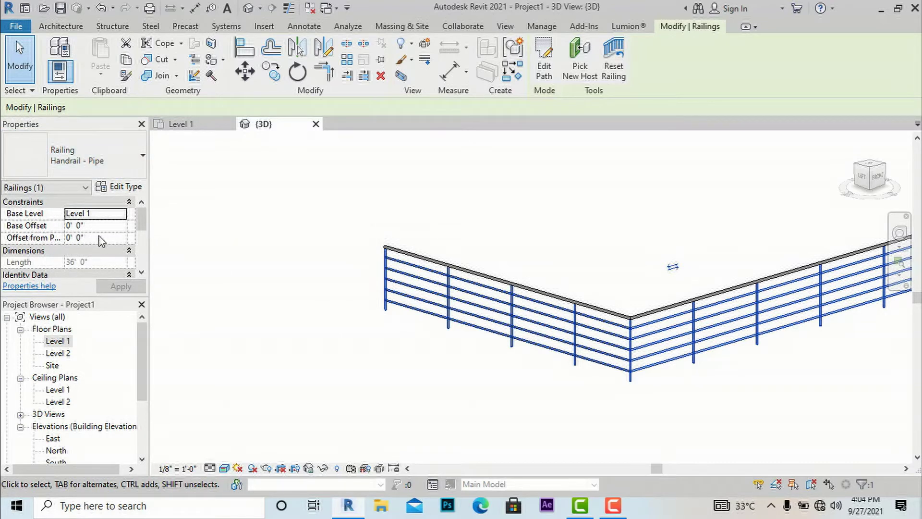
scroll(119, 239, down, 1)
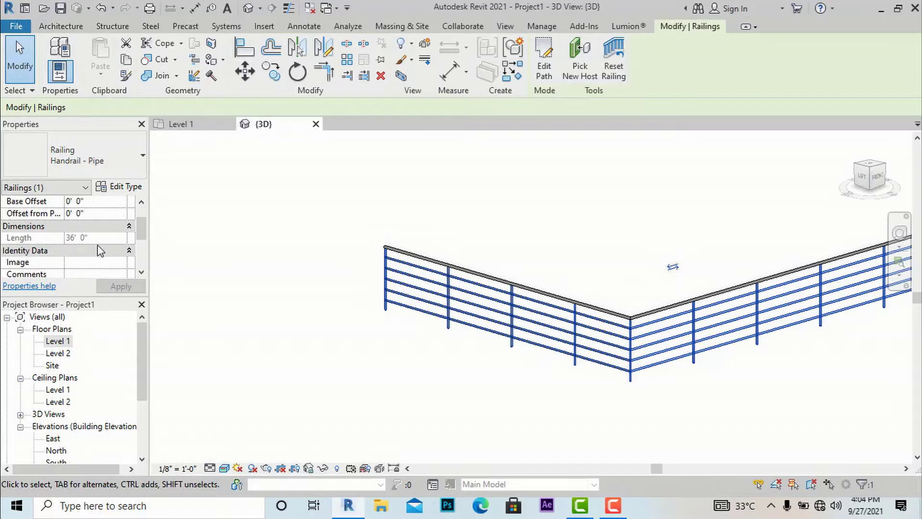
scroll(98, 250, down, 2)
scroll(98, 251, up, 3)
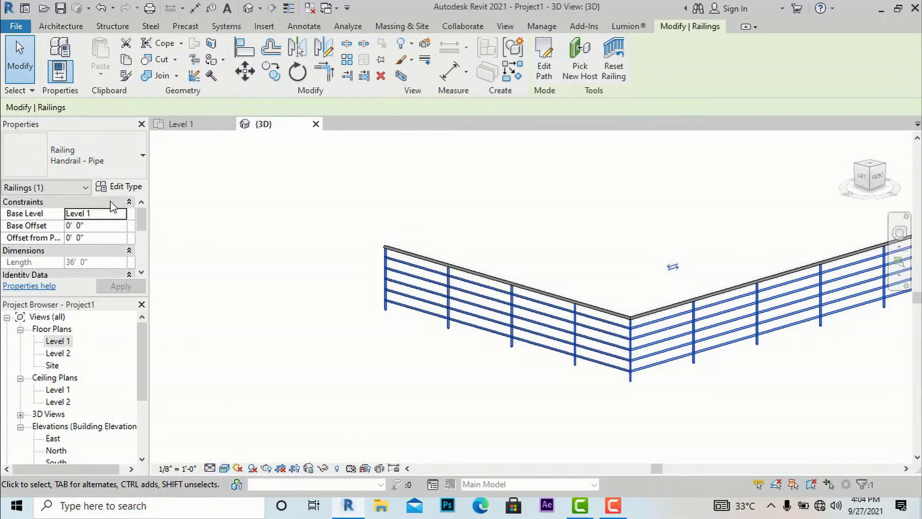
click(110, 190)
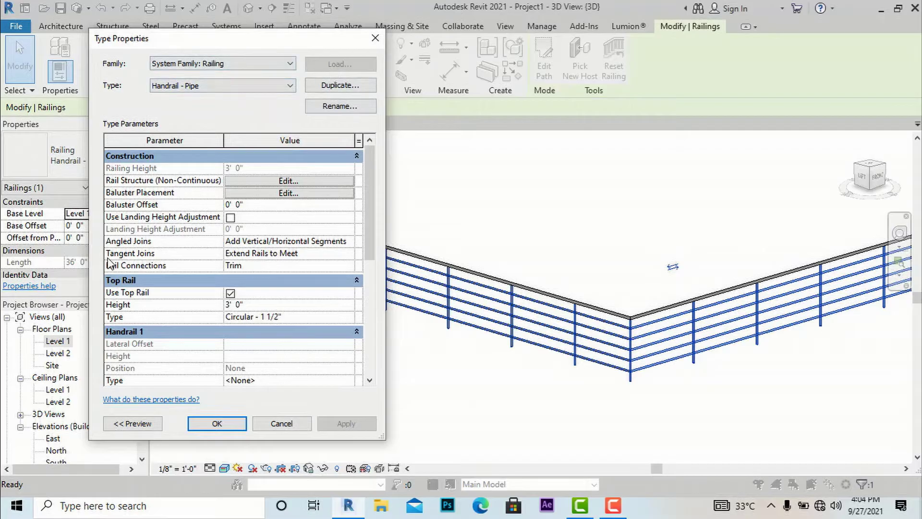
mouse_move(109, 263)
click(337, 87)
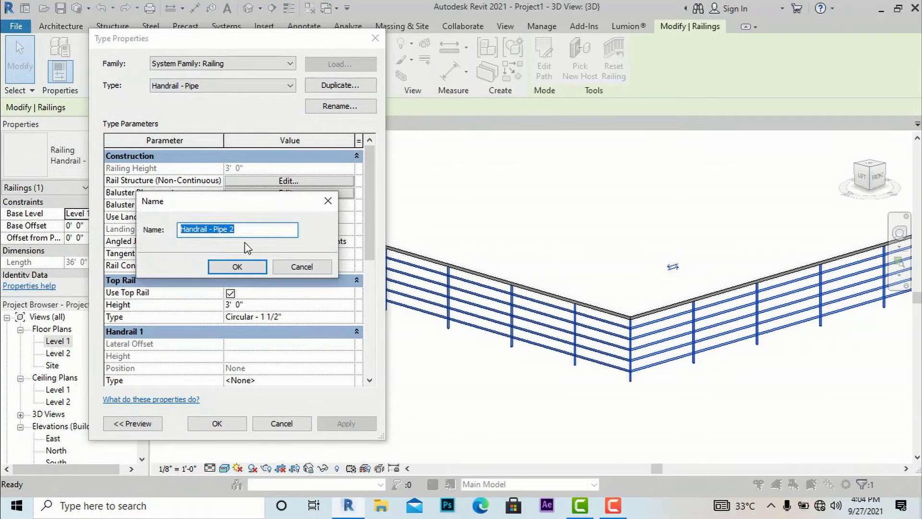
click(237, 267)
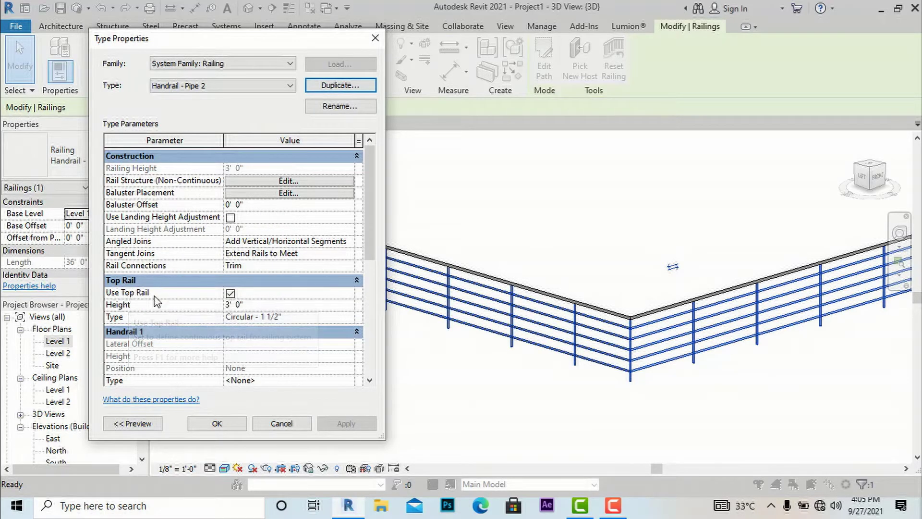
Turn off Use Top Rail in the Handrail - Pipe 2 type and accept the type changes
click(230, 293)
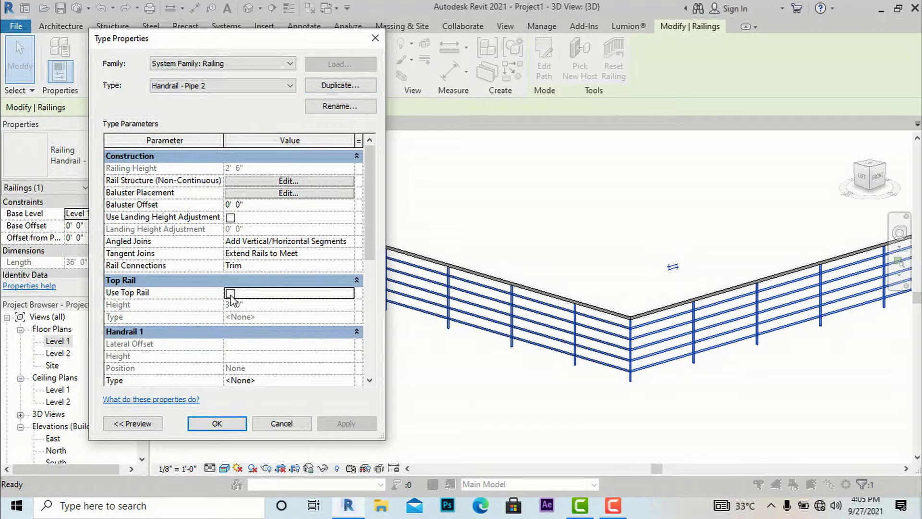
click(224, 425)
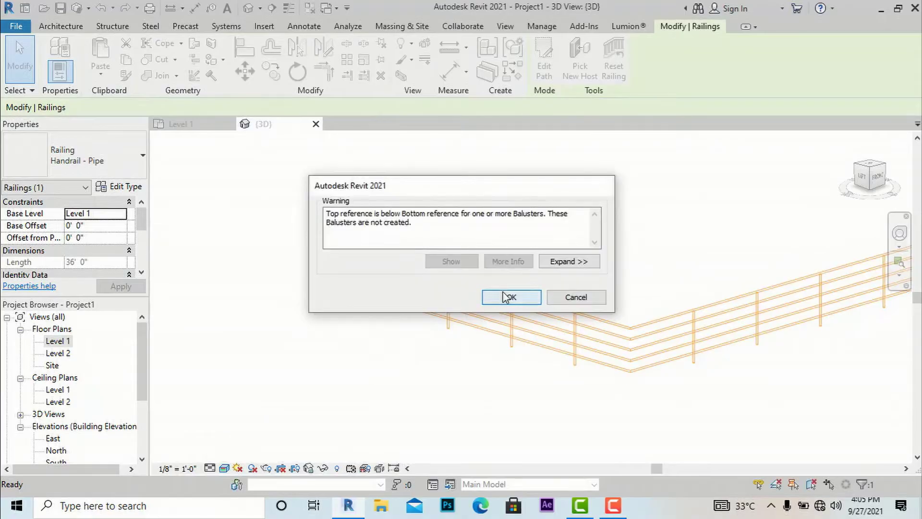
click(512, 297)
click(521, 346)
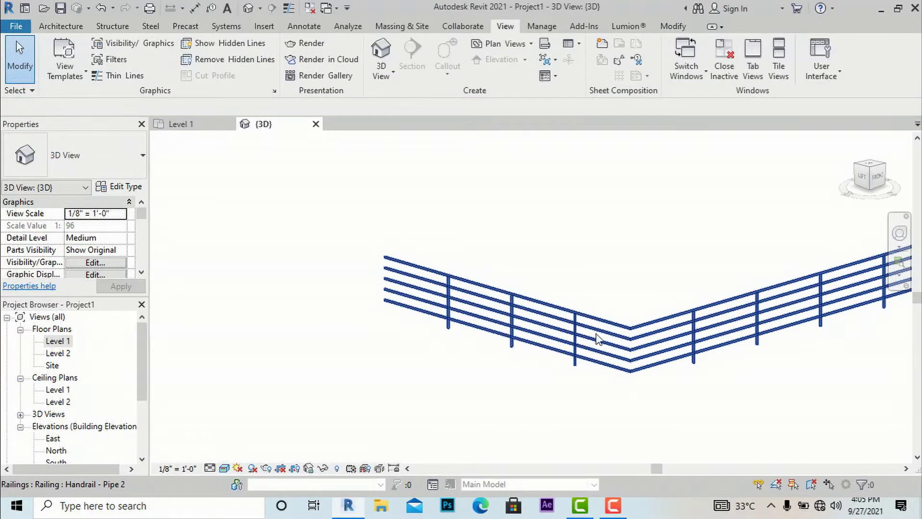
Set the top rail height of the railing's Handrail - Pipe type to 4' and apply it
click(454, 281)
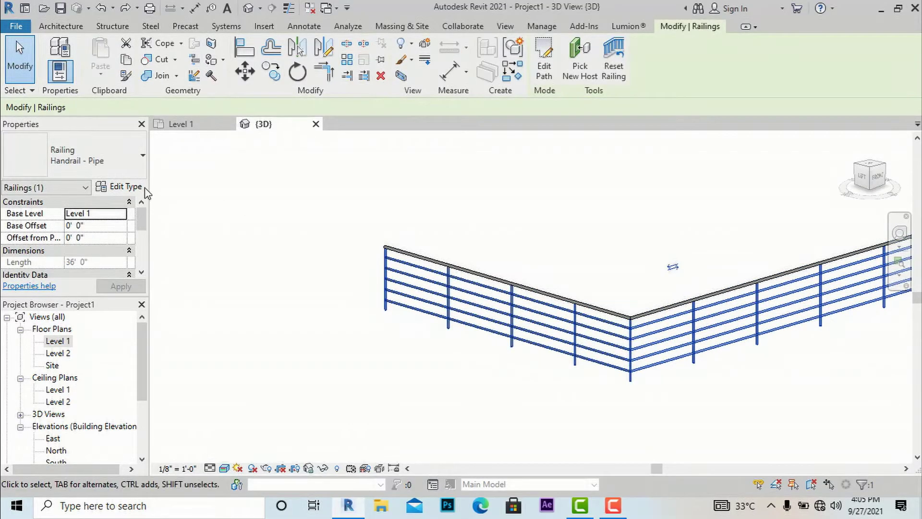
click(127, 186)
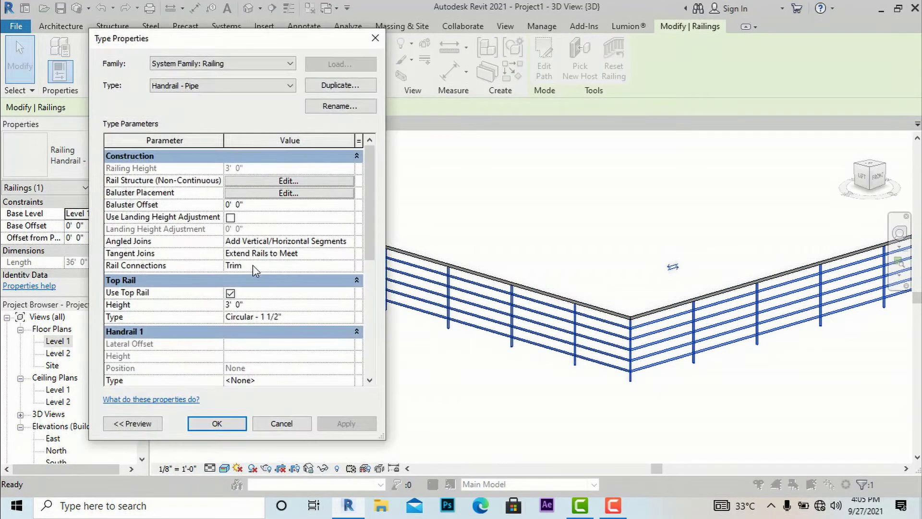
scroll(252, 264, down, 1)
click(259, 280)
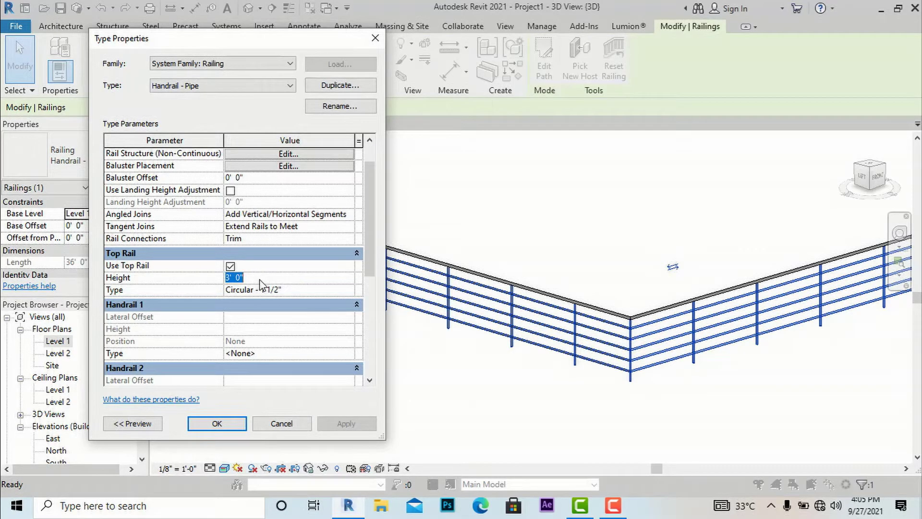
text(4')
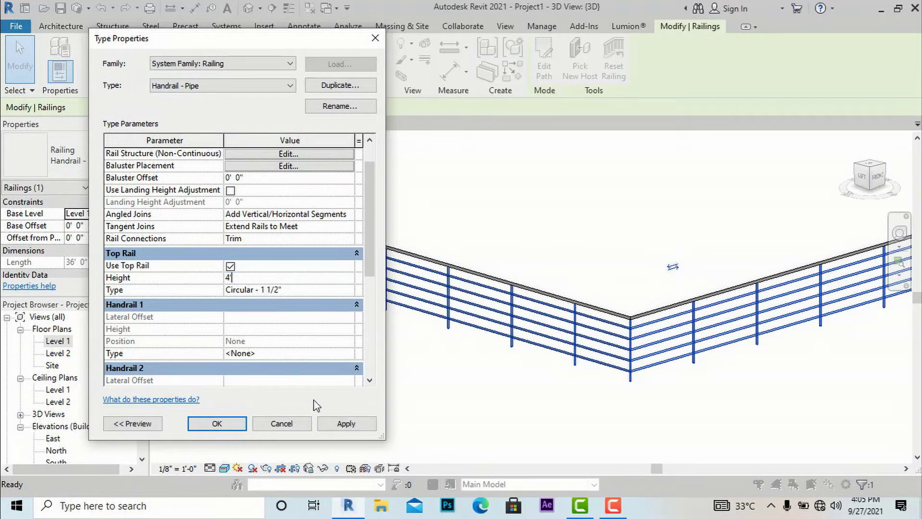
click(346, 423)
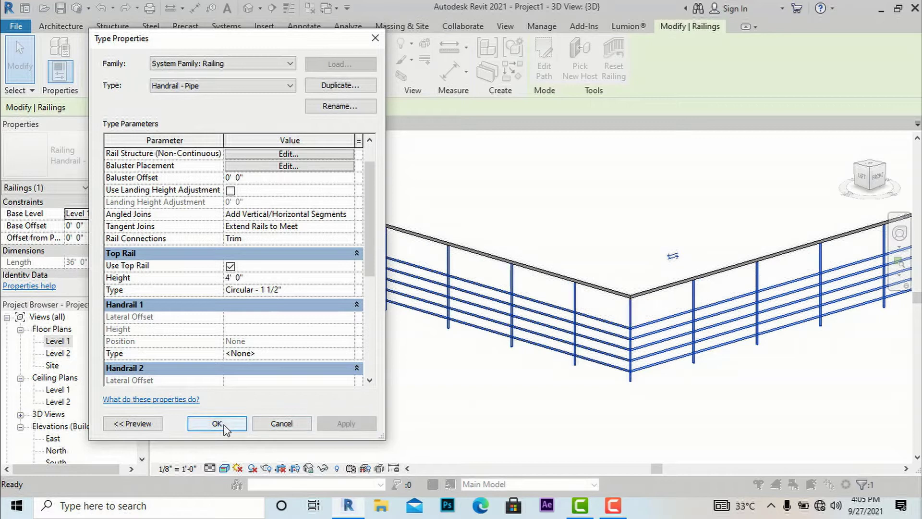
Set the top rail height of the Handrail - Pipe railing type to 3'
click(292, 278)
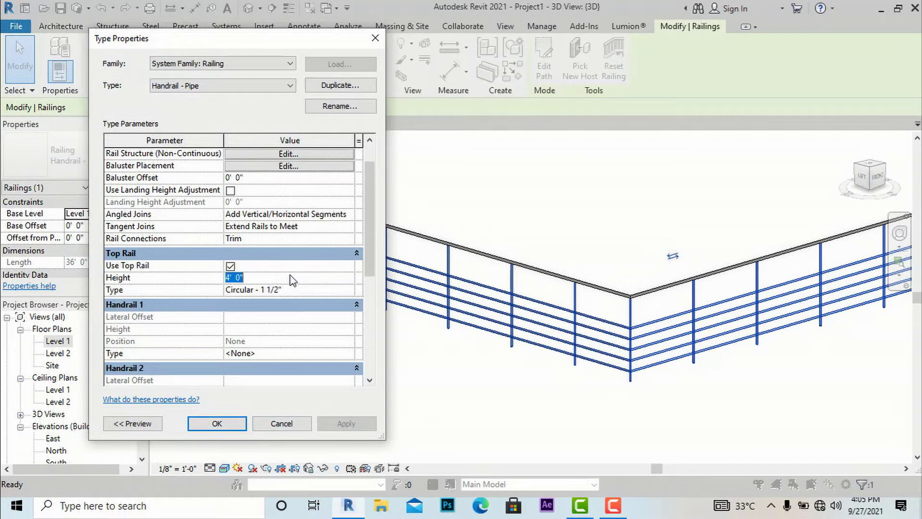
text(3)
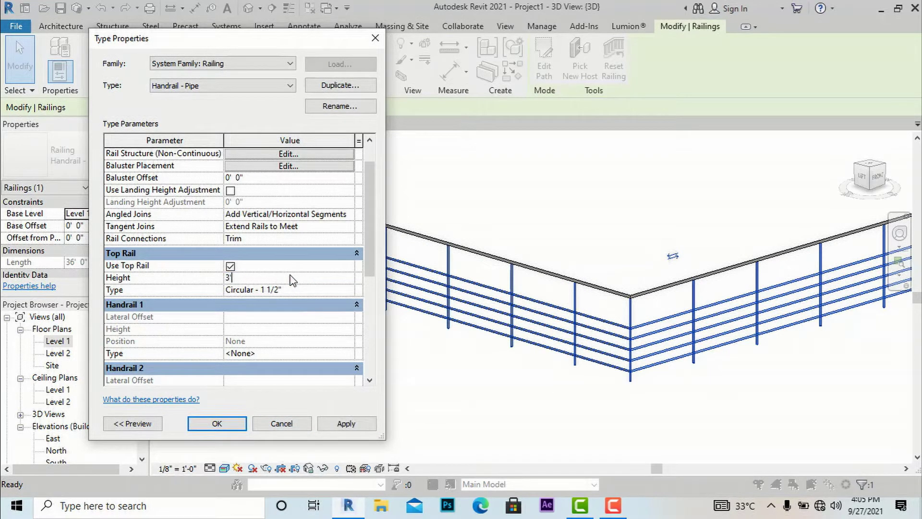
key(Return)
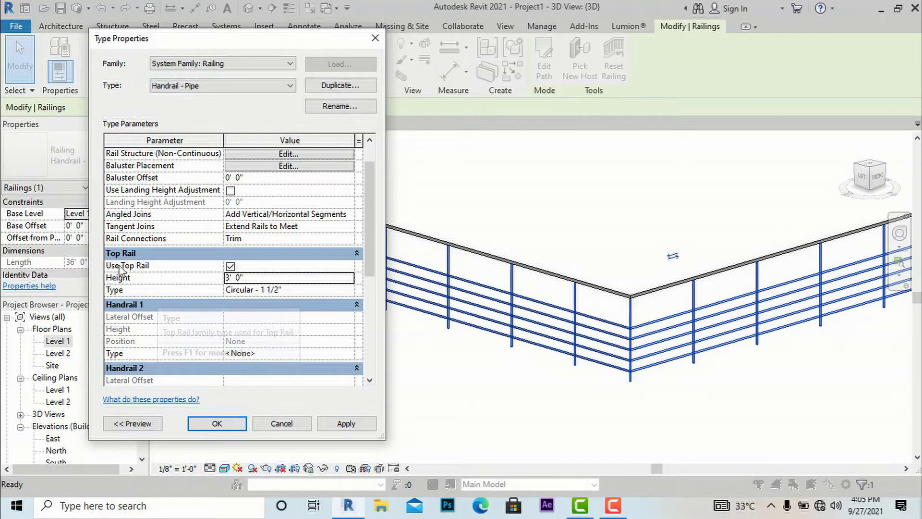
Open the Circular - 1 1/2" top rail type for editing and set its default join to Fillet
click(268, 290)
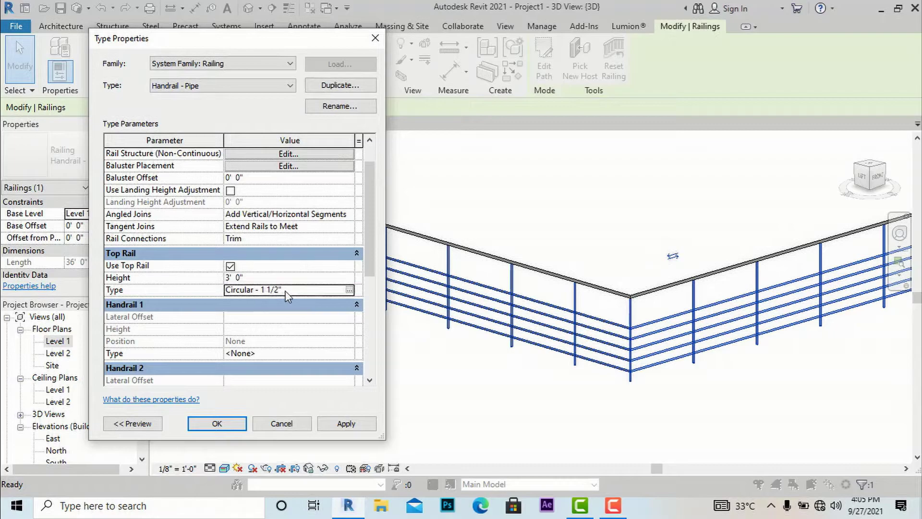
click(348, 291)
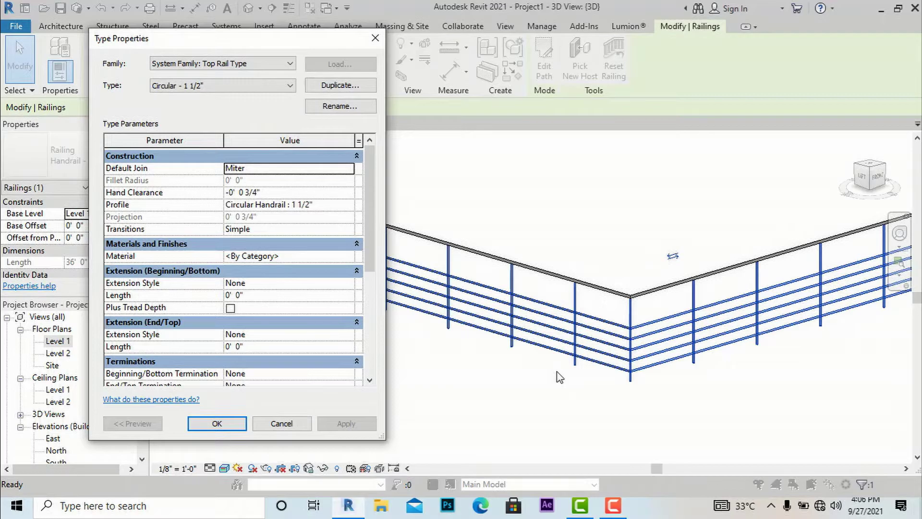
click(325, 174)
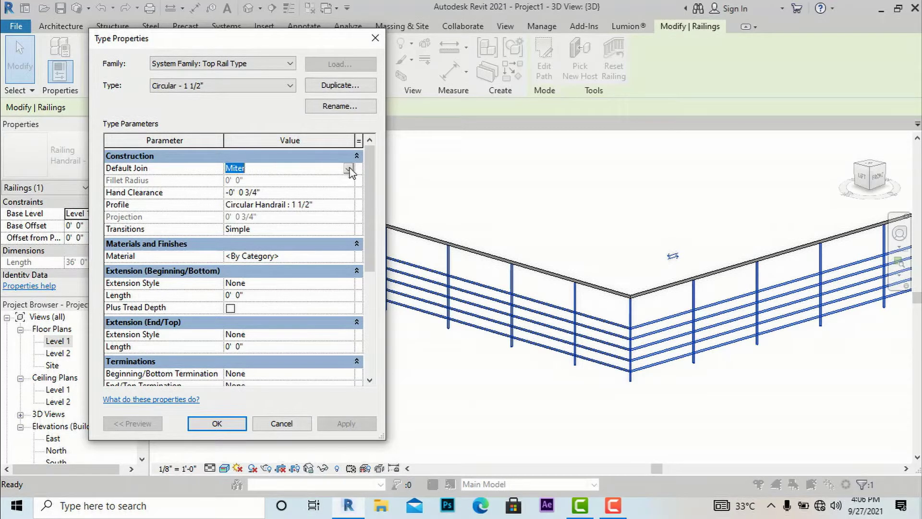
click(348, 169)
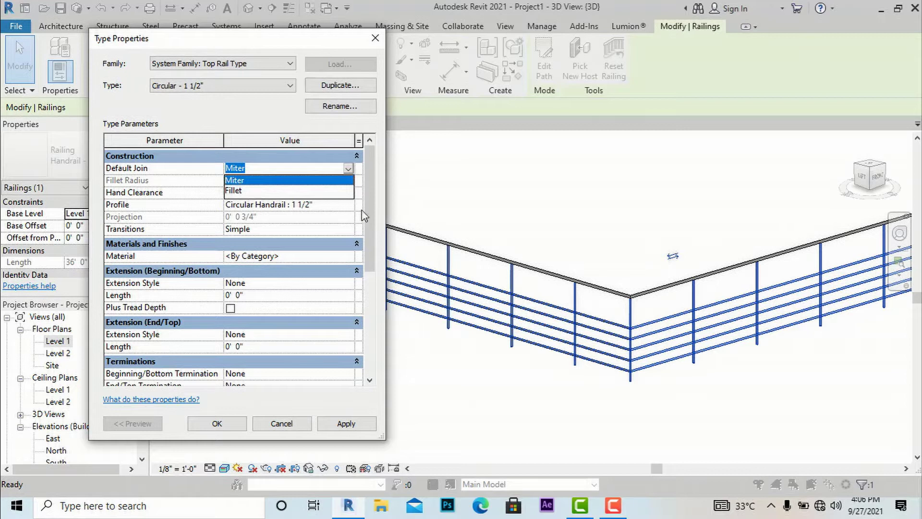
click(250, 191)
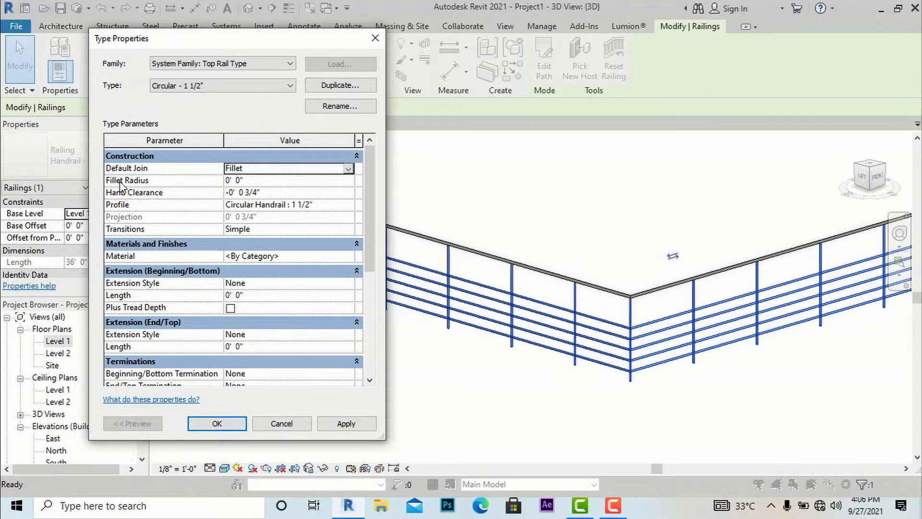
Set the top rail type's fillet radius to 1', apply it, and accept both the top rail and railing type changes
click(255, 183)
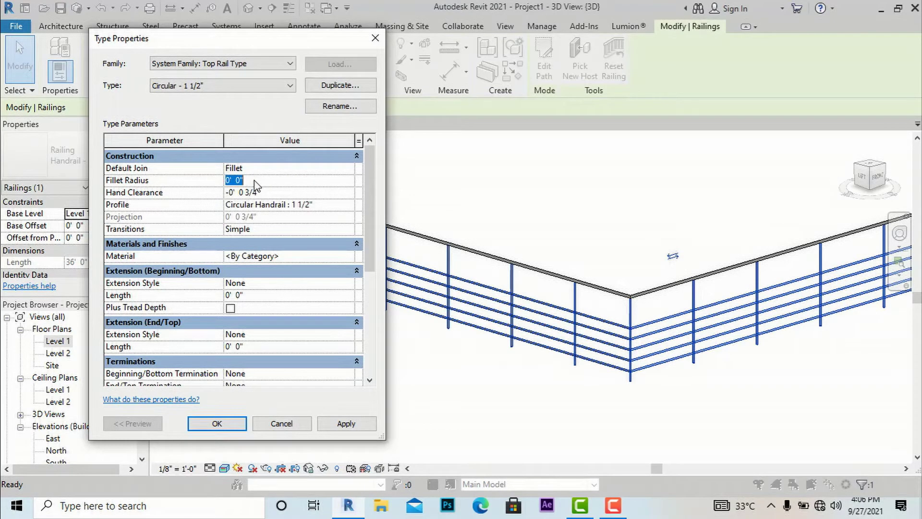
text(1)
key(Return)
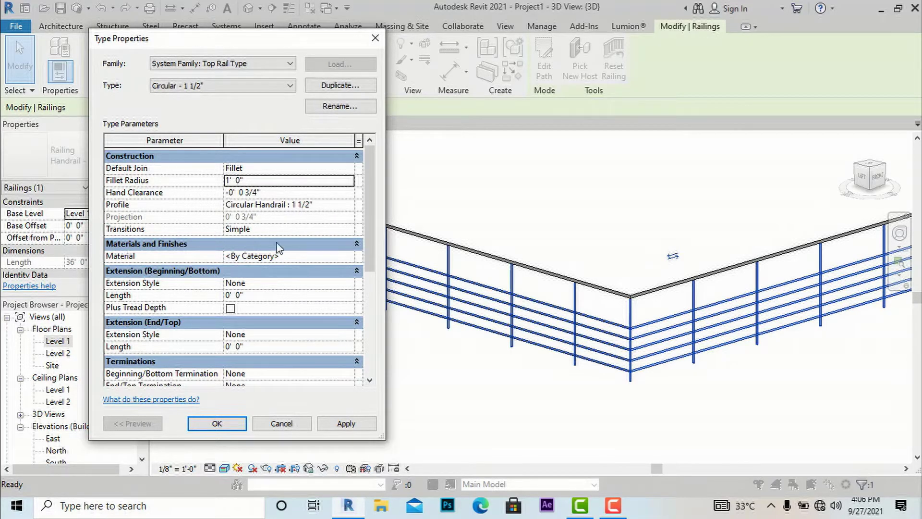
click(349, 427)
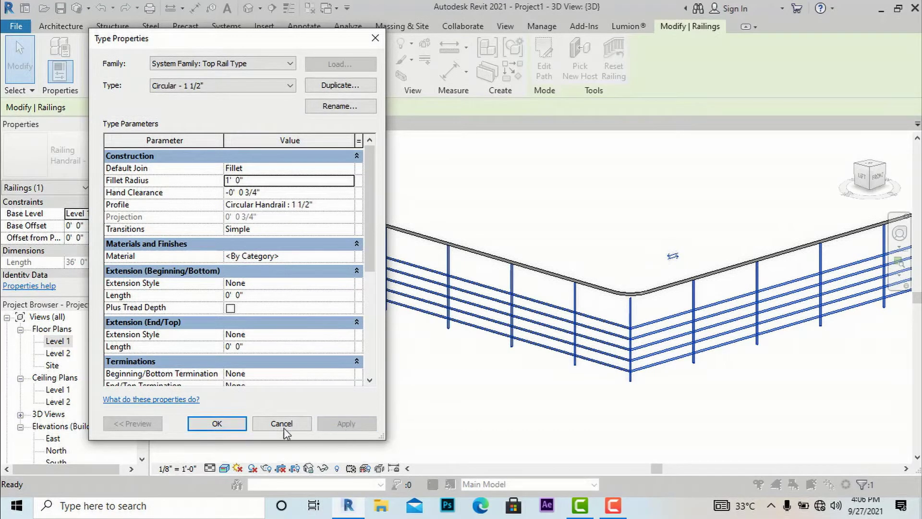
click(215, 424)
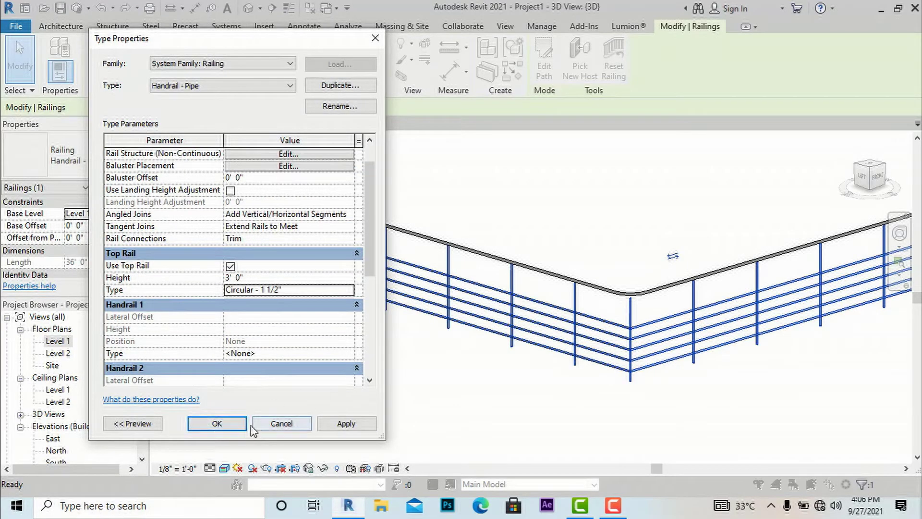
click(346, 423)
click(217, 424)
Inspect the top rail's corner and both runs of the railing in the 3D view, and clear the selection
scroll(632, 302, up, 3)
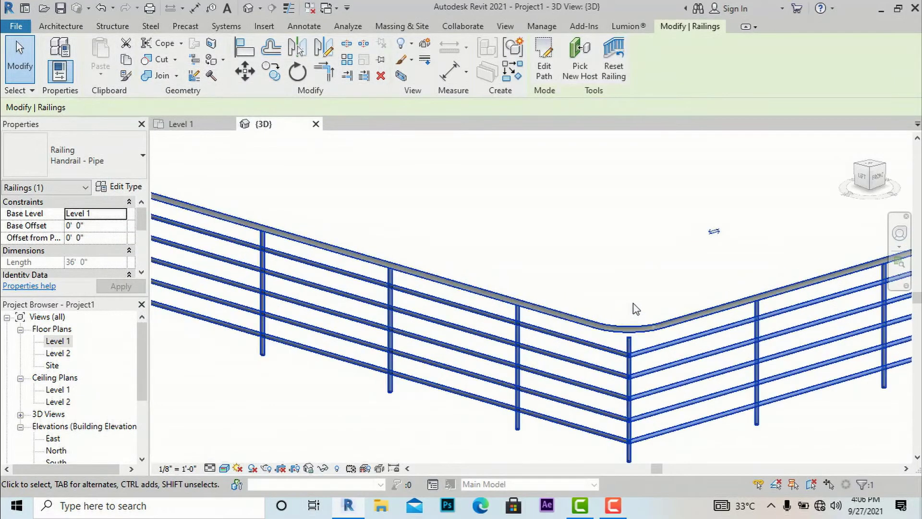
scroll(671, 359, down, 1)
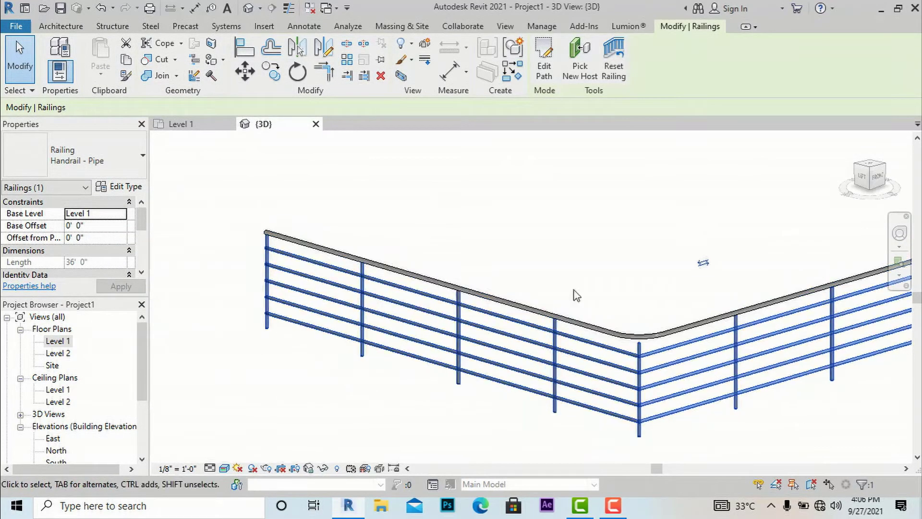
scroll(307, 291, down, 2)
scroll(720, 272, up, 2)
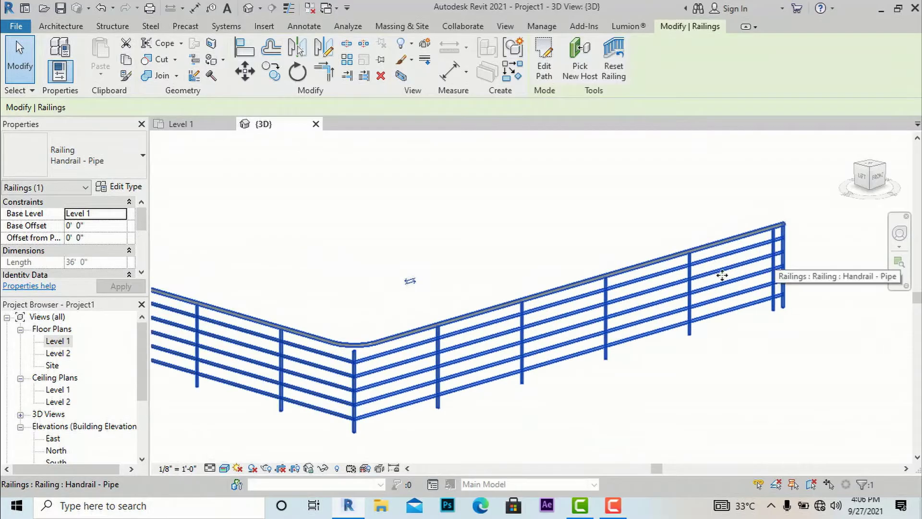
scroll(653, 301, down, 1)
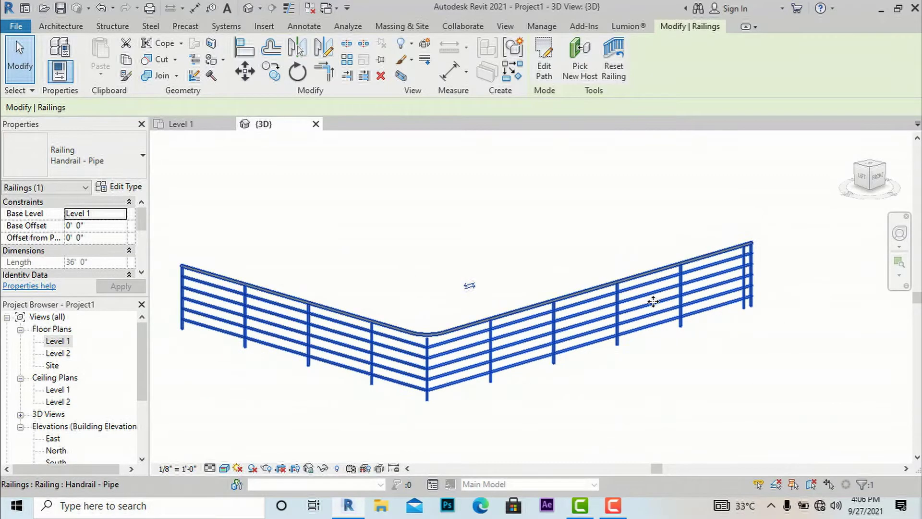
key(Escape)
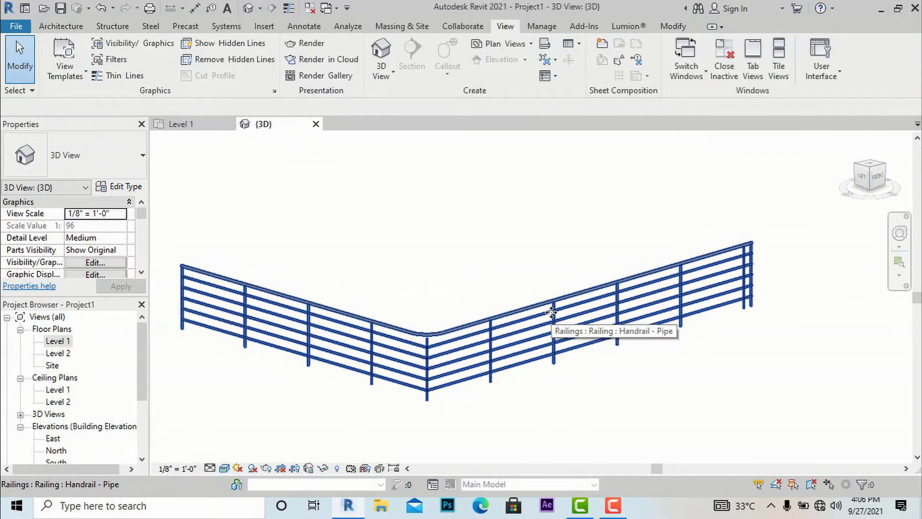
Select the railing and open the properties of the top rail type used by its Handrail - Pipe type
click(497, 321)
click(121, 190)
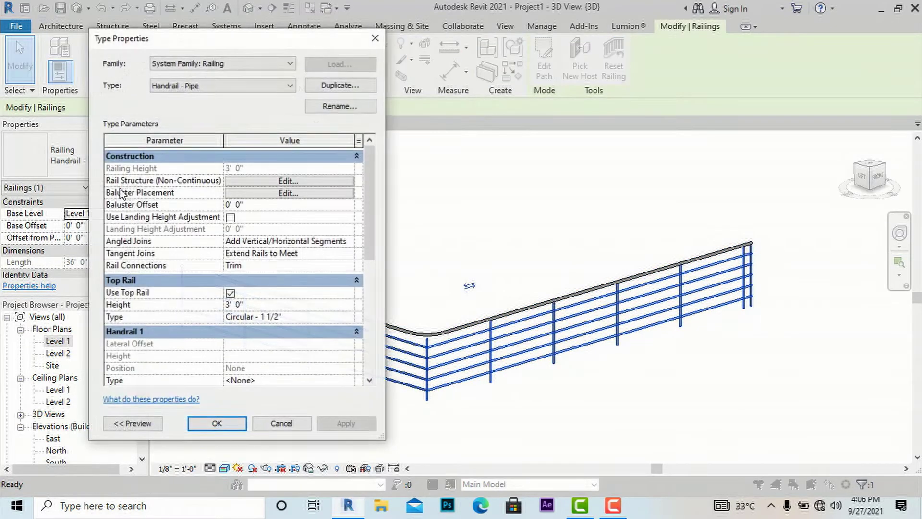
scroll(321, 271, down, 3)
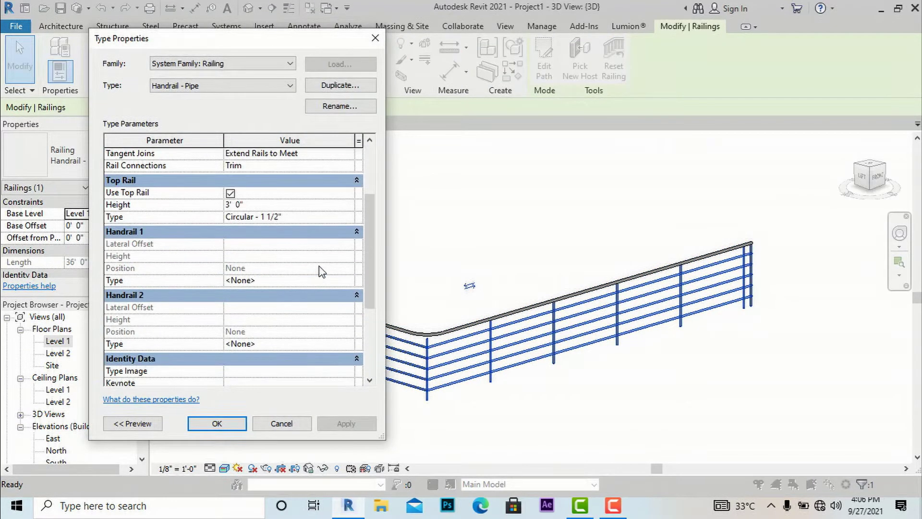
scroll(321, 272, up, 2)
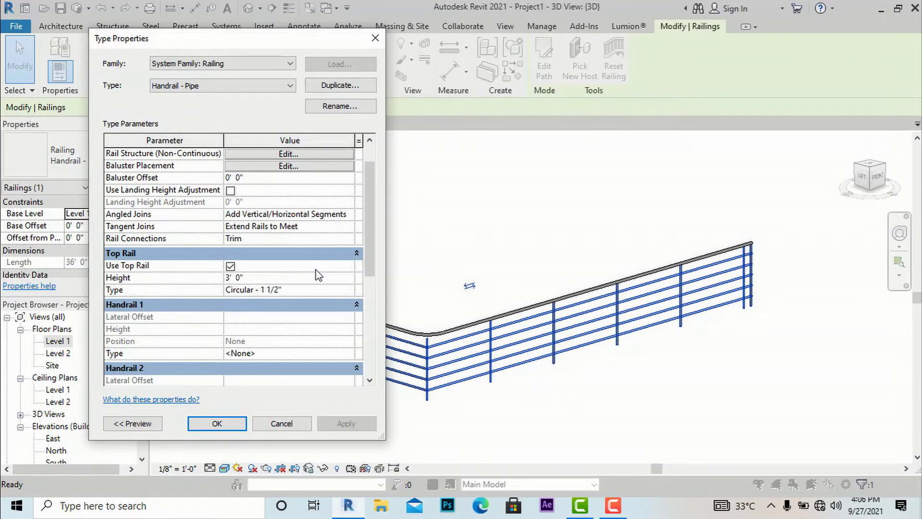
click(340, 289)
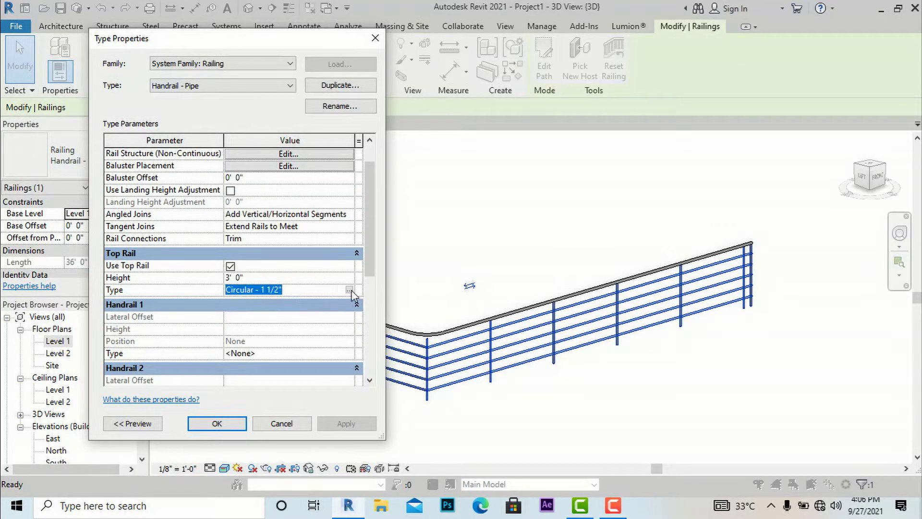
click(349, 290)
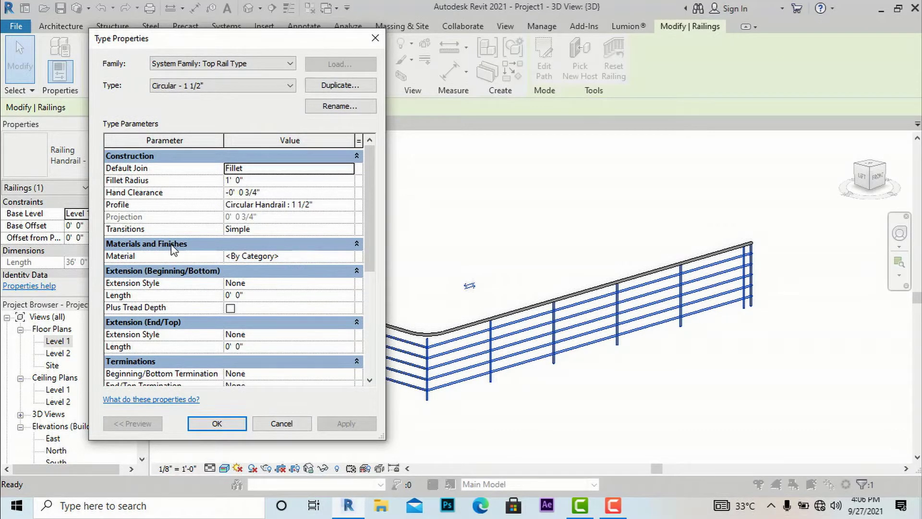
Open the top rail type's material for editing and create a new material in the project
click(321, 256)
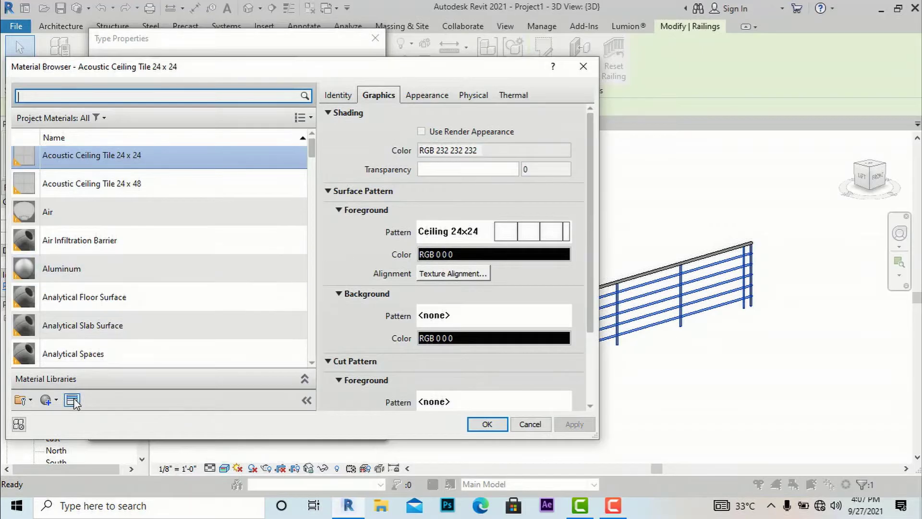
click(57, 401)
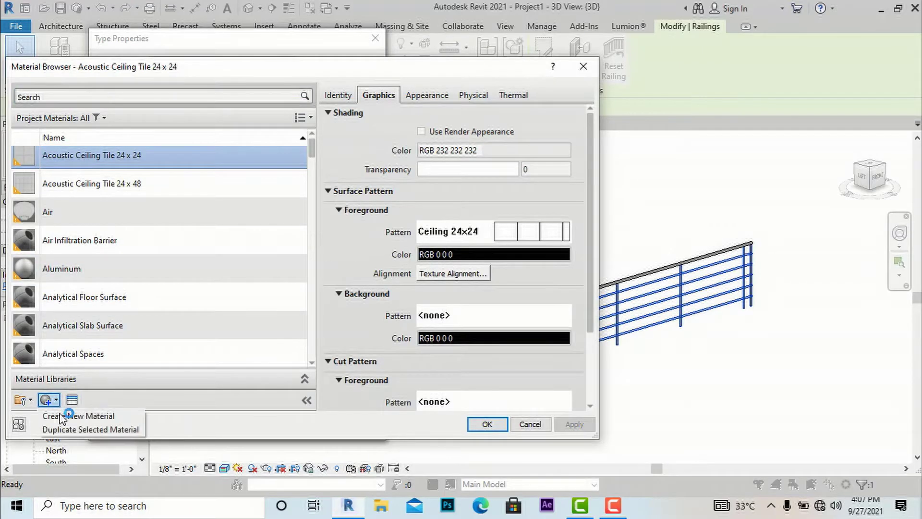
click(68, 416)
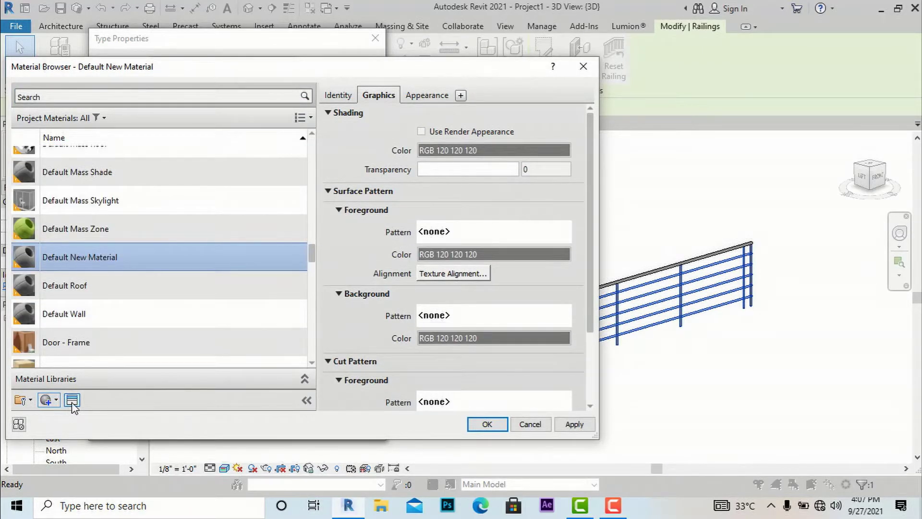
Search the appearance assets for metal and apply Chrome - Polished to the new material
click(72, 404)
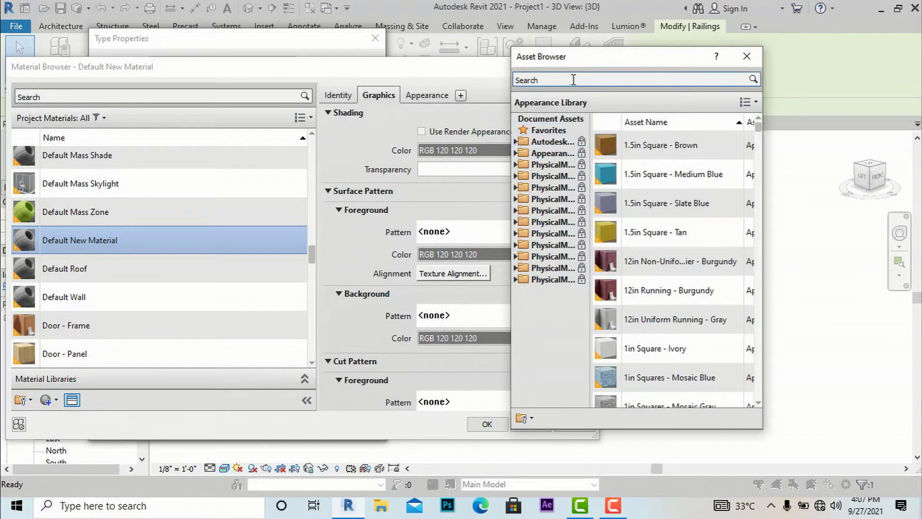
click(573, 79)
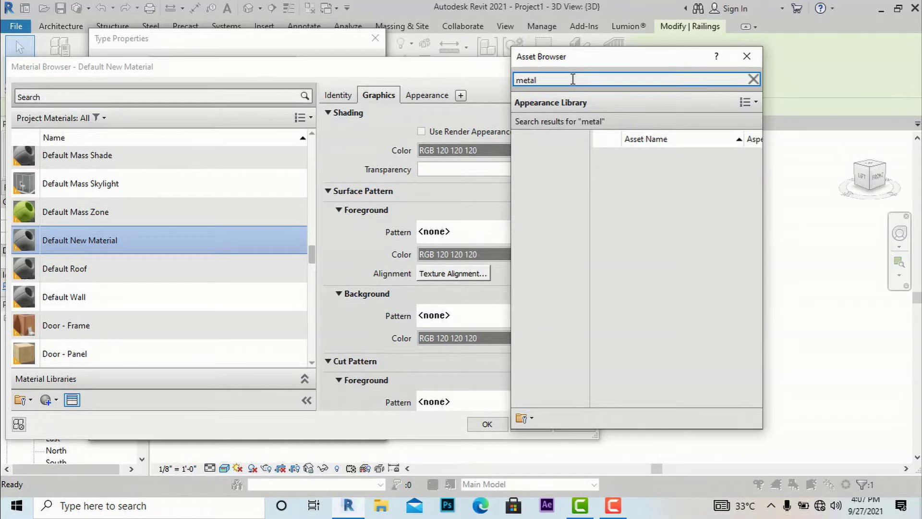
text(metal)
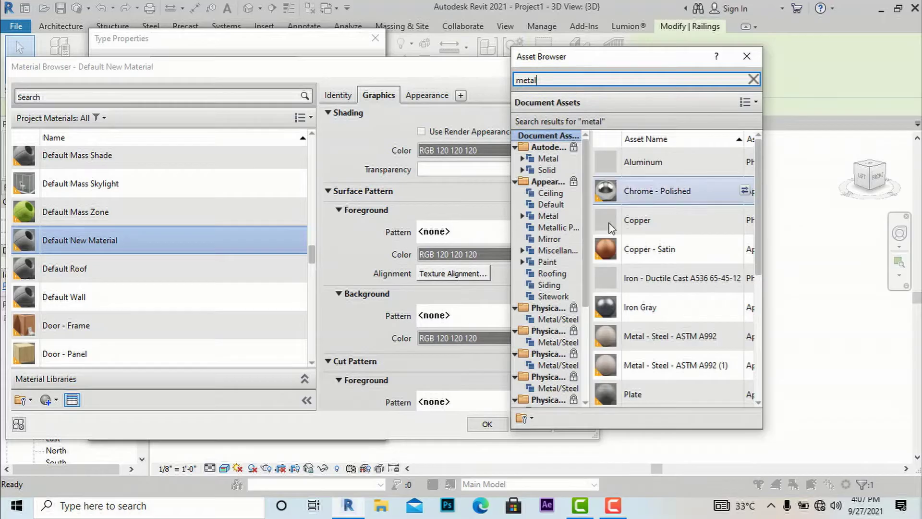
mouse_move(613, 239)
double_click(635, 191)
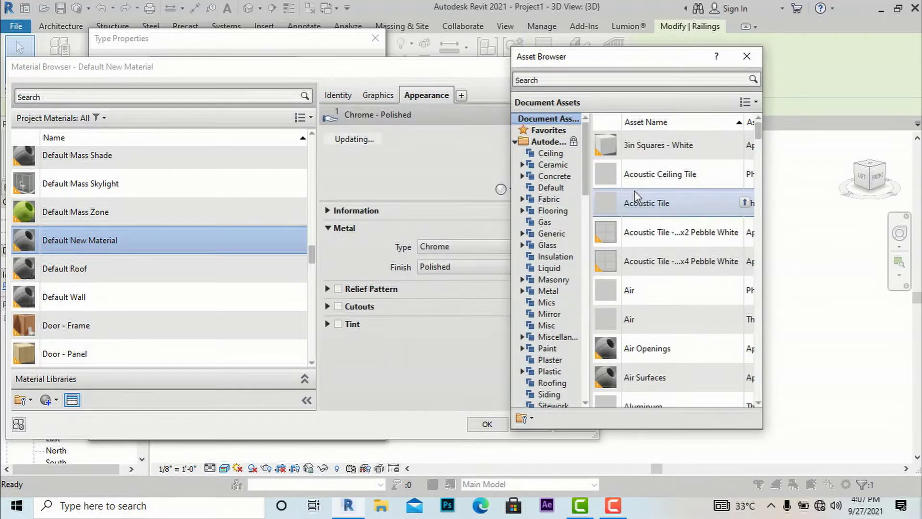
click(747, 56)
Assign the new material to the top rail type, accept all open type changes, and deselect the railing
click(569, 425)
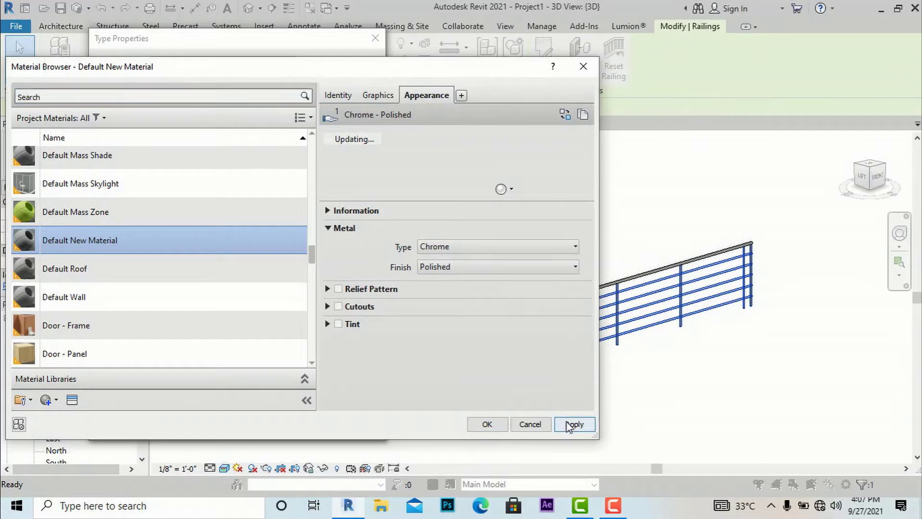
click(495, 426)
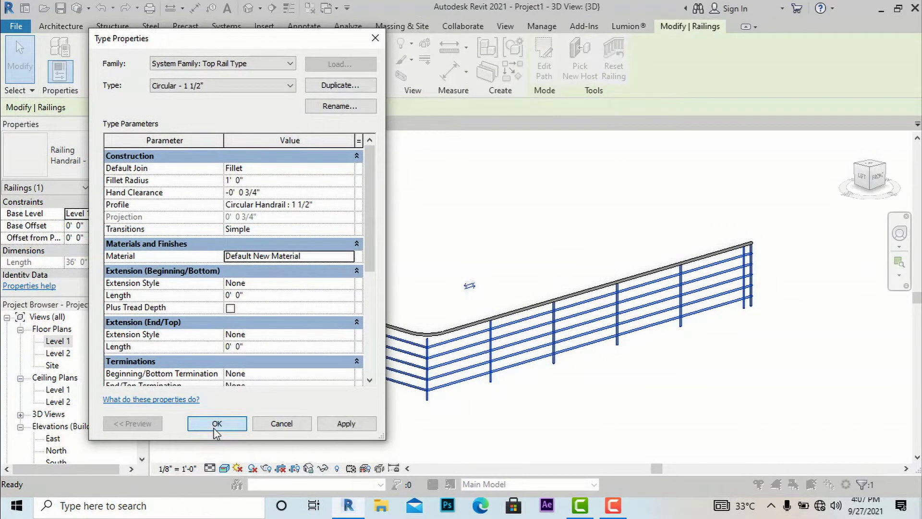
click(215, 427)
click(243, 429)
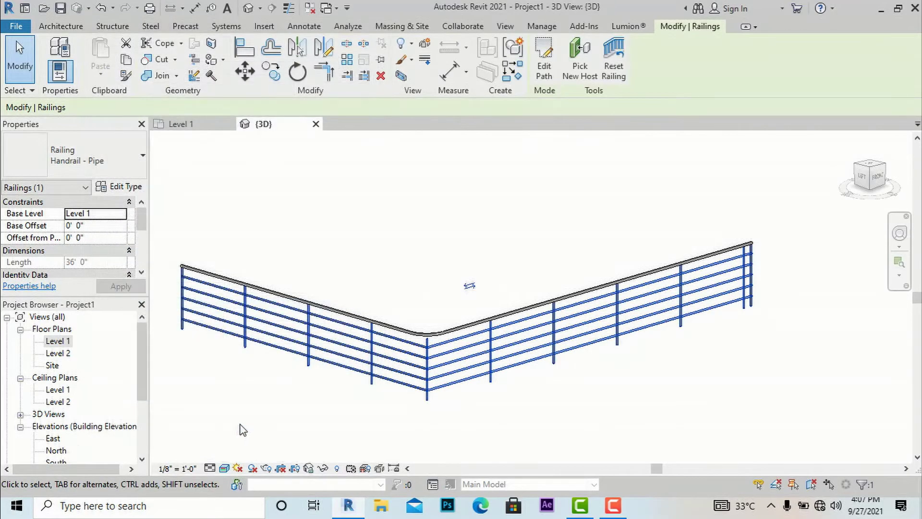
key(Escape)
scroll(233, 310, up, 4)
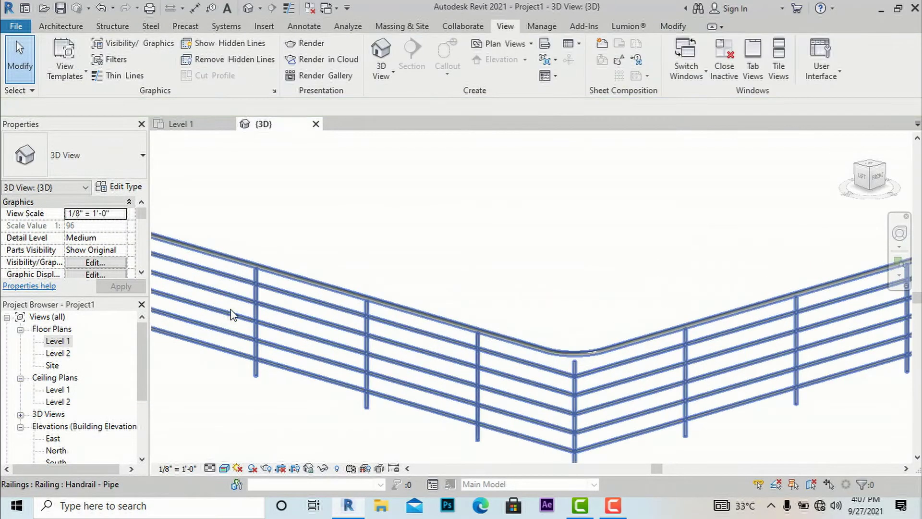
scroll(632, 272, down, 1)
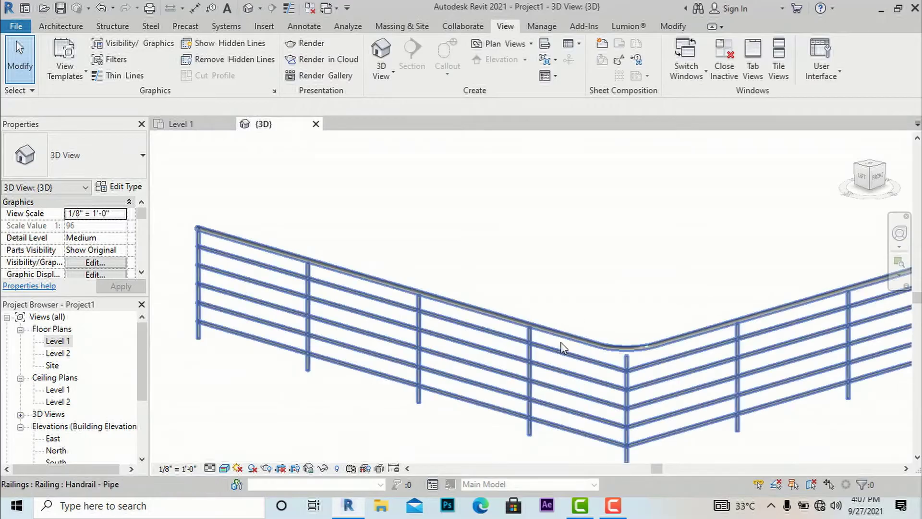
click(519, 331)
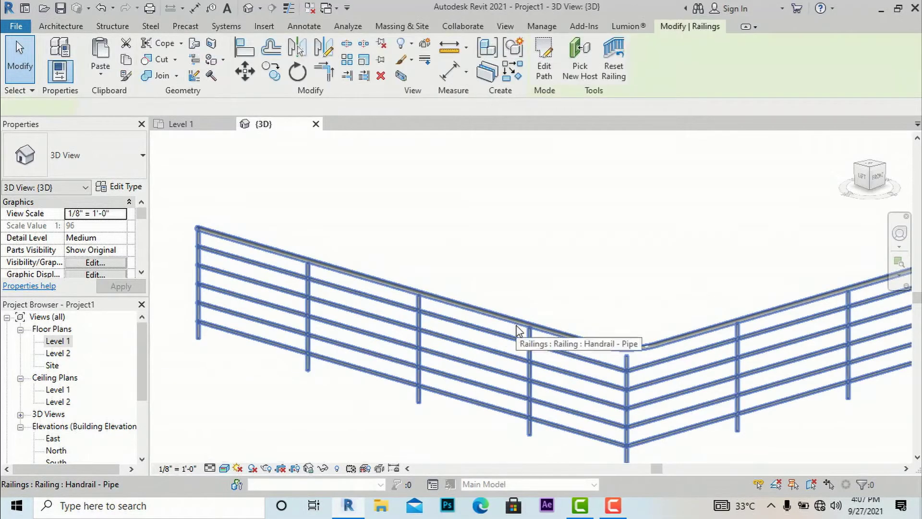
click(319, 405)
scroll(340, 350, down, 1)
scroll(338, 347, down, 2)
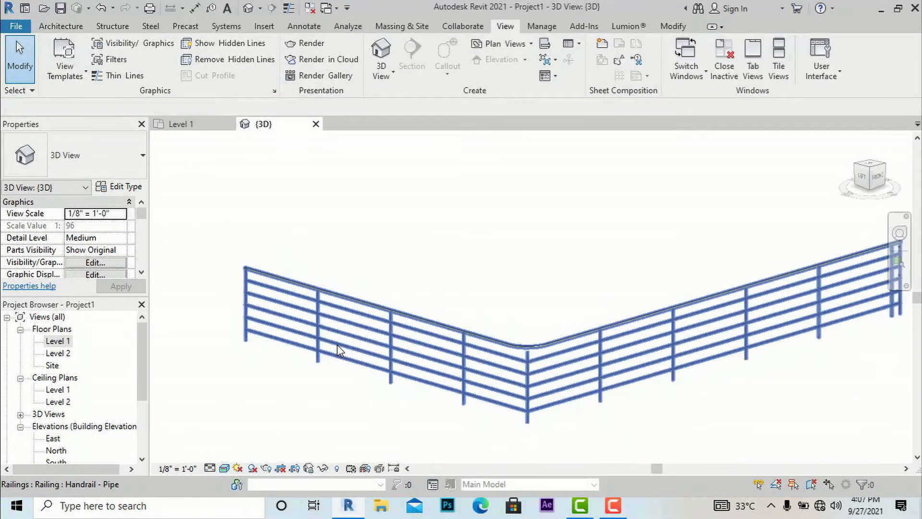
Select the pipe railing and open the type properties of its Circular - 1 1/2" top rail
click(492, 383)
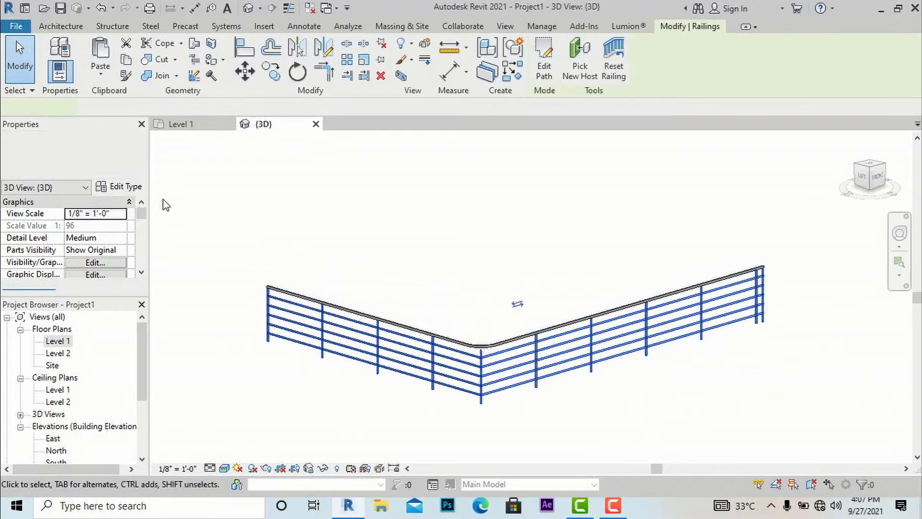
click(132, 189)
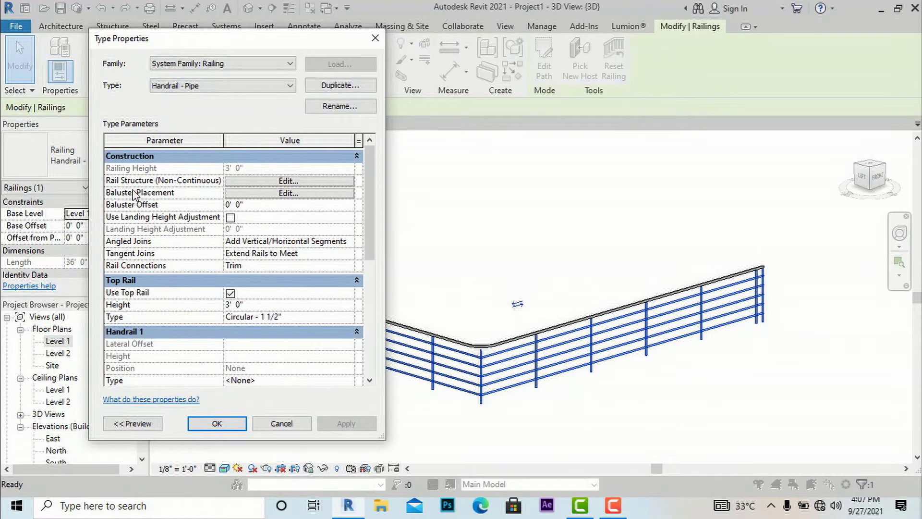
click(375, 38)
scroll(796, 330, down, 2)
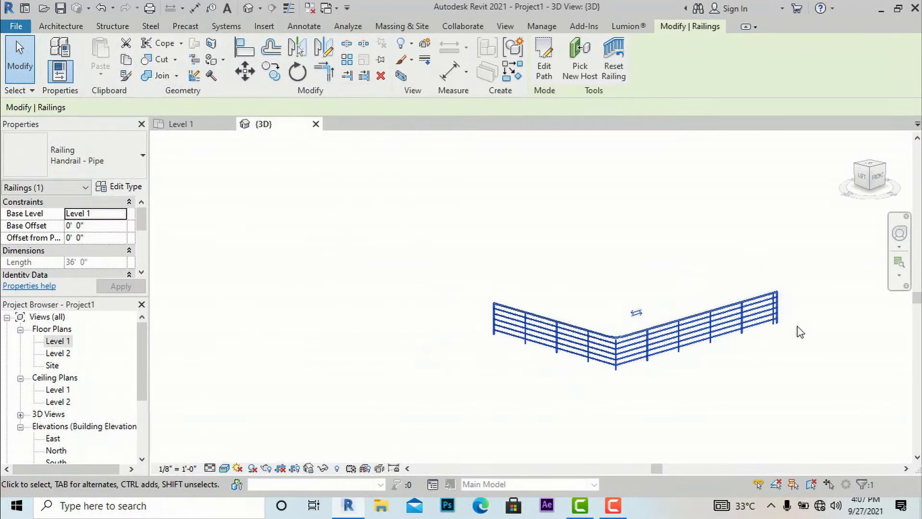
scroll(501, 323, up, 1)
scroll(490, 329, up, 1)
scroll(867, 355, up, 1)
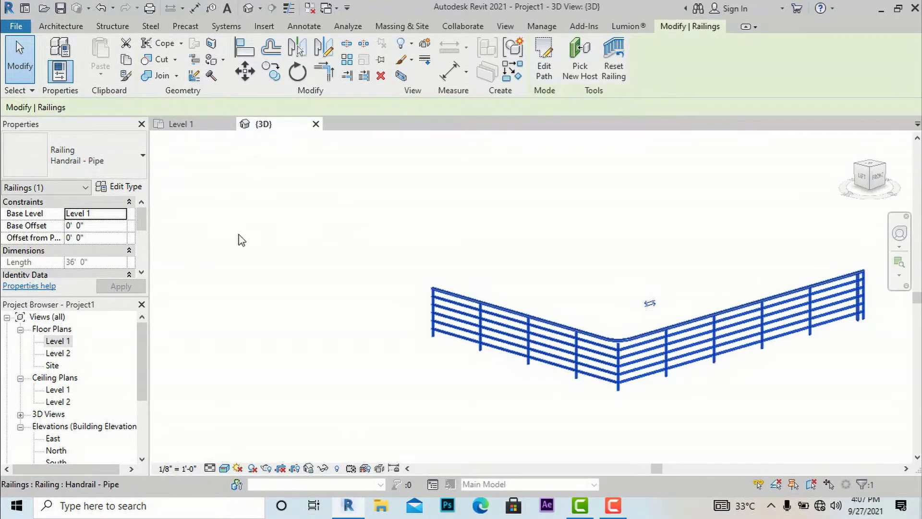
click(110, 189)
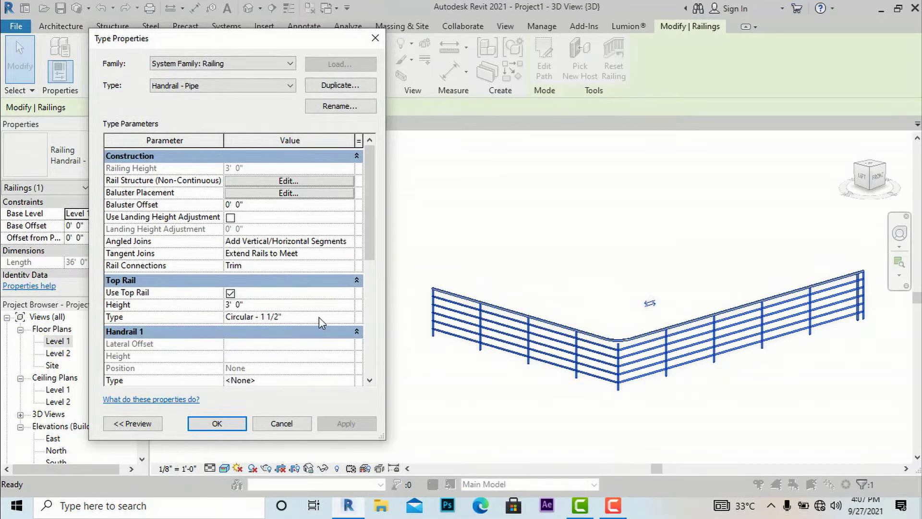
click(319, 317)
click(352, 317)
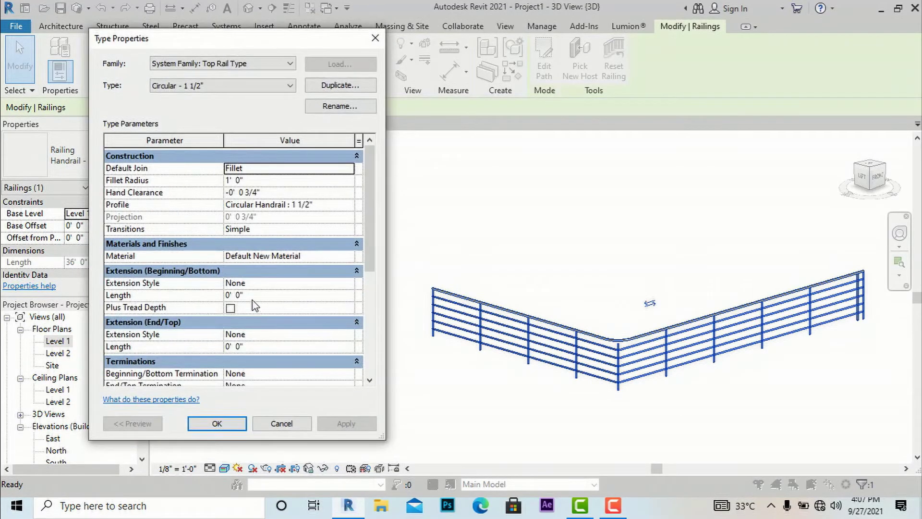
Give the top rail type a Post extension at its beginning/bottom with a length of 1' 6", and accept the type changes
scroll(251, 298, down, 1)
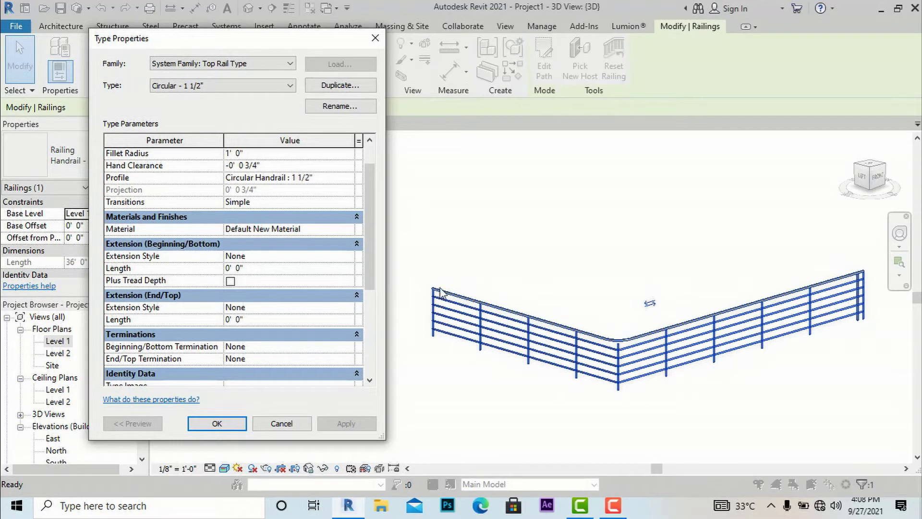
click(284, 258)
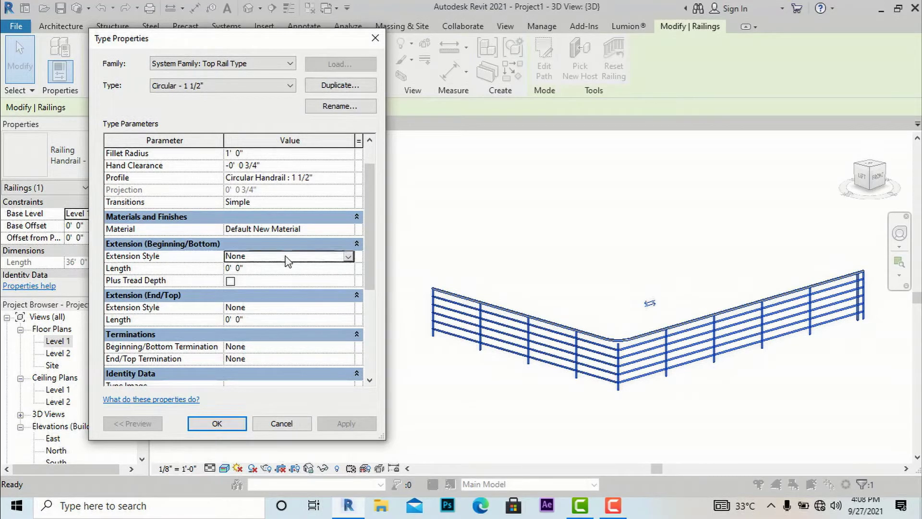
click(348, 258)
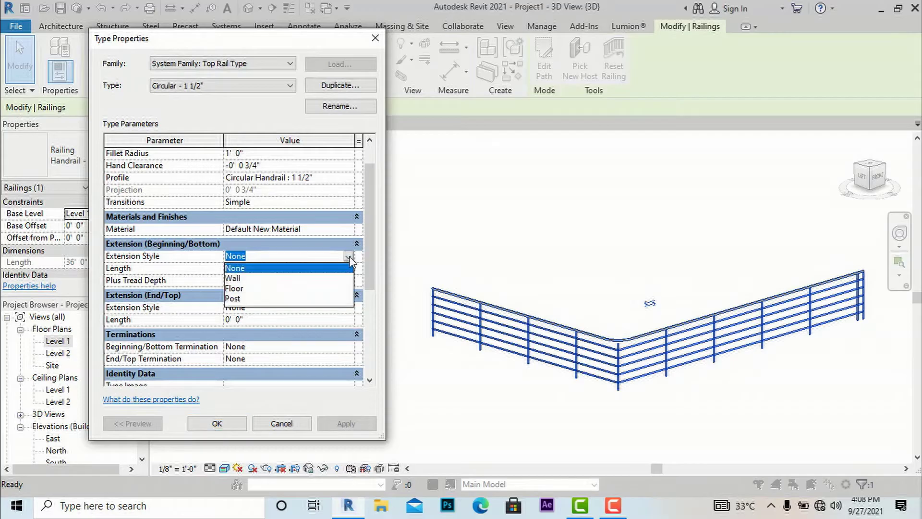
click(240, 298)
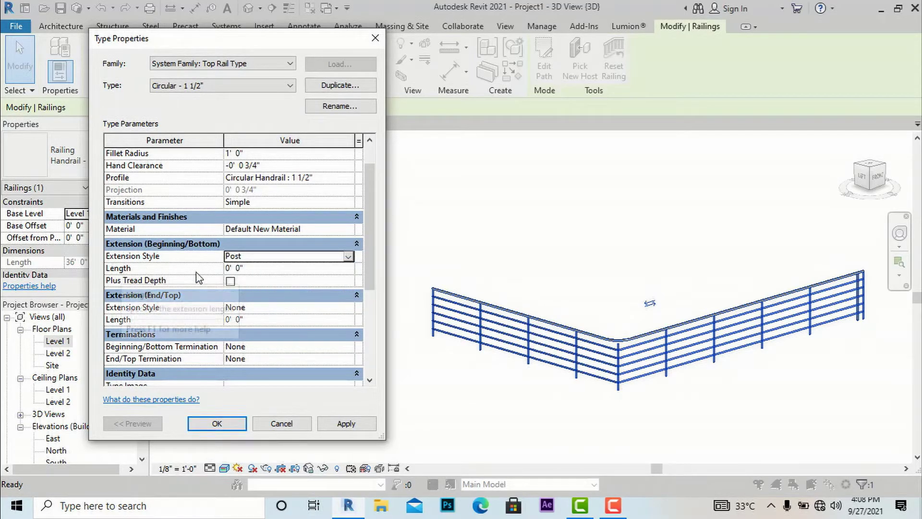
click(258, 269)
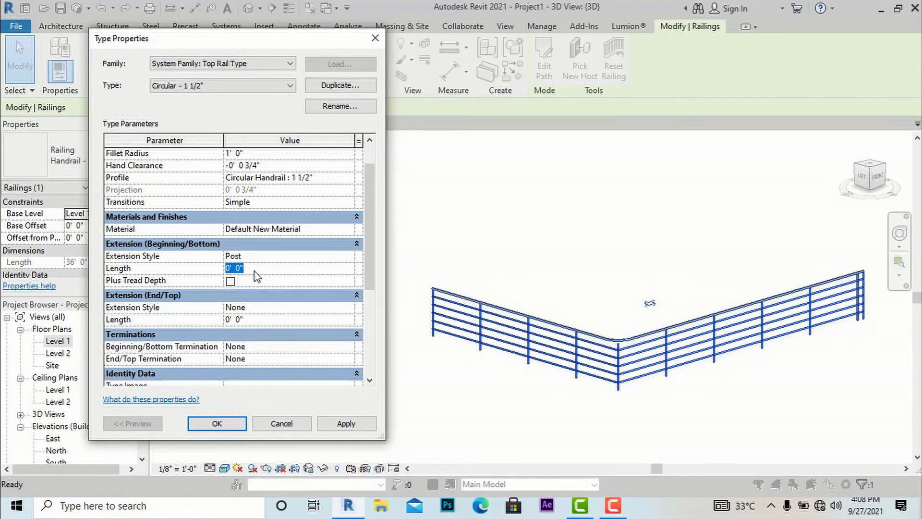
text(1'6)
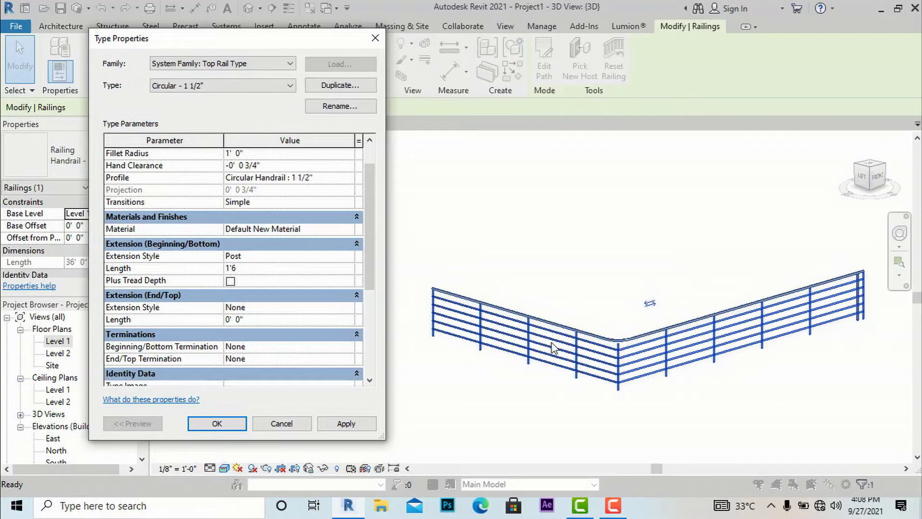
click(356, 429)
click(287, 286)
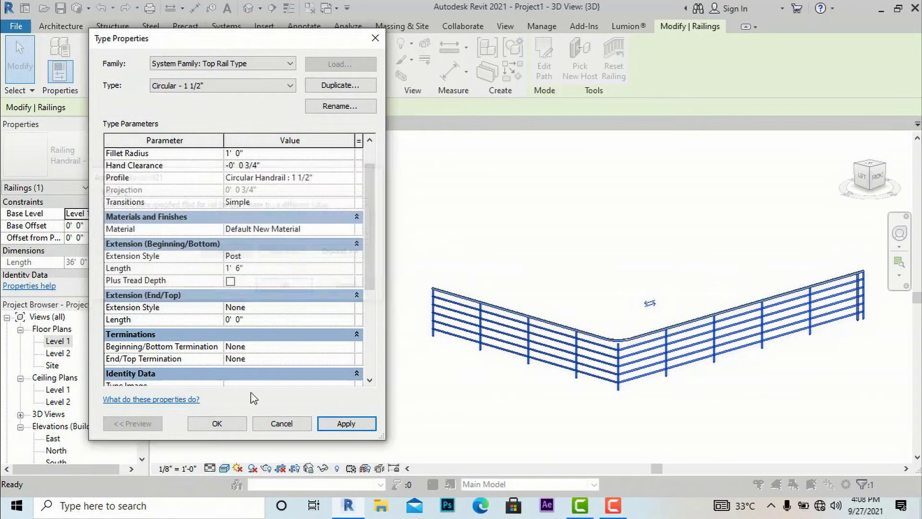
click(339, 425)
click(215, 424)
click(216, 423)
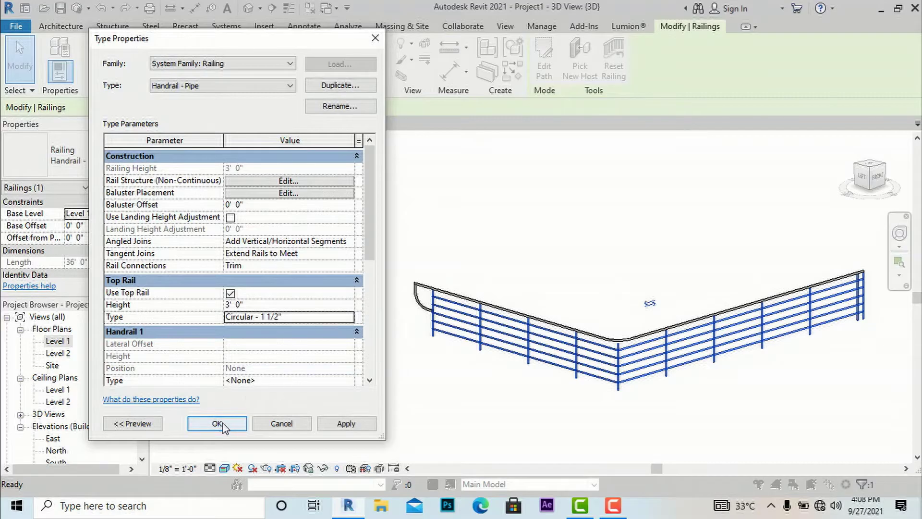
scroll(429, 319, up, 2)
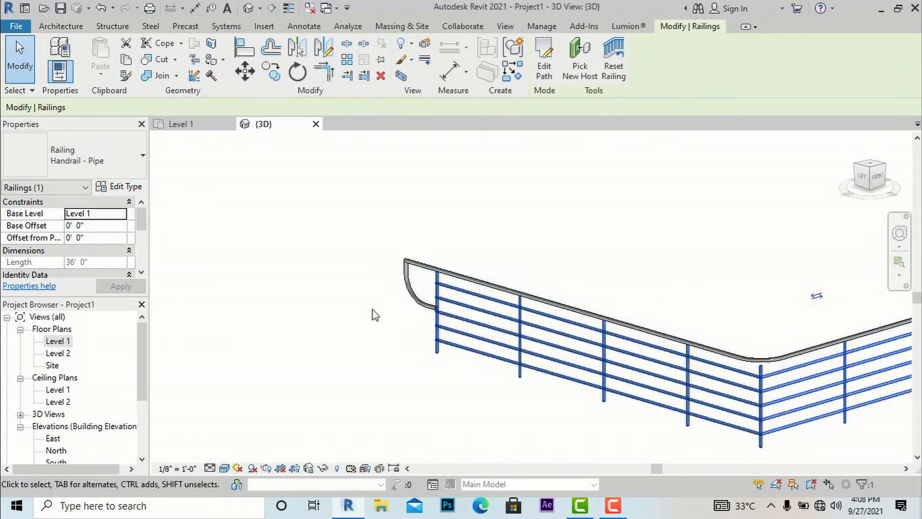
scroll(386, 307, down, 1)
scroll(384, 307, down, 1)
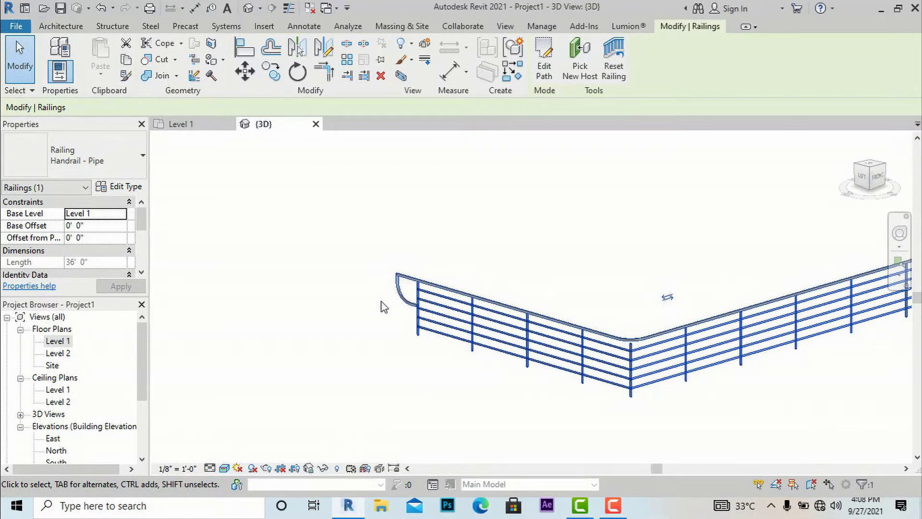
scroll(384, 308, down, 1)
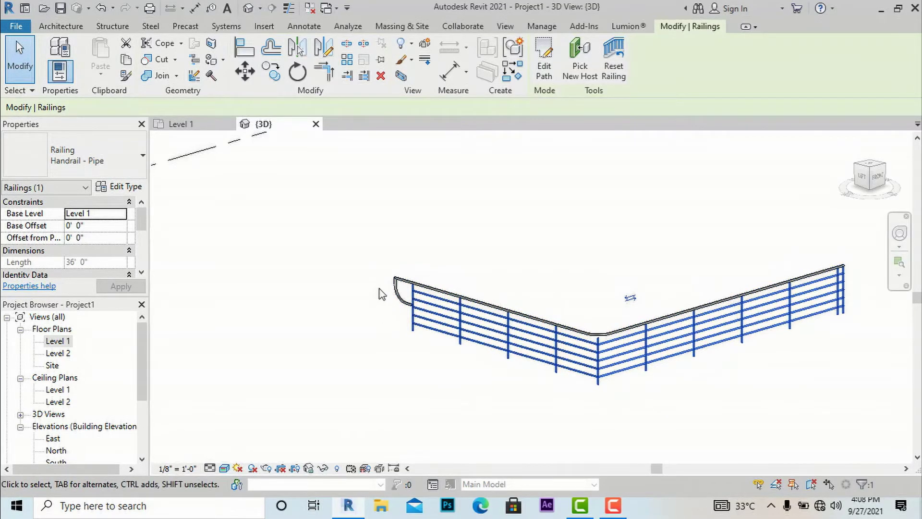
scroll(401, 295, up, 2)
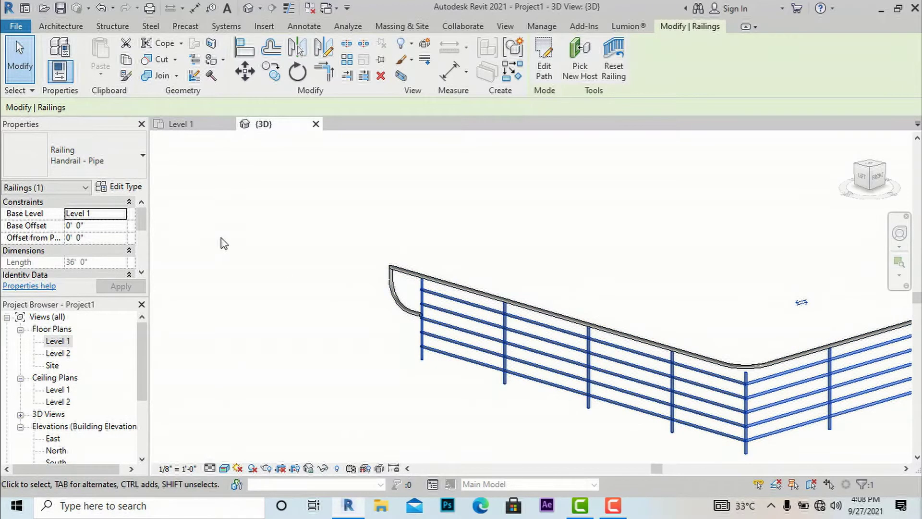
Change the top rail type's beginning/bottom extension style to Wall and accept the changes for both the top rail and railing types
click(134, 187)
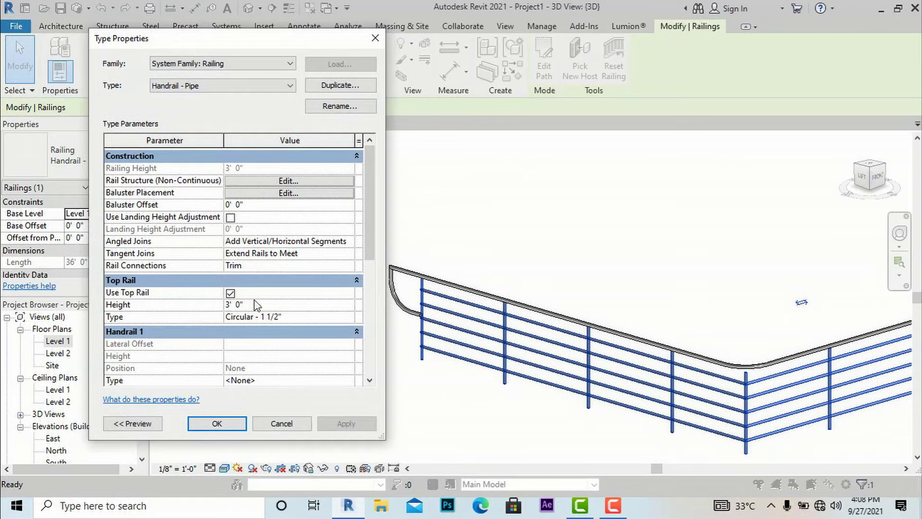
click(298, 318)
click(350, 317)
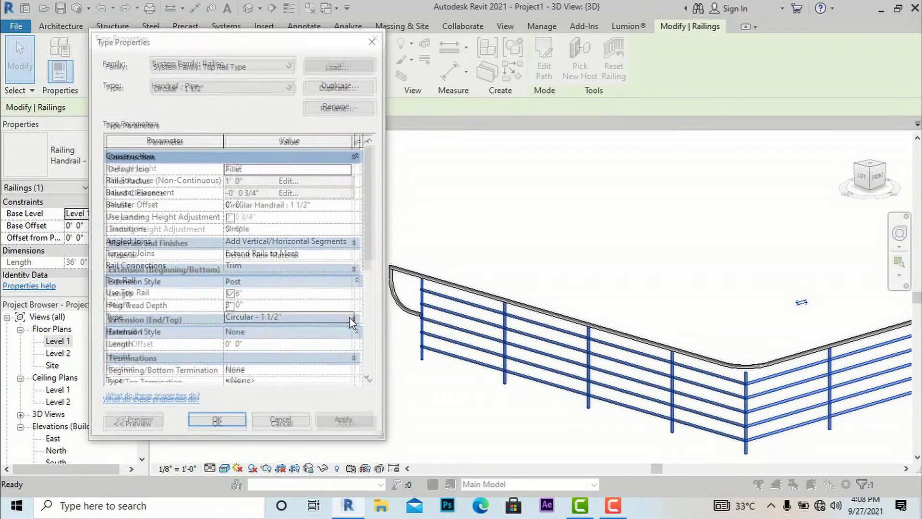
scroll(256, 286, down, 1)
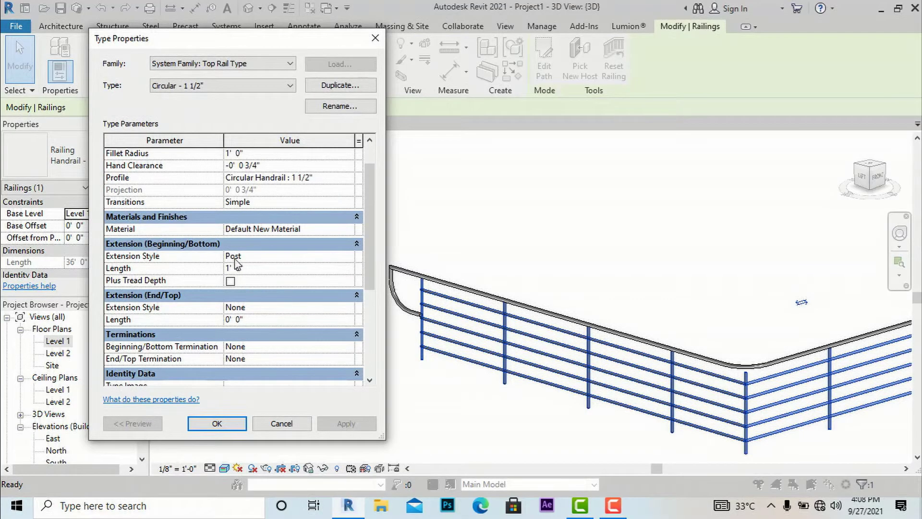
click(264, 259)
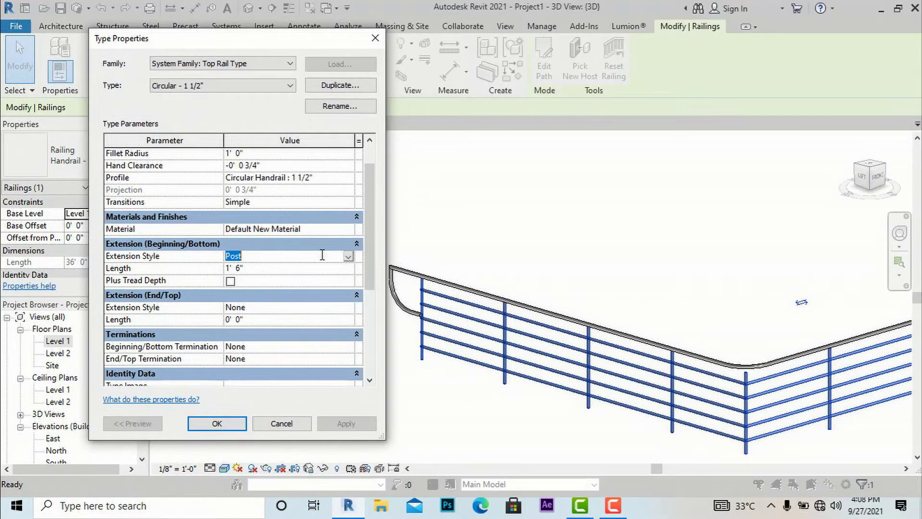
click(348, 259)
click(252, 279)
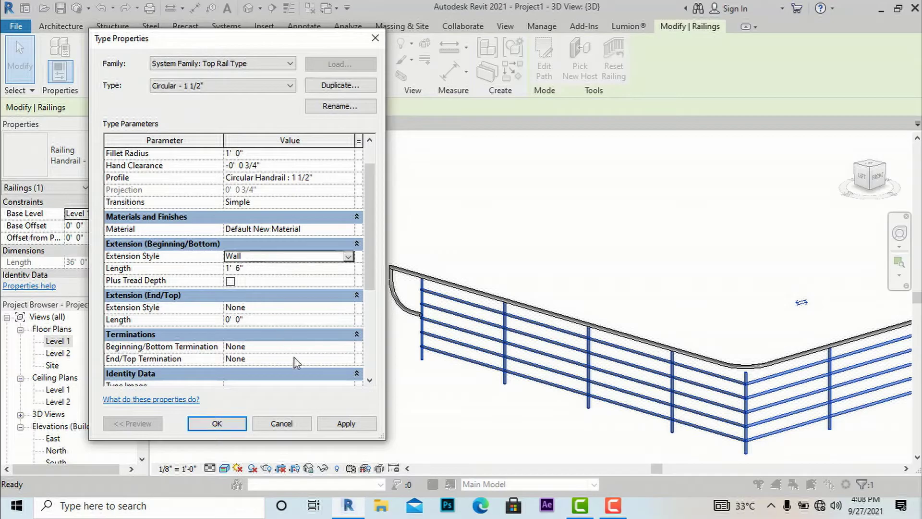
click(345, 424)
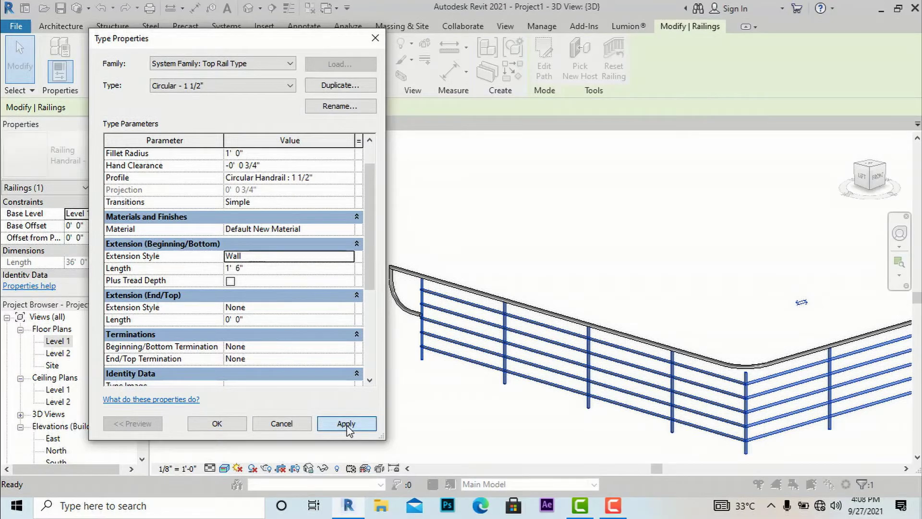
click(221, 423)
click(217, 423)
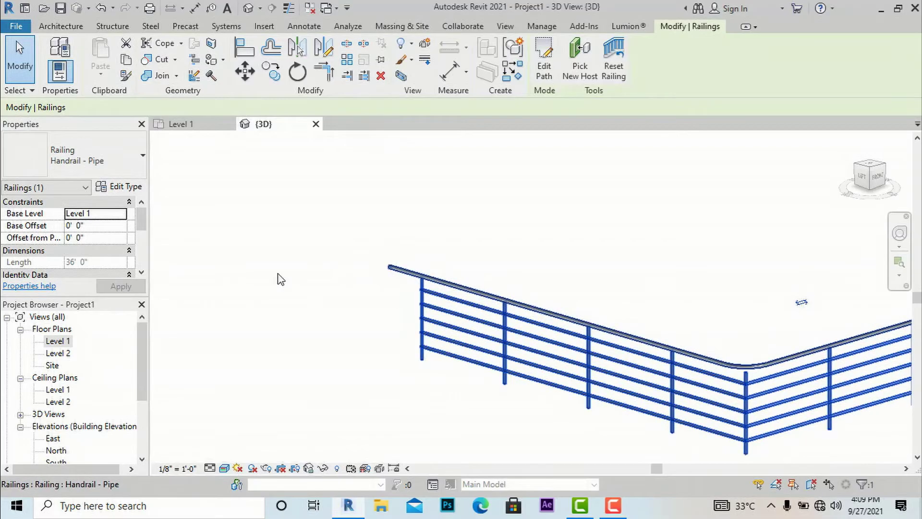
Examine the pipe railing's type properties and those of its Circular - 1 1/2" top rail, leaving the top rail type without changes
scroll(324, 268, down, 2)
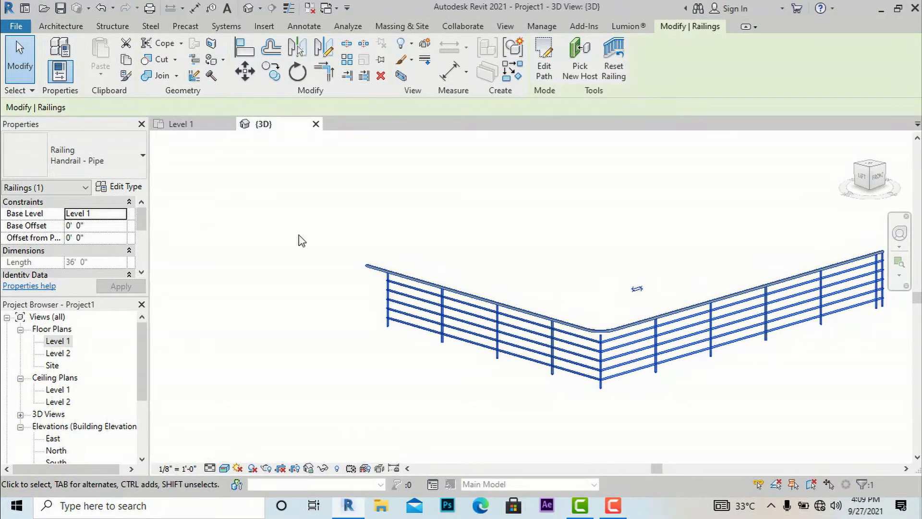
click(137, 188)
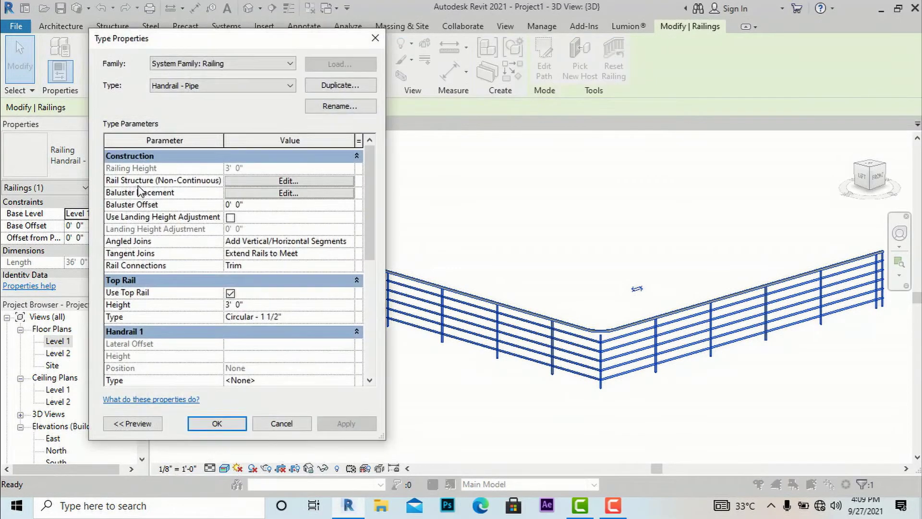
scroll(246, 256, down, 1)
scroll(246, 256, down, 2)
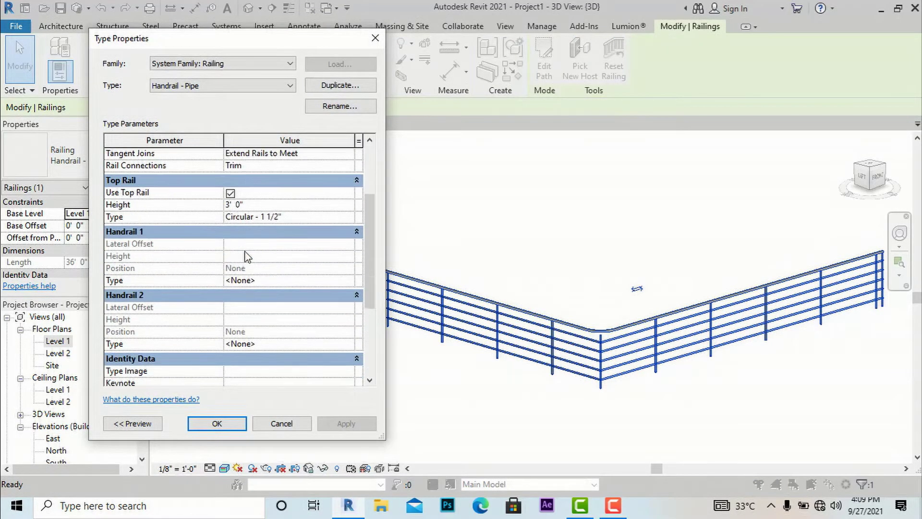
scroll(247, 256, up, 1)
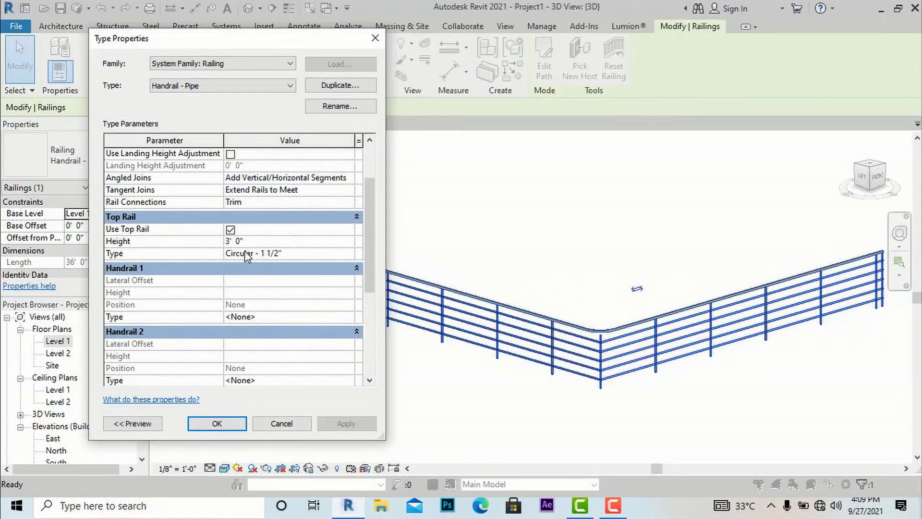
click(247, 256)
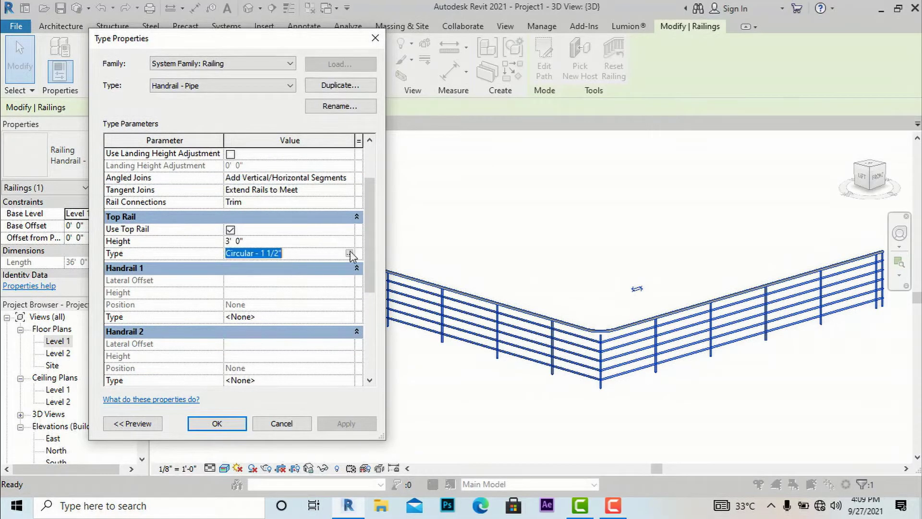
click(354, 254)
scroll(257, 358, down, 1)
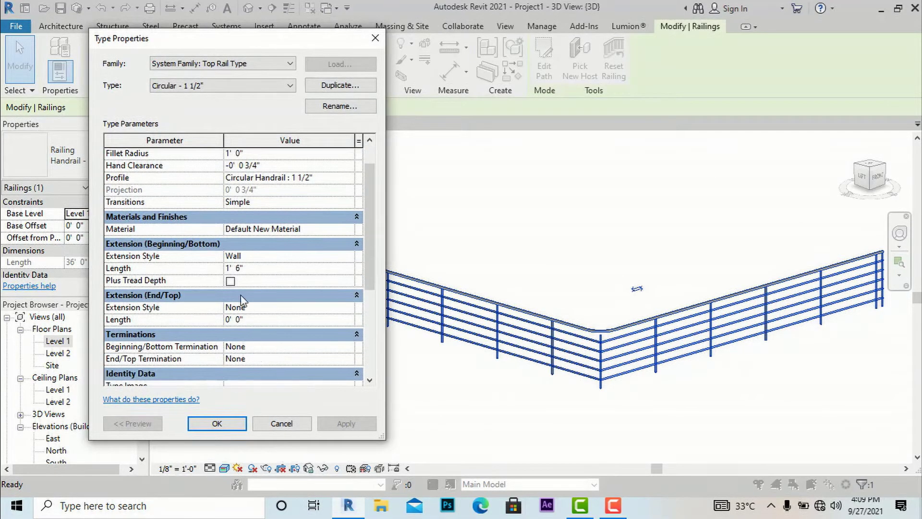
scroll(285, 339, down, 3)
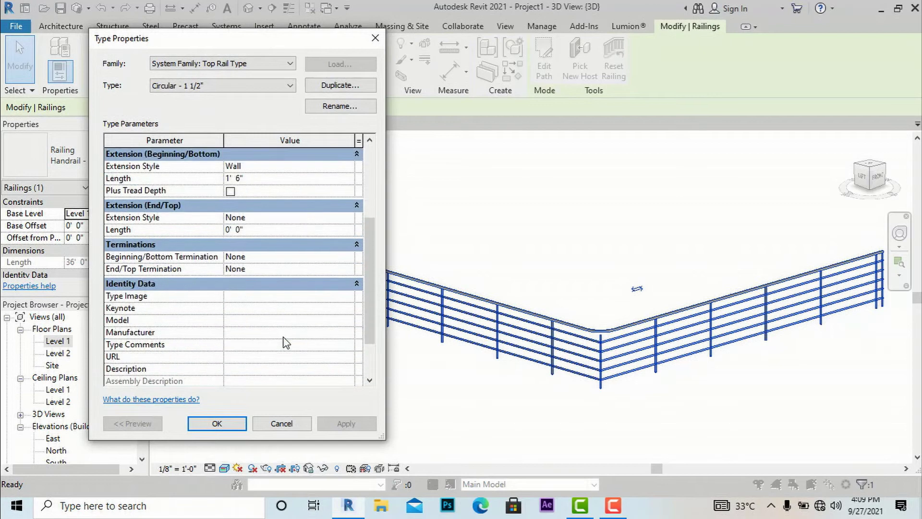
scroll(285, 342, up, 5)
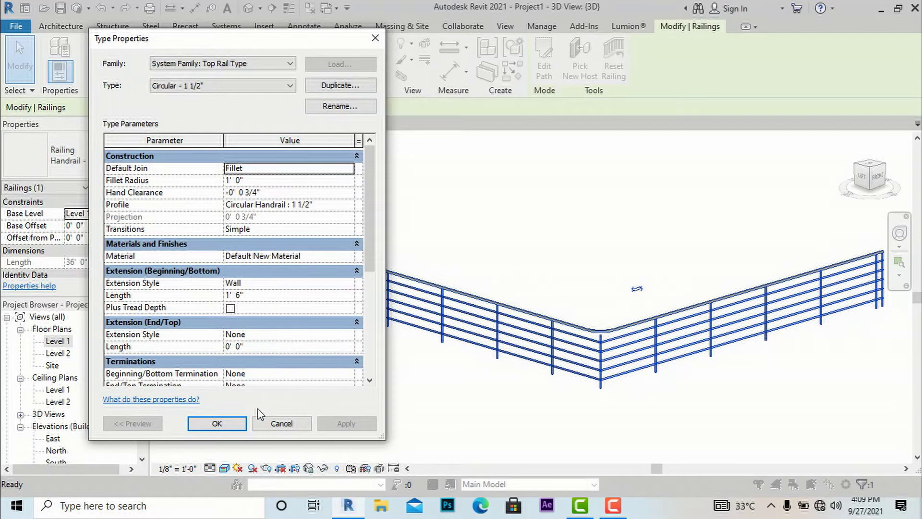
click(280, 424)
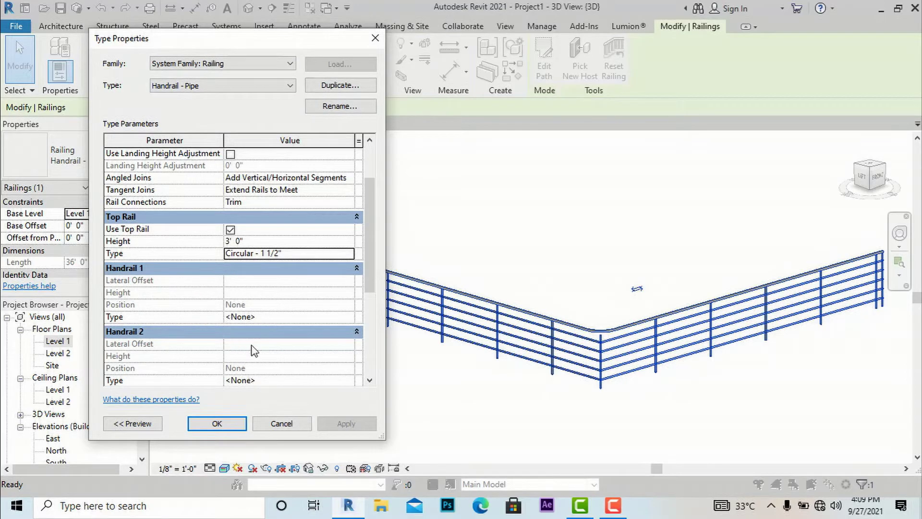
Set the default join of the railing's Circular - 1 1/2" top rail type to Miter and accept the change
scroll(254, 351, up, 2)
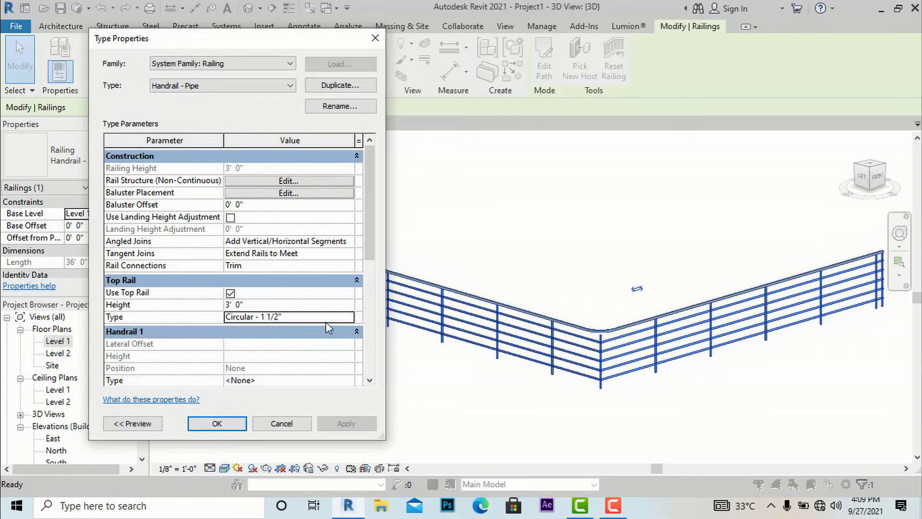
click(347, 321)
click(350, 317)
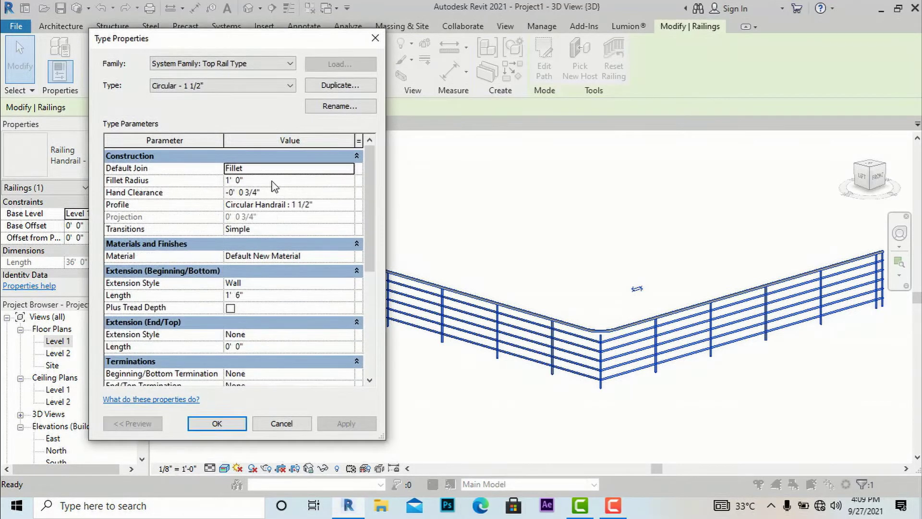
click(291, 168)
click(349, 169)
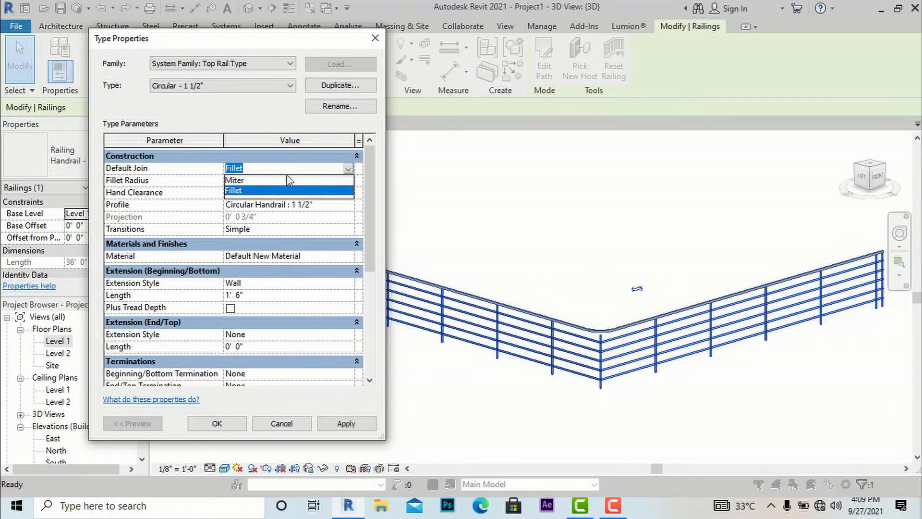
click(248, 181)
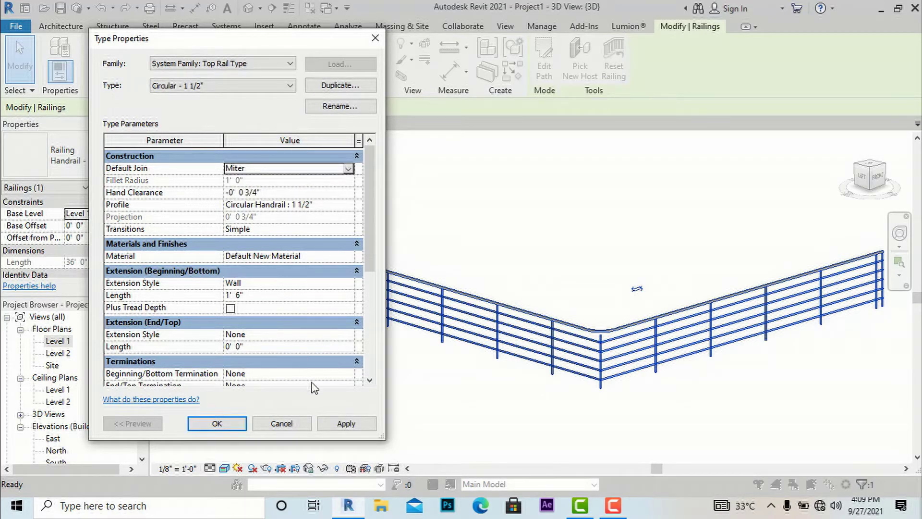
click(347, 424)
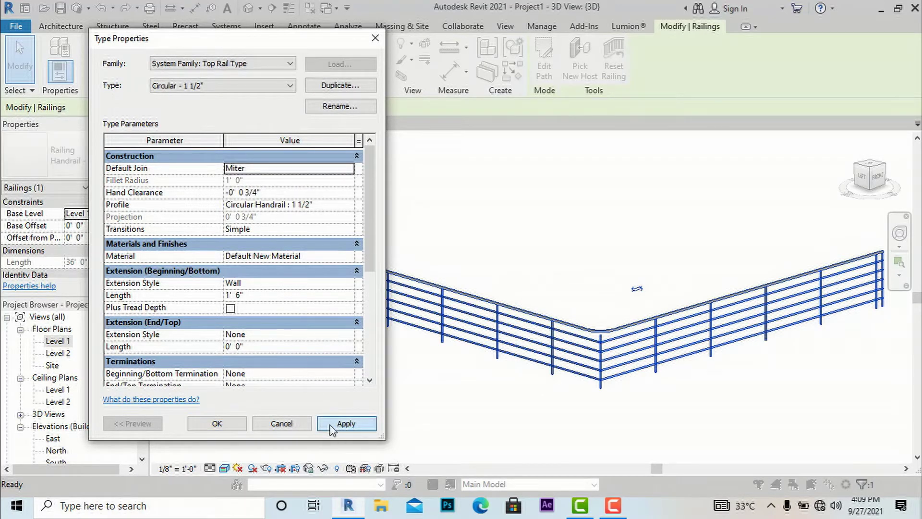
click(228, 425)
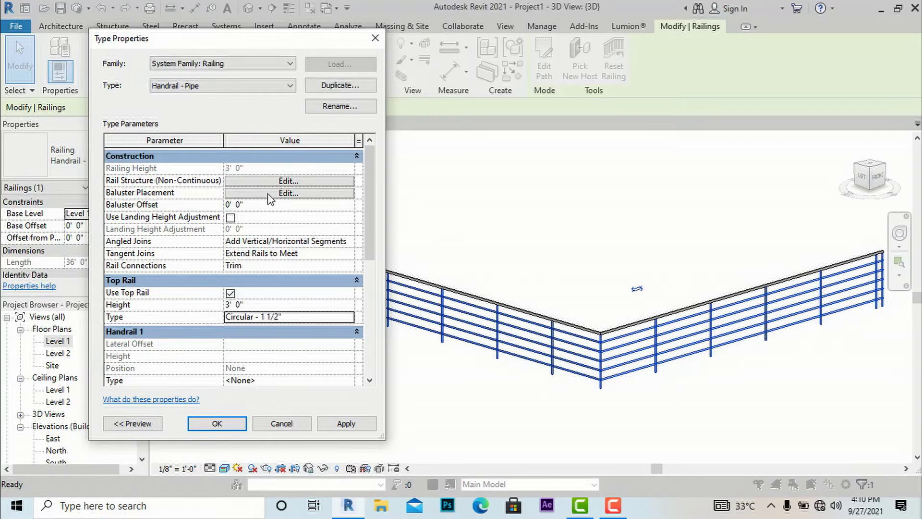
Set Rail 1's profile to Rectangular Handrail : 2" x 2" in the non-continuous rail structure and apply it to the railing
click(288, 181)
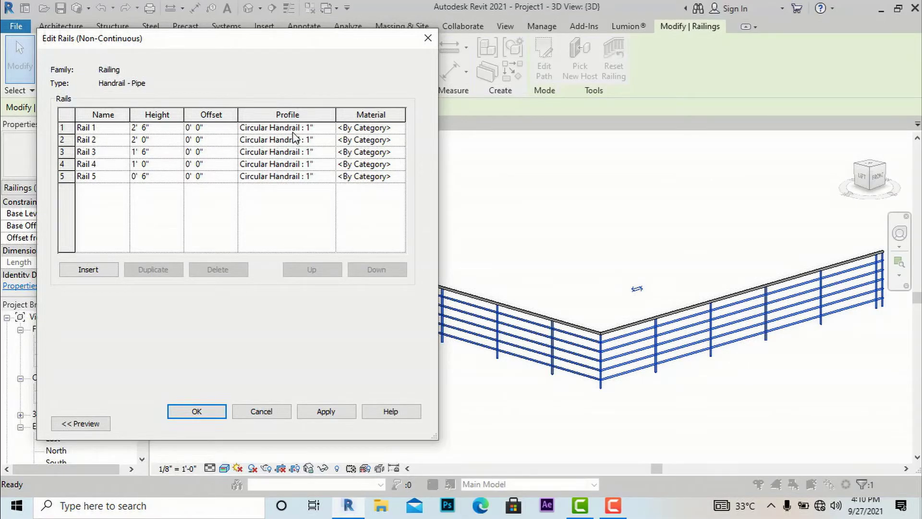
click(306, 129)
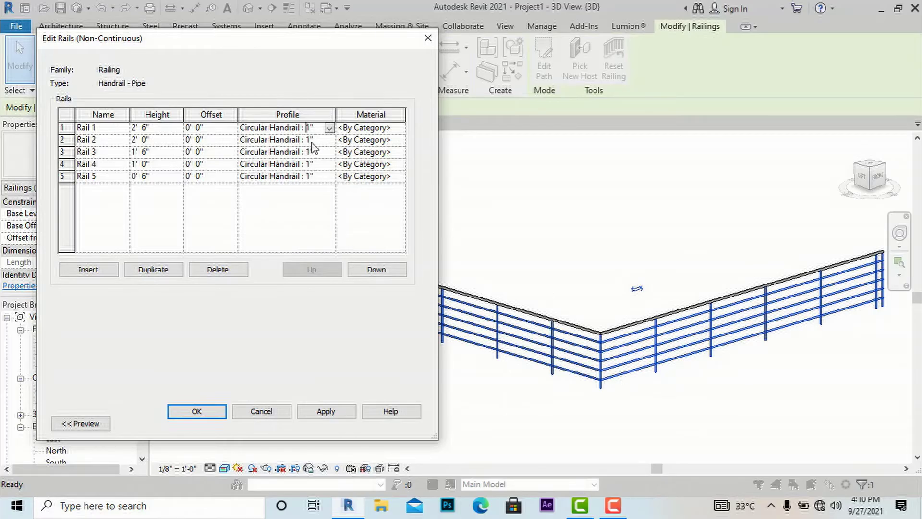
click(329, 128)
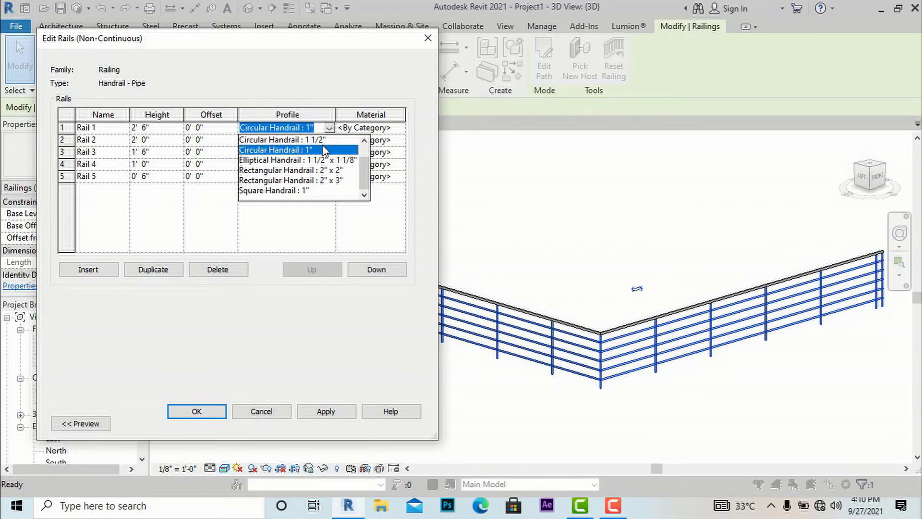
click(312, 171)
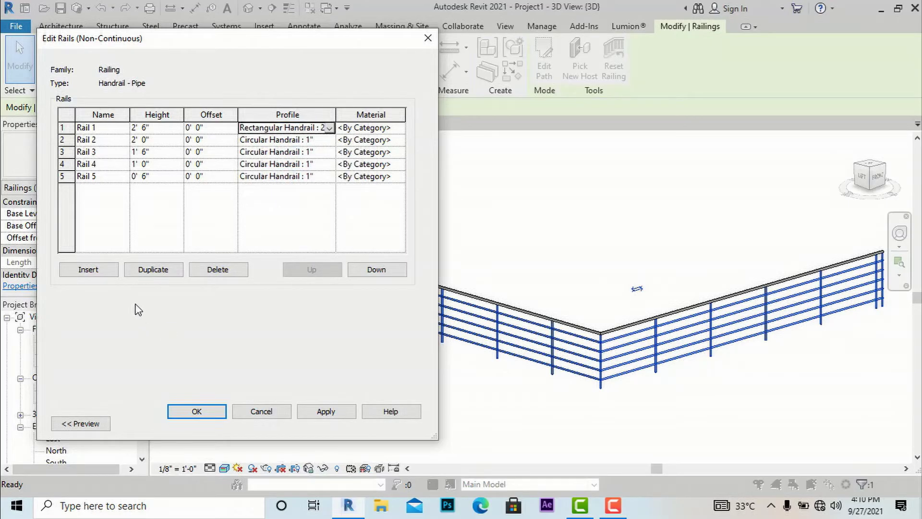
click(327, 412)
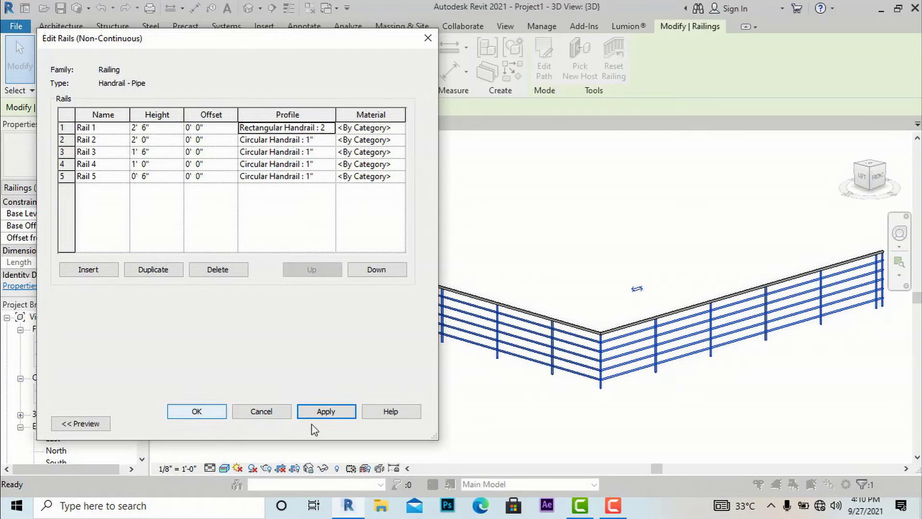
click(202, 412)
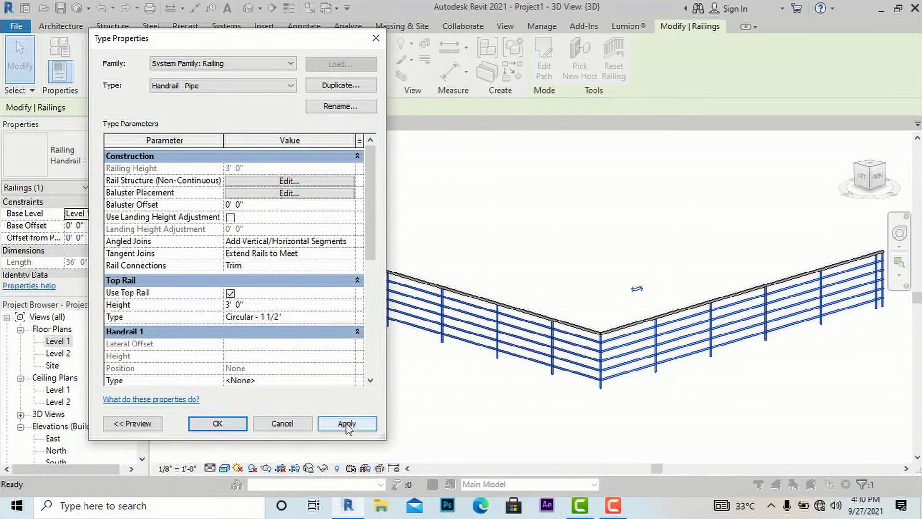
click(346, 424)
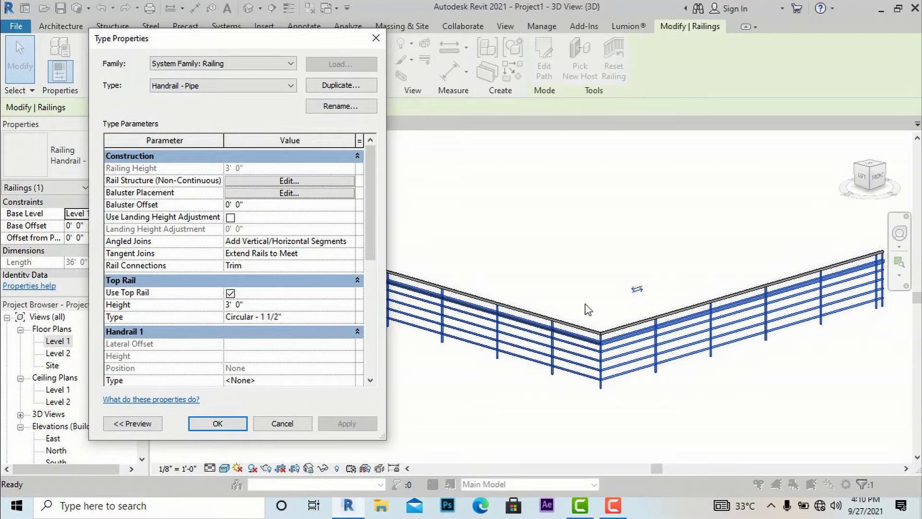
Set Rail 1's profile back to Circular Handrail : 1" in the non-continuous rail structure
click(289, 181)
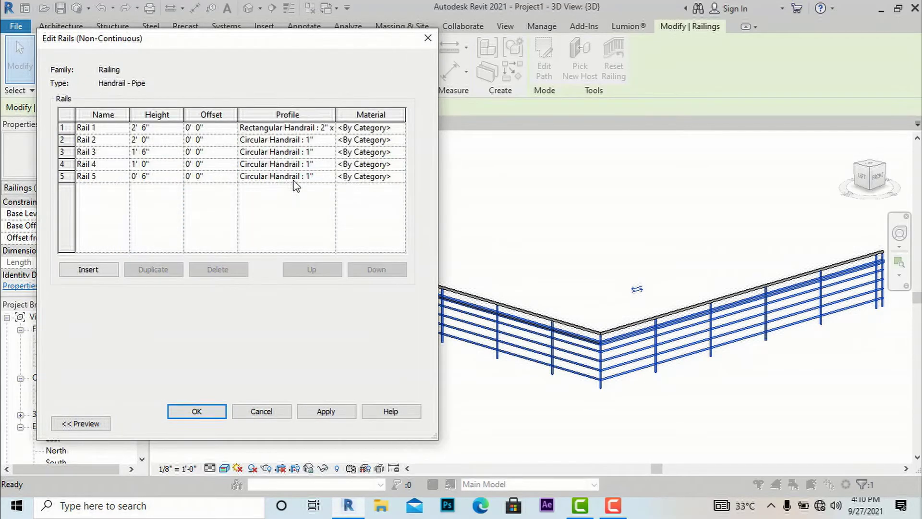
click(331, 132)
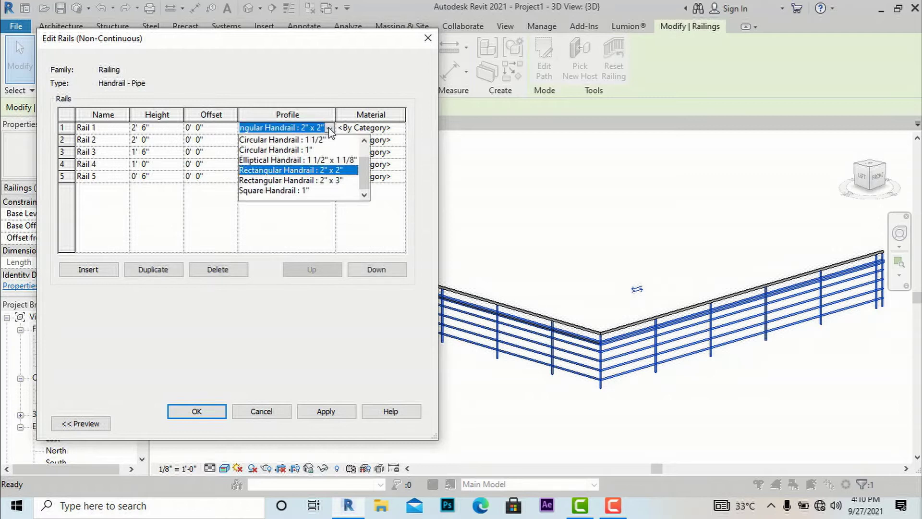
click(313, 151)
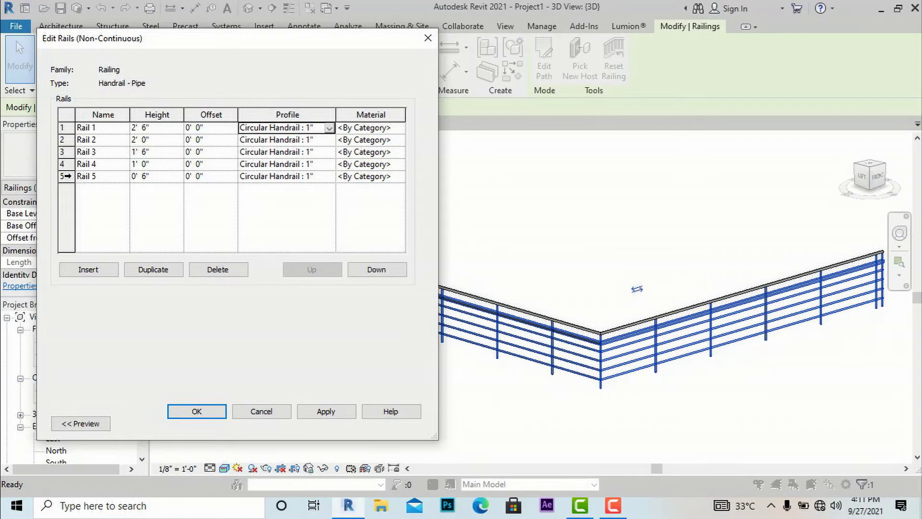
Delete Rail 5, Rail 4 and Rail 3 from the rail structure and apply the change to the railing type
click(67, 177)
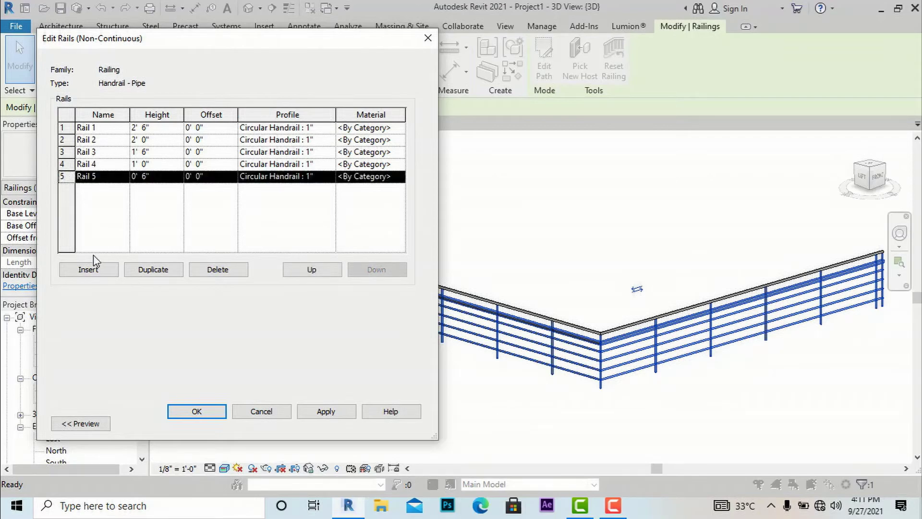
click(218, 270)
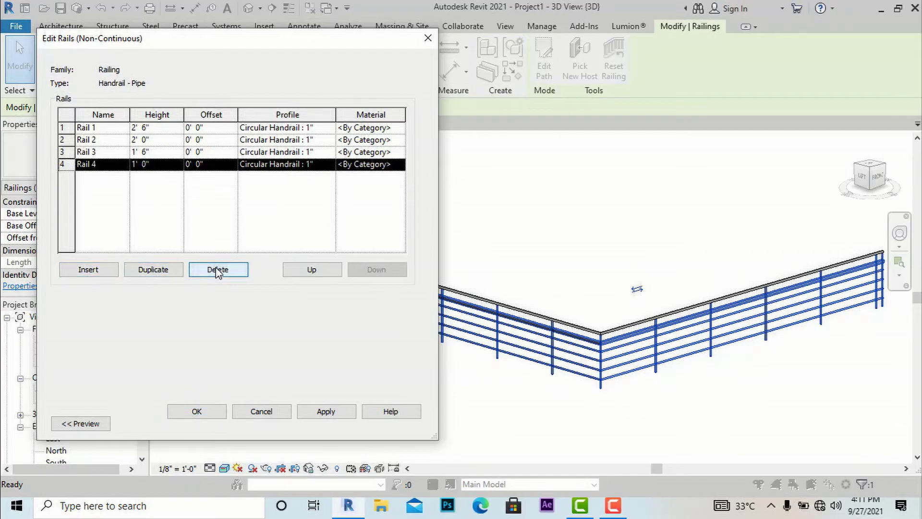
click(217, 270)
click(217, 270)
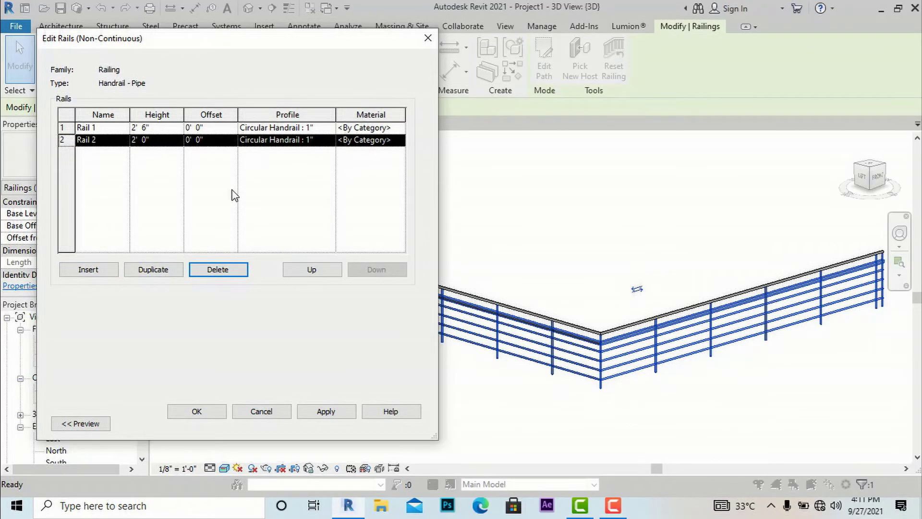
click(337, 415)
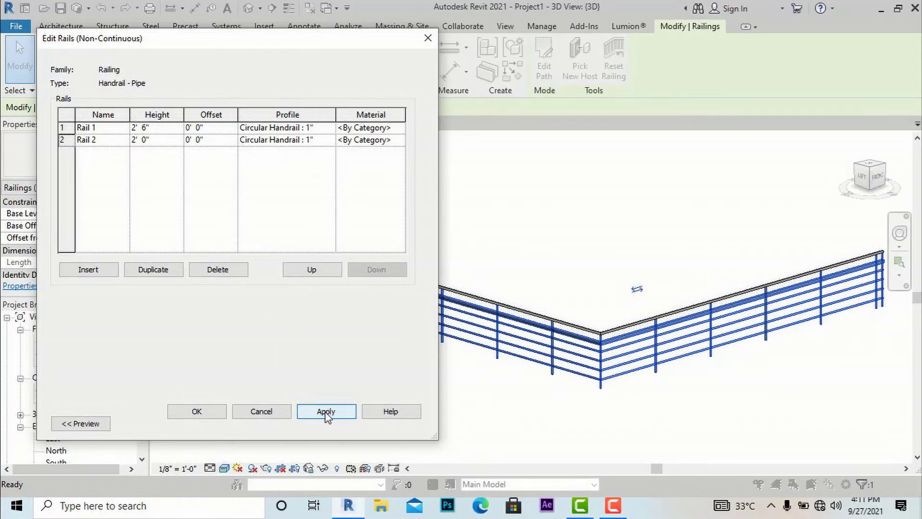
click(197, 412)
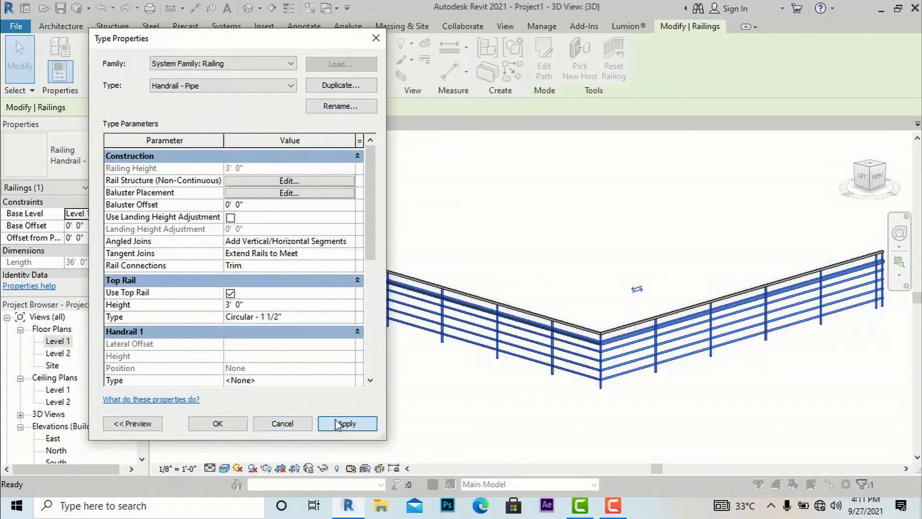
click(337, 424)
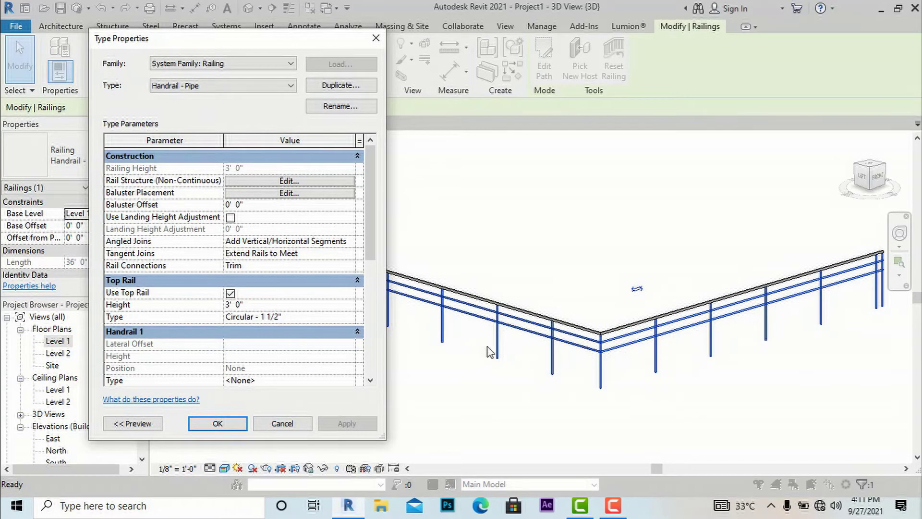
Insert a new rail in the non-continuous rail structure with height 1' 0" and profile C Shapes-Profile : C9X15
click(272, 182)
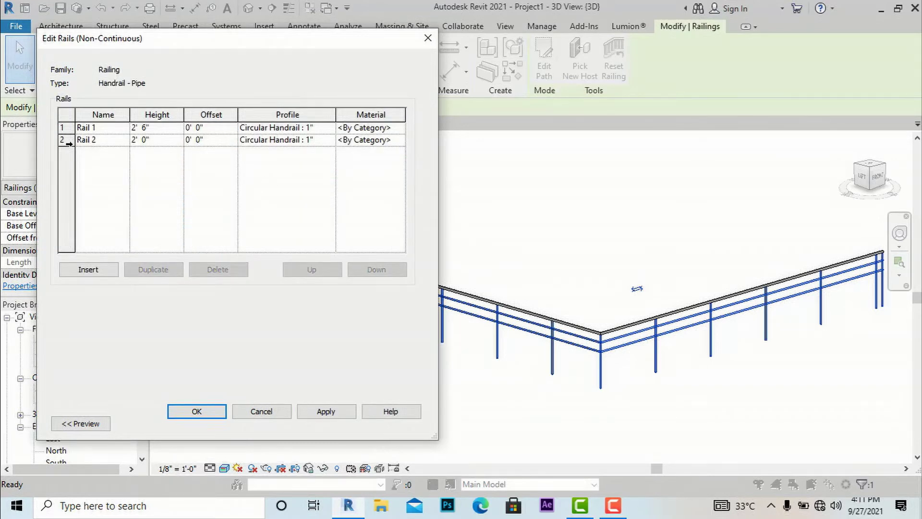
click(87, 270)
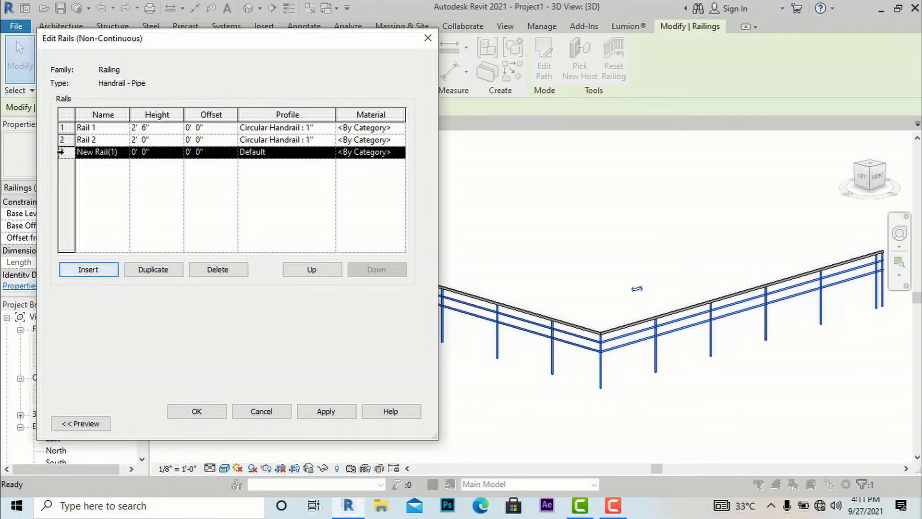
click(98, 154)
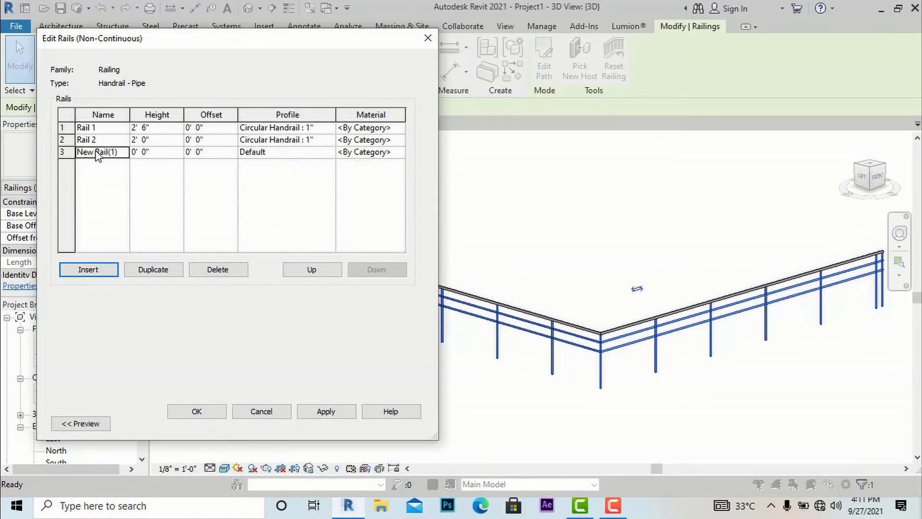
click(97, 153)
click(159, 155)
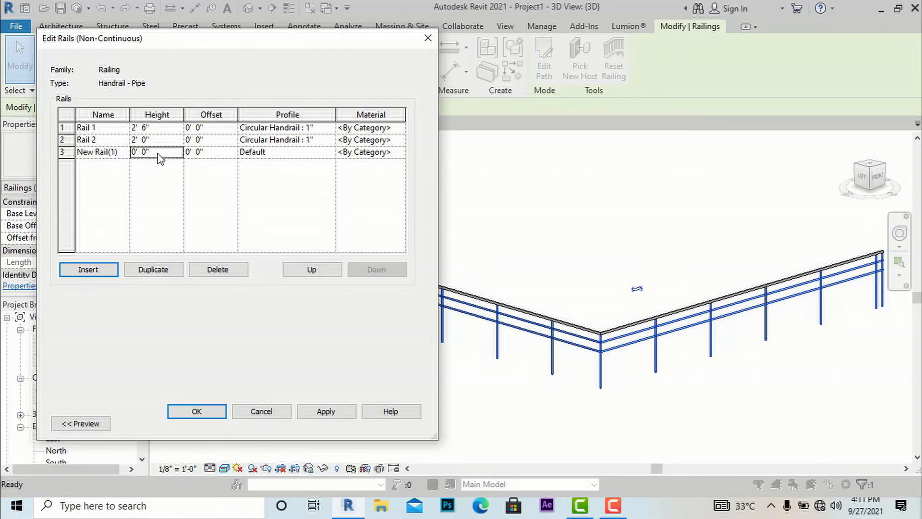
text(1)
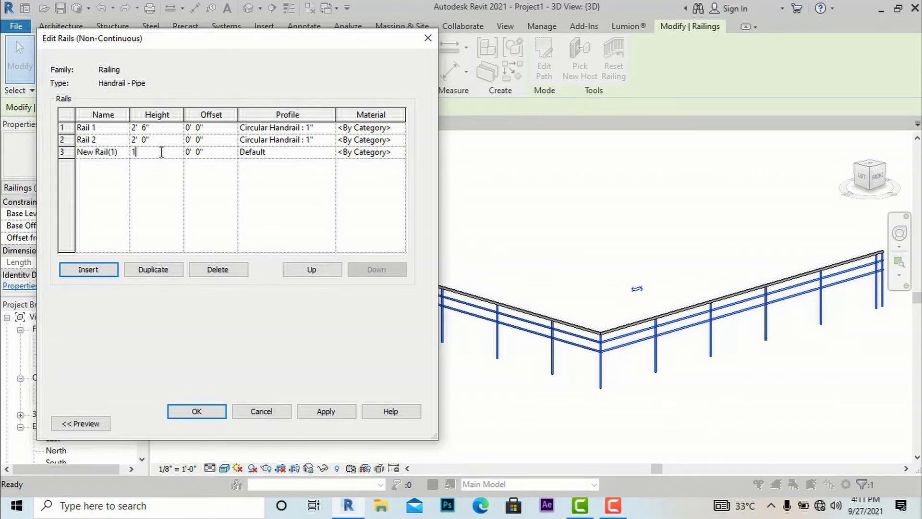
key(Tab)
key(Tab)
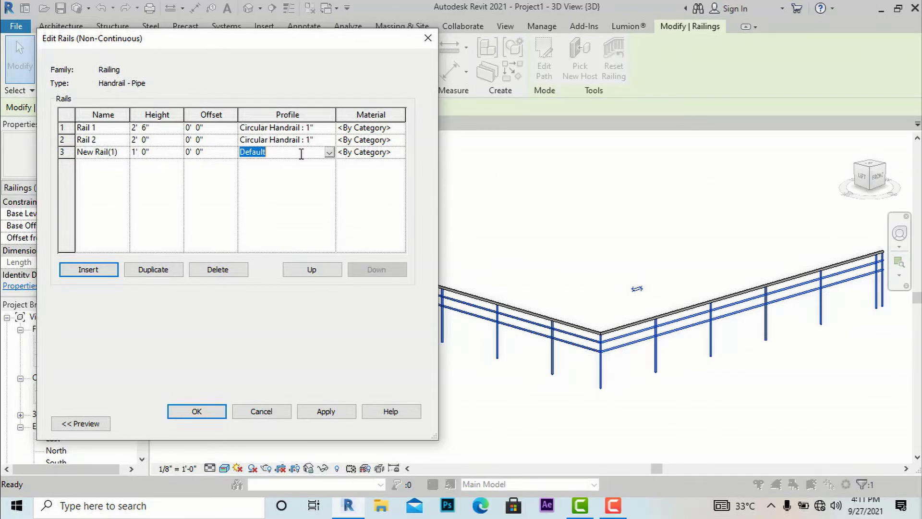
click(329, 152)
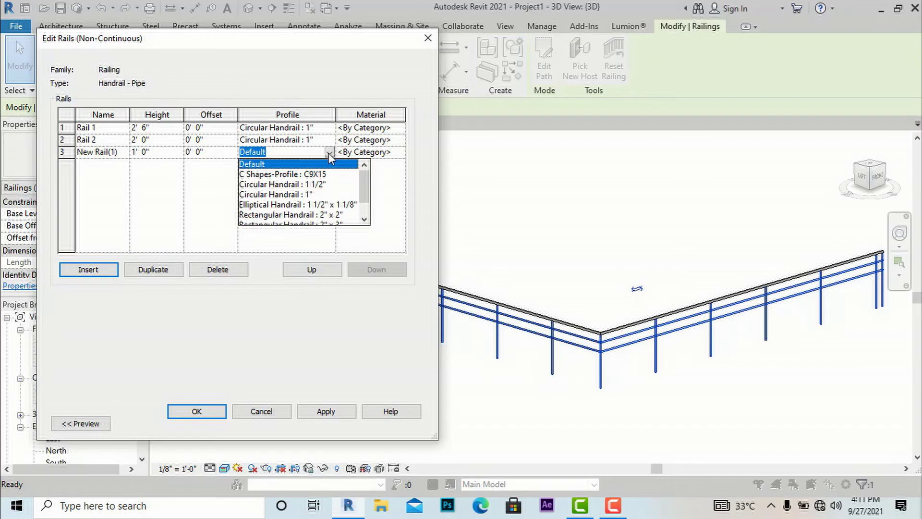
click(302, 174)
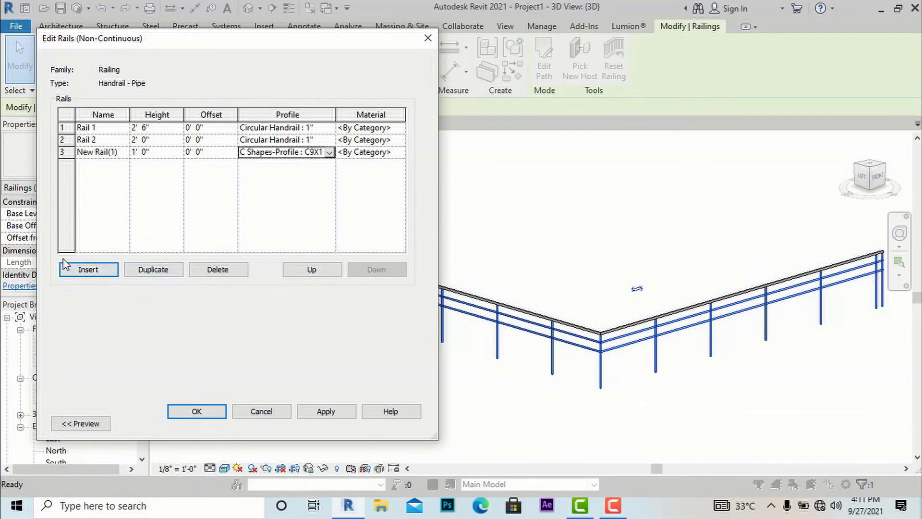
Insert another rail with profile Circular Handrail : 1 1/2" at height 1' 6" and apply the rail structure to the railing type
click(84, 270)
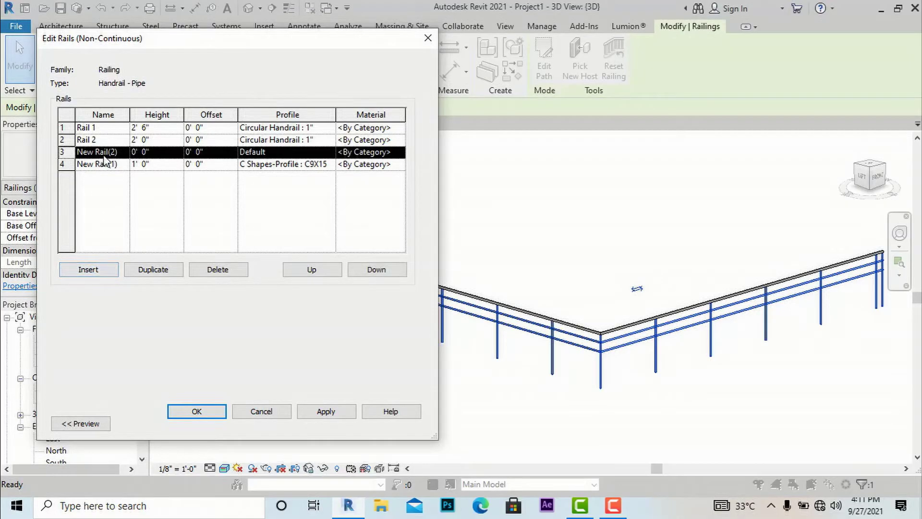
click(320, 153)
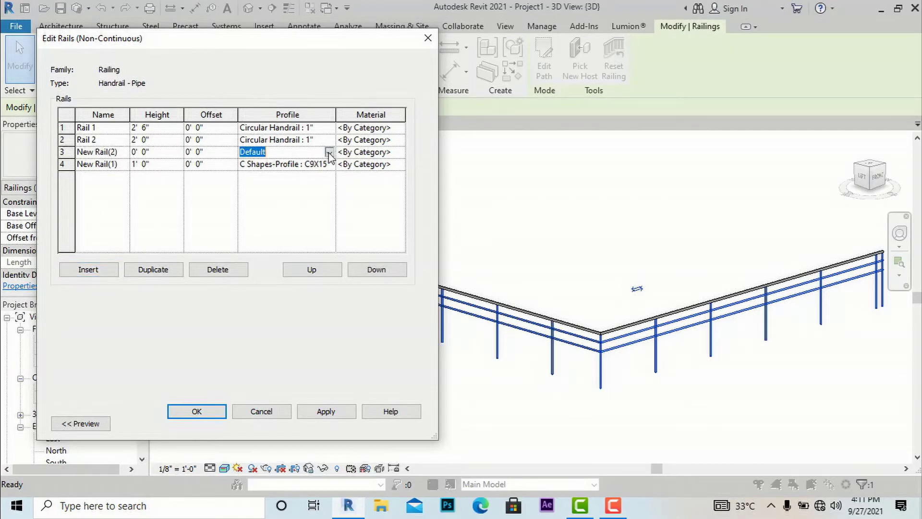
click(329, 153)
click(292, 185)
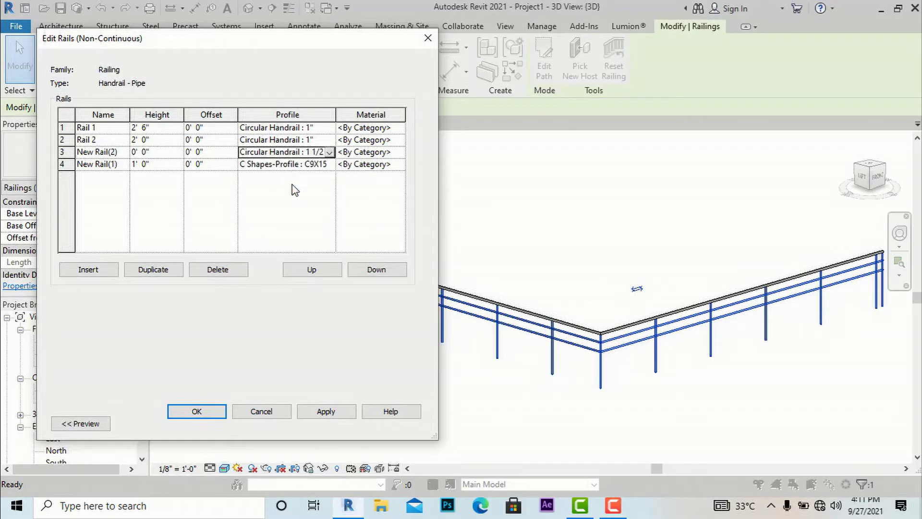
click(162, 153)
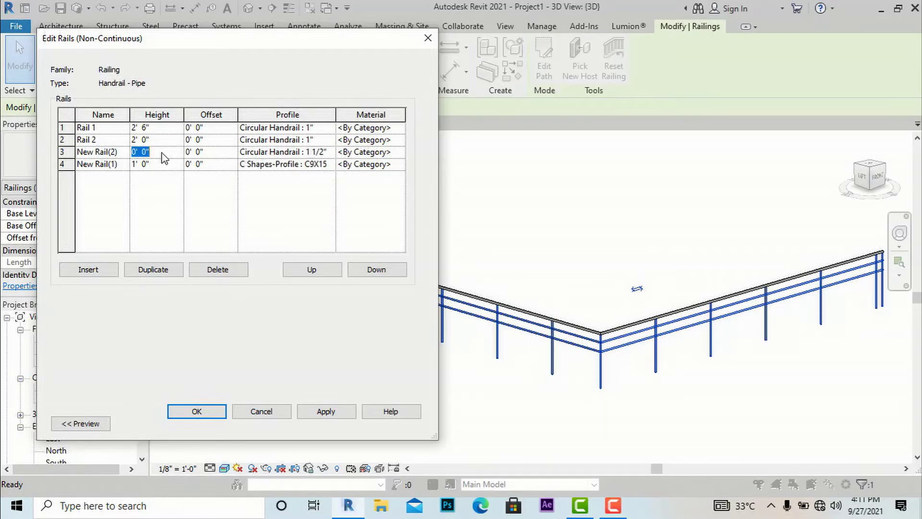
text(1'  6)
click(324, 411)
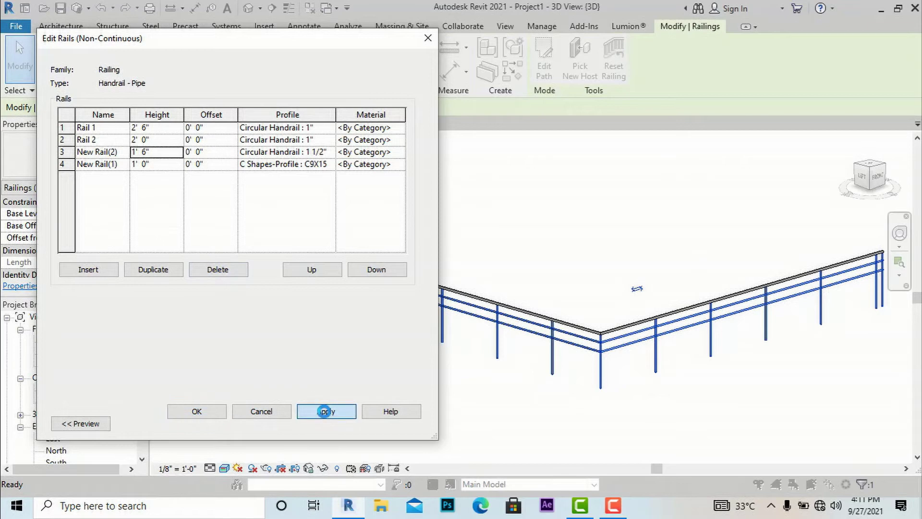
click(220, 414)
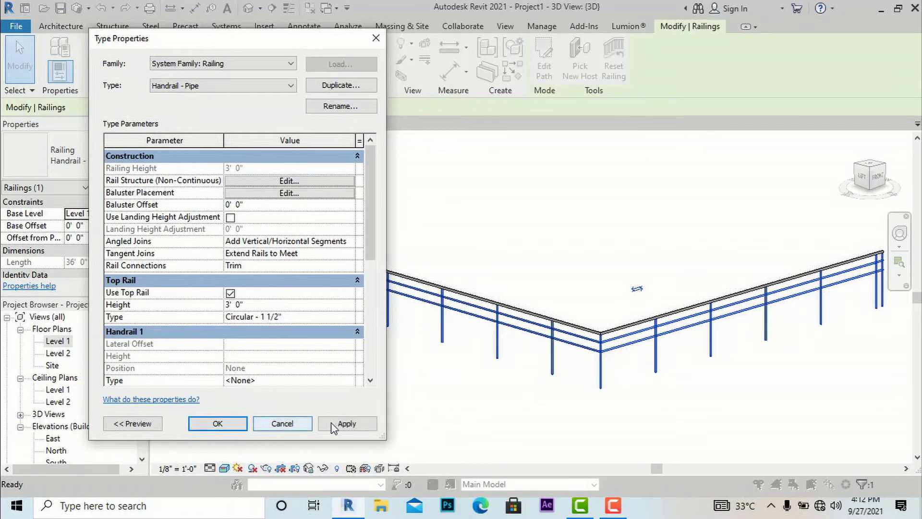
click(347, 425)
click(217, 423)
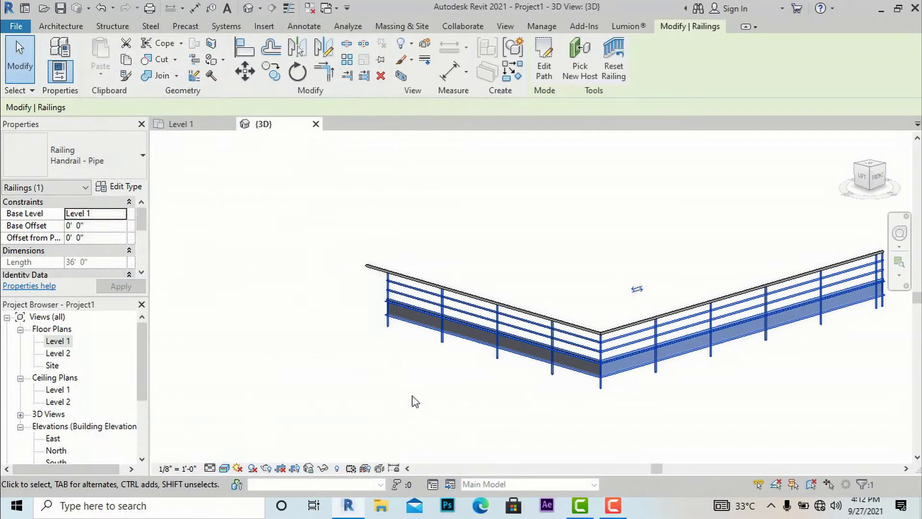
click(438, 393)
Set New Rail(1)'s profile to Circular Handrail : 1" in the rail structure and apply the change to the railing type
scroll(474, 328, up, 2)
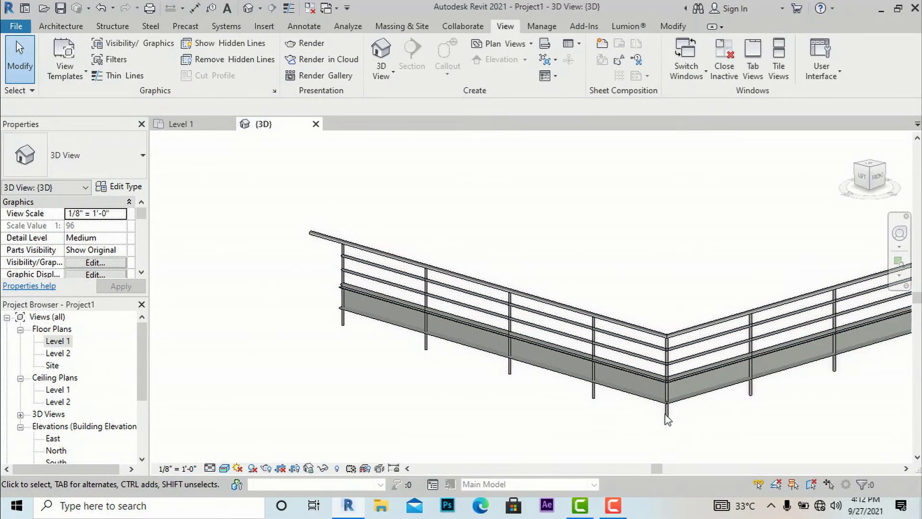
scroll(551, 400, down, 1)
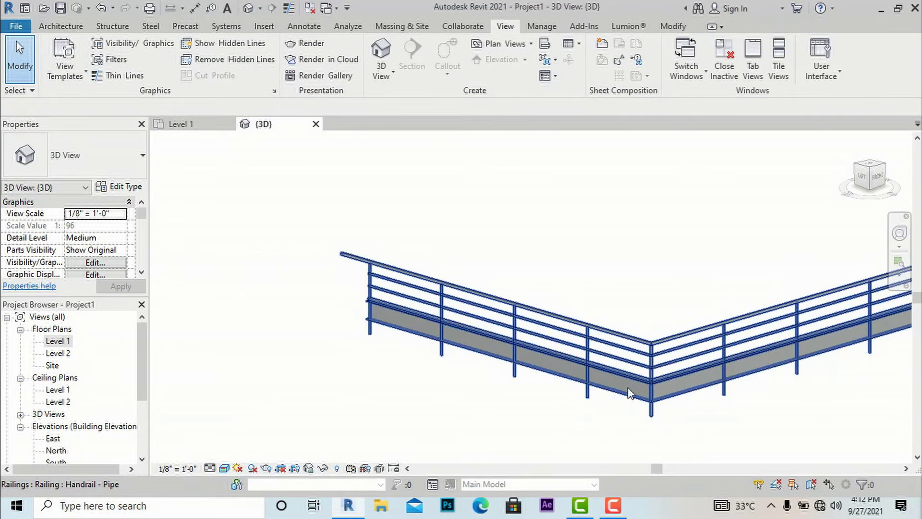
scroll(614, 375, up, 3)
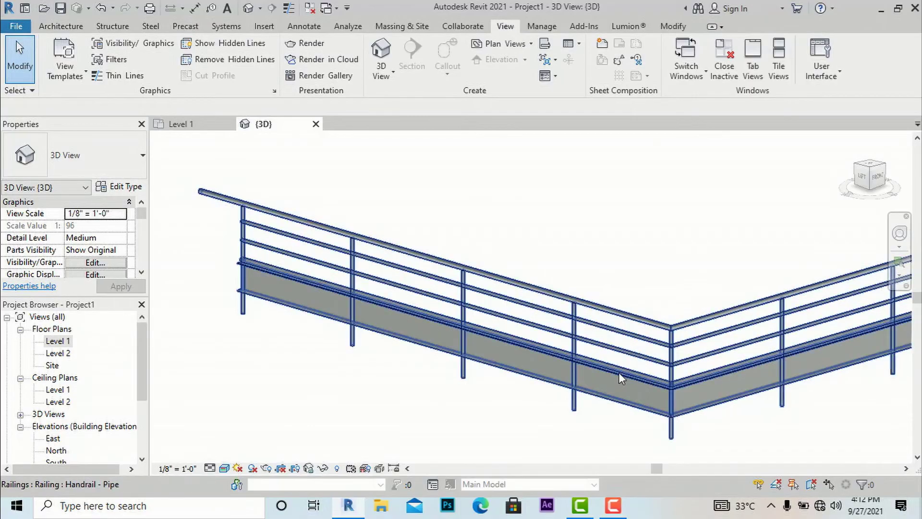
click(619, 397)
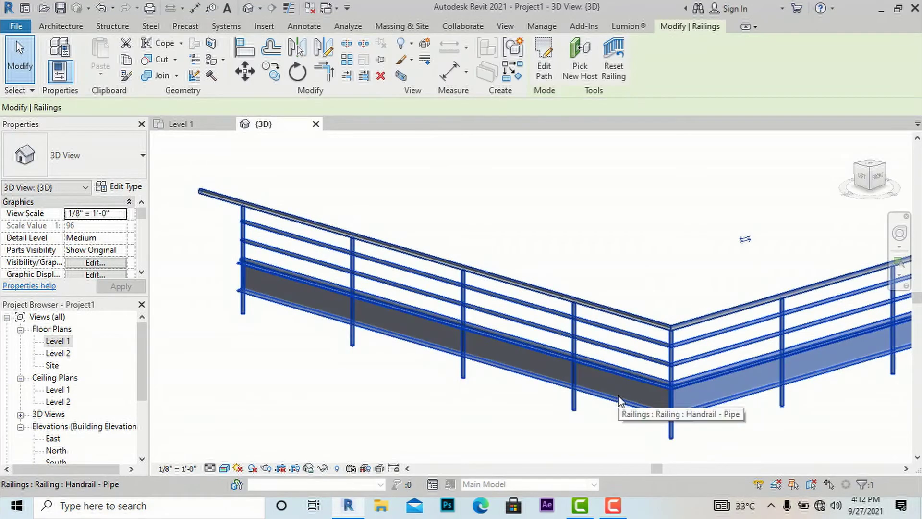
click(114, 183)
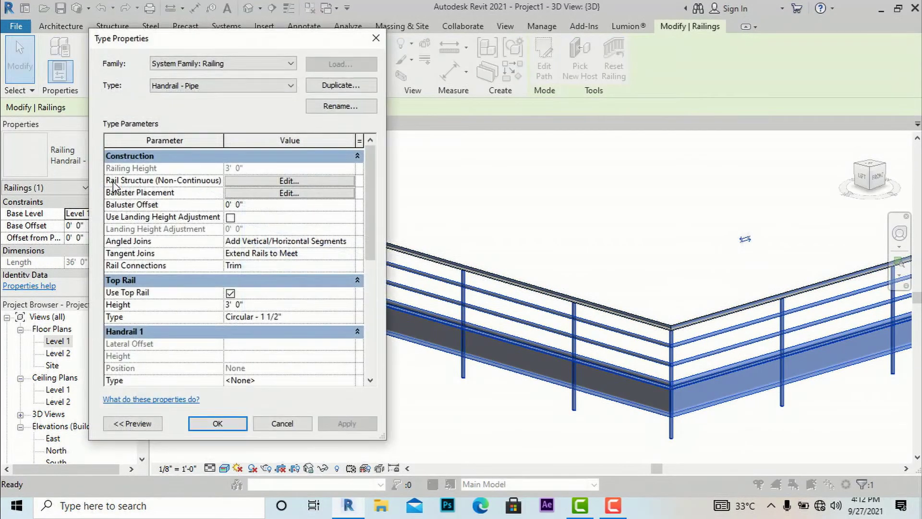
click(270, 181)
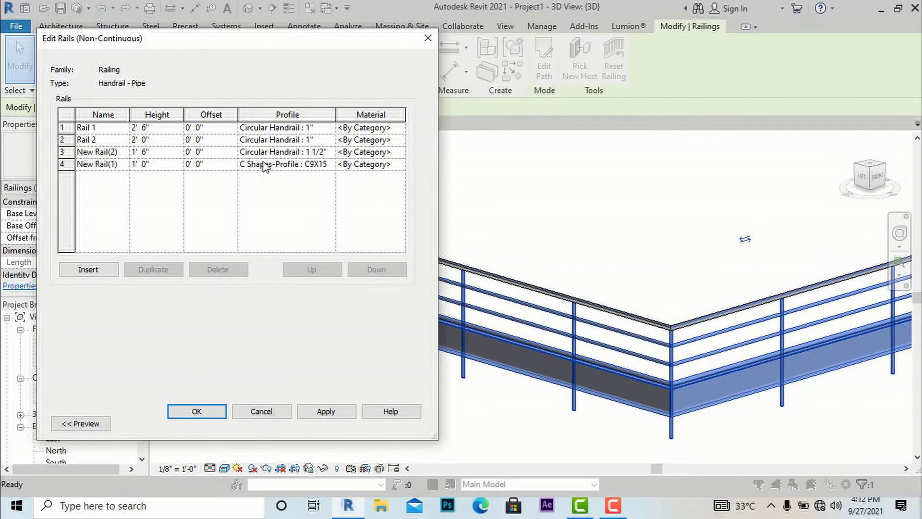
click(330, 165)
click(331, 167)
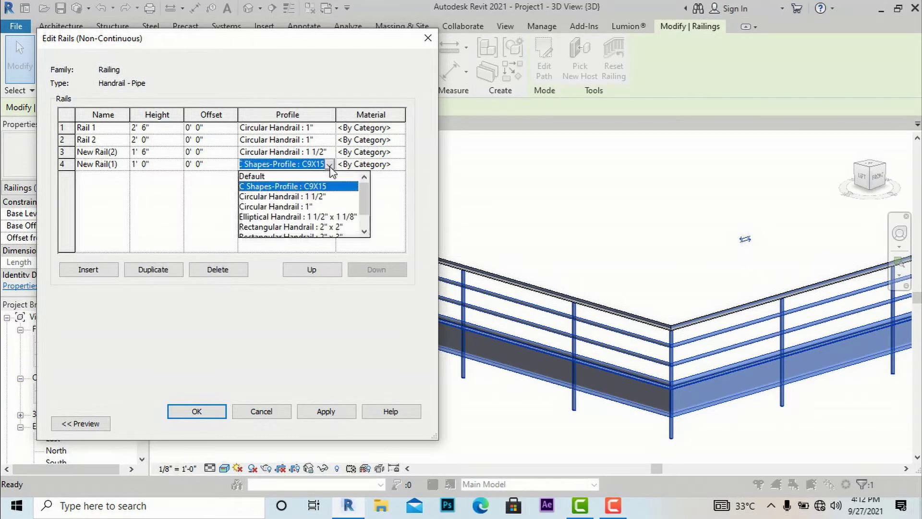
click(299, 208)
click(325, 411)
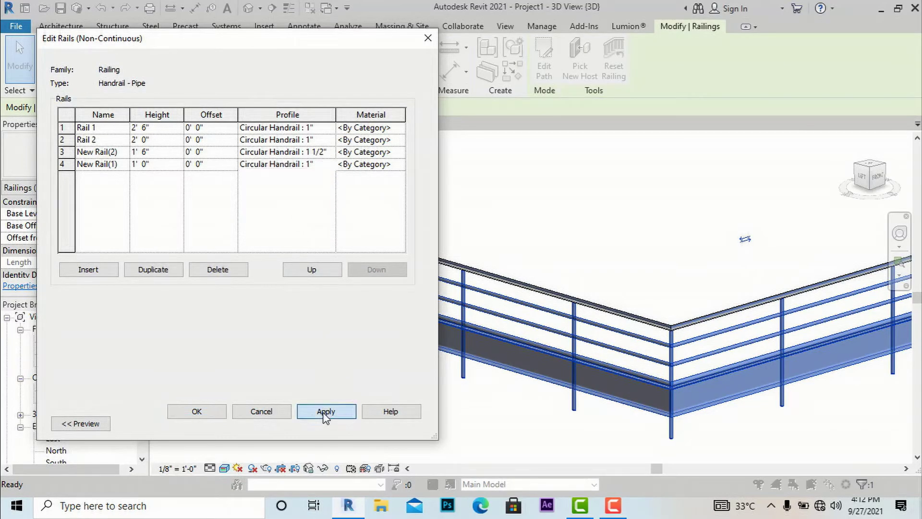
click(197, 411)
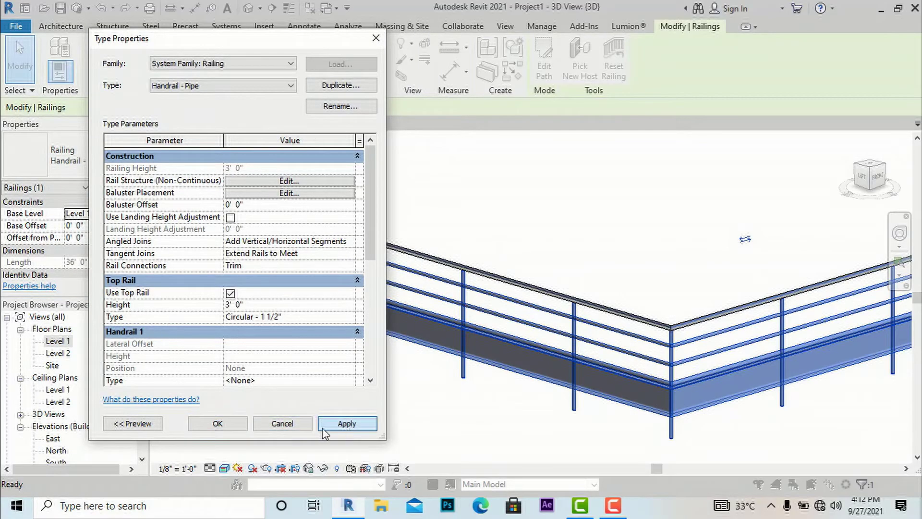
click(323, 425)
click(217, 424)
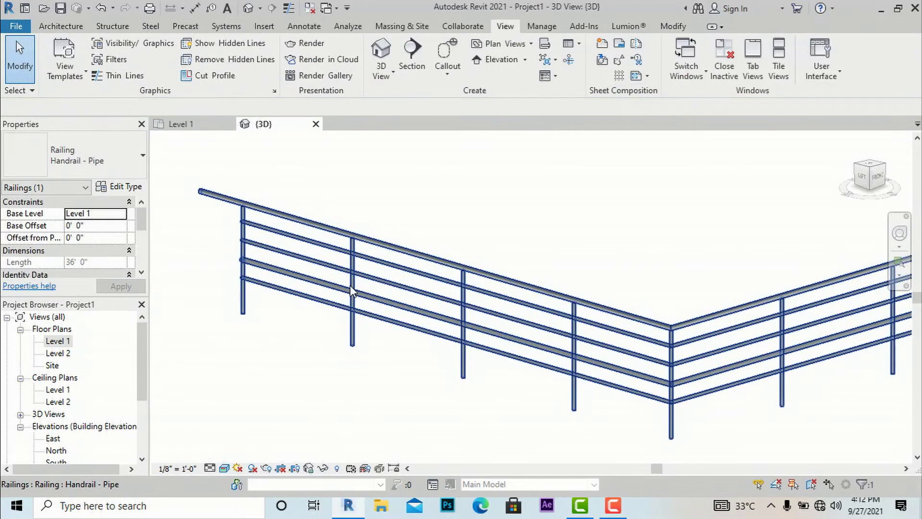
key(Escape)
Review the profiles and materials of the intermediate rails in the railing type's rail structure without changing them
scroll(351, 312, down, 2)
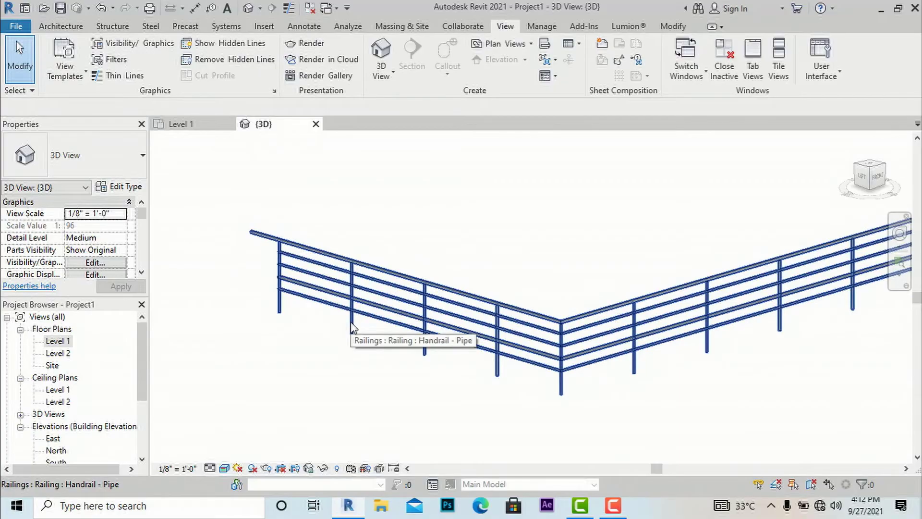
scroll(351, 327, down, 2)
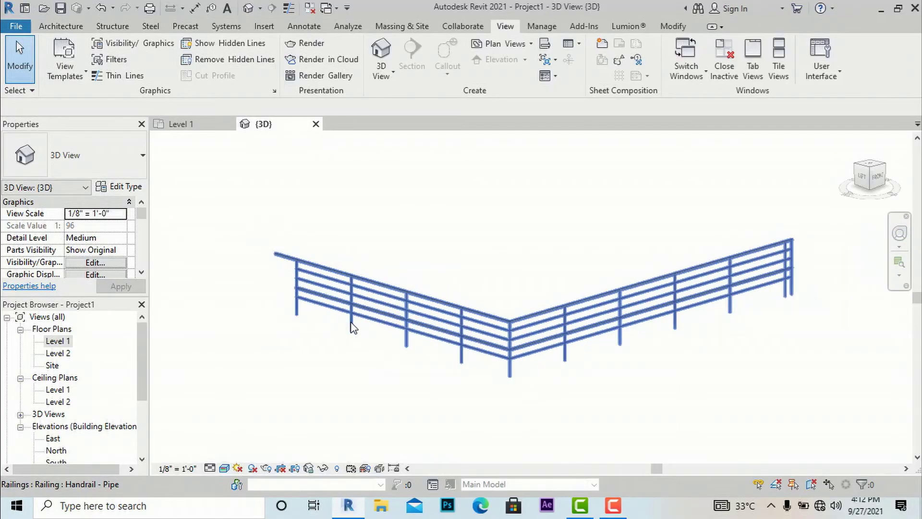
click(402, 311)
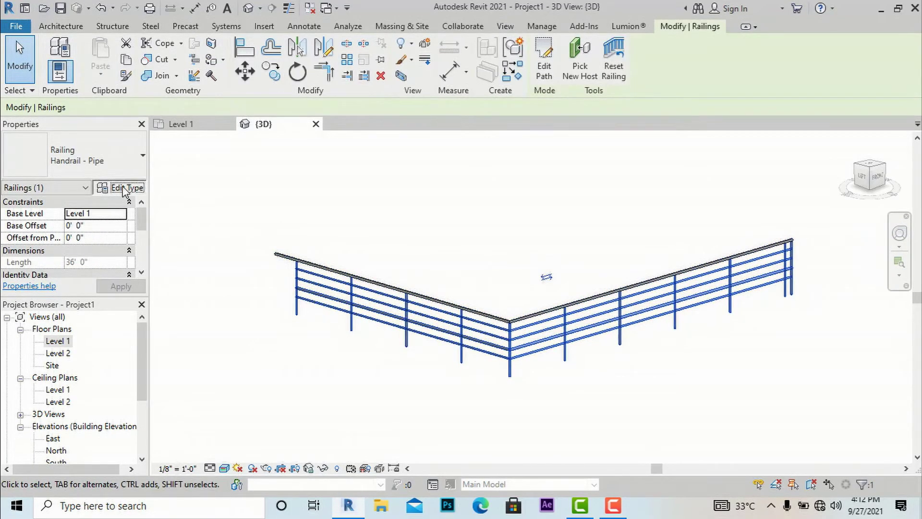
click(124, 188)
click(251, 182)
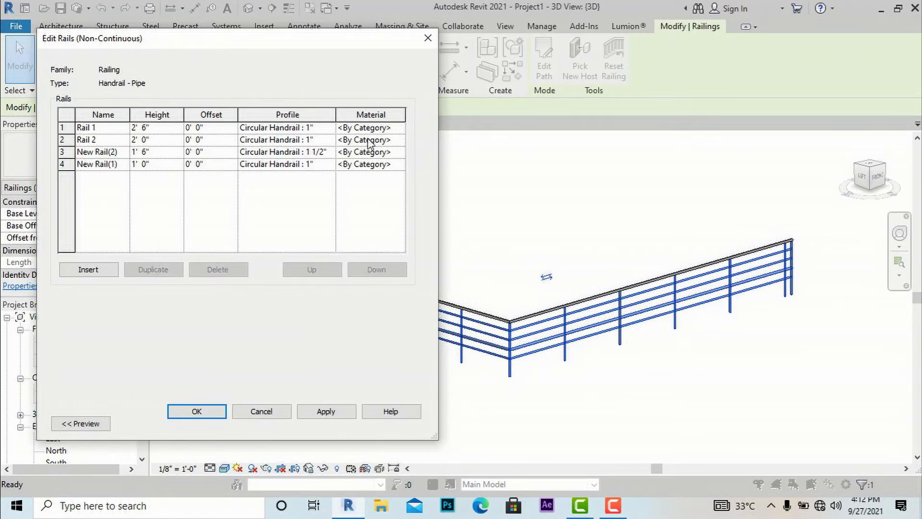
click(265, 411)
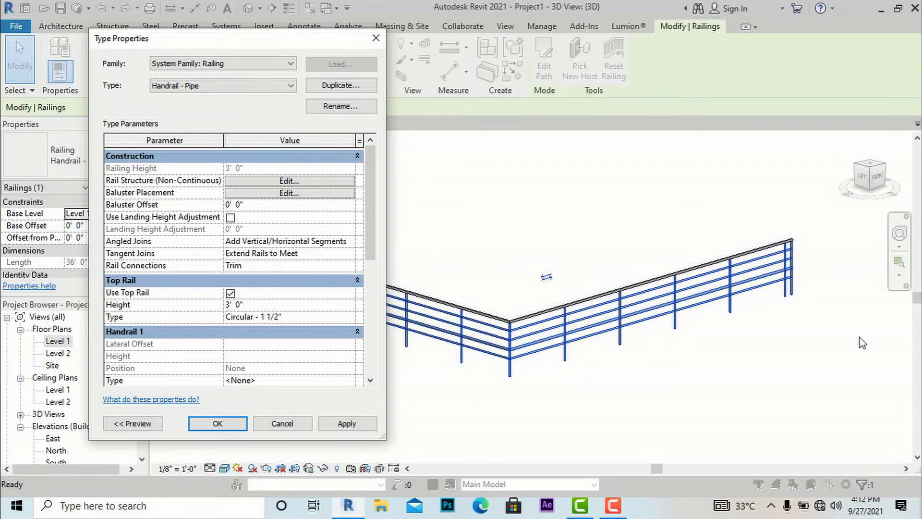
In the railing type's baluster placement, set the regular baluster's family to Baluster - Square : 2"
click(286, 193)
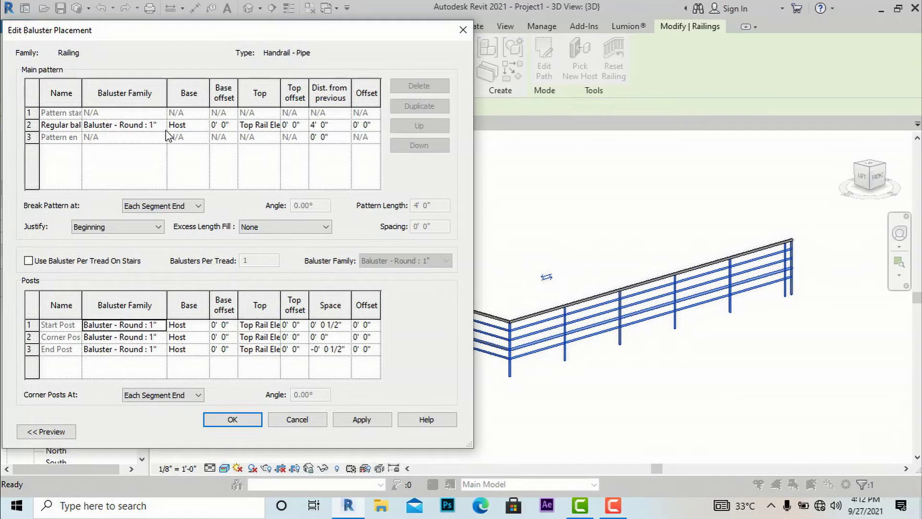
click(162, 128)
click(161, 126)
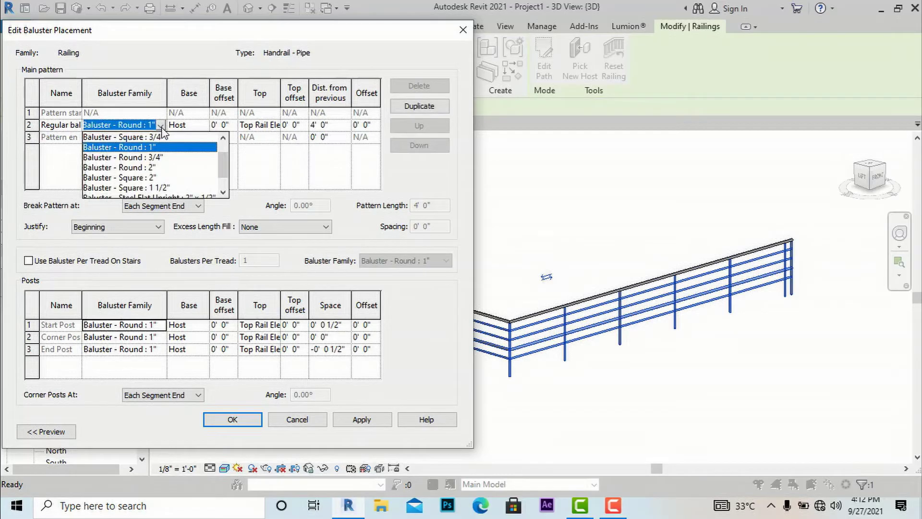
scroll(163, 168, down, 1)
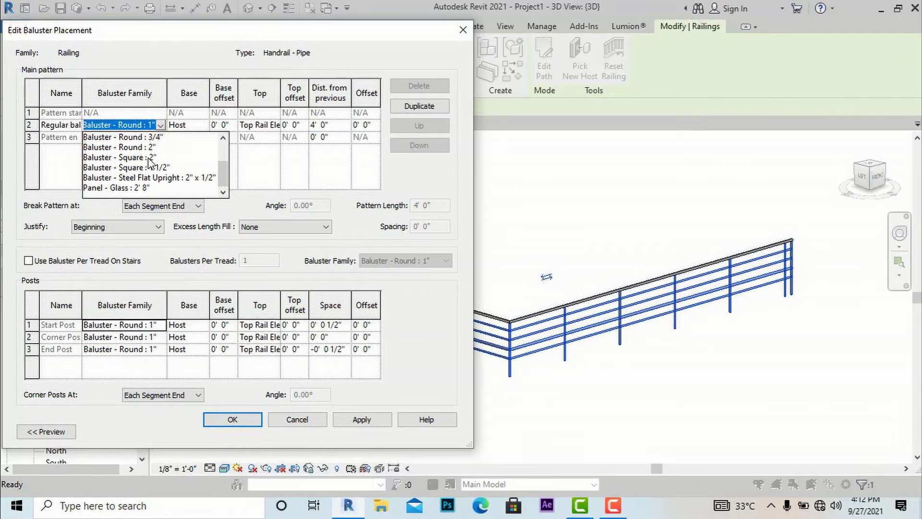
click(148, 158)
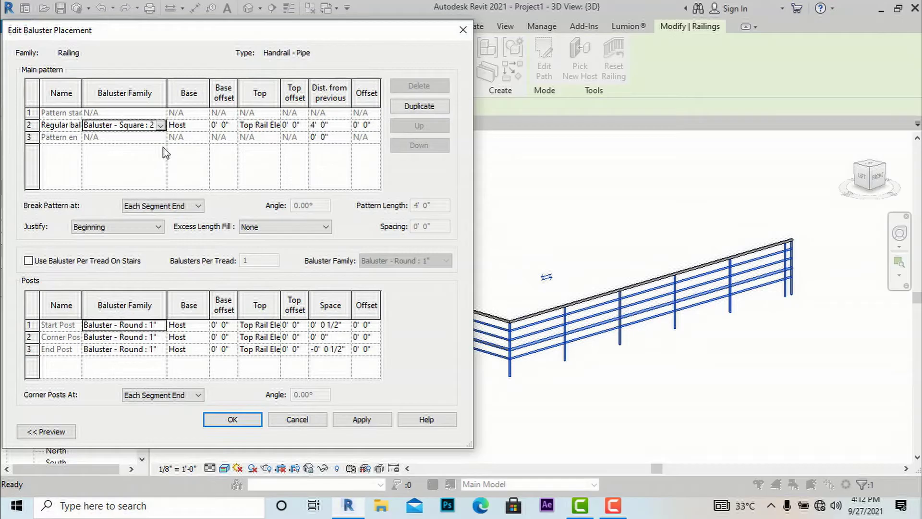
Keep the regular baluster's base at Host, set its top to Rail 2 and apply the placement to the railing type
click(199, 128)
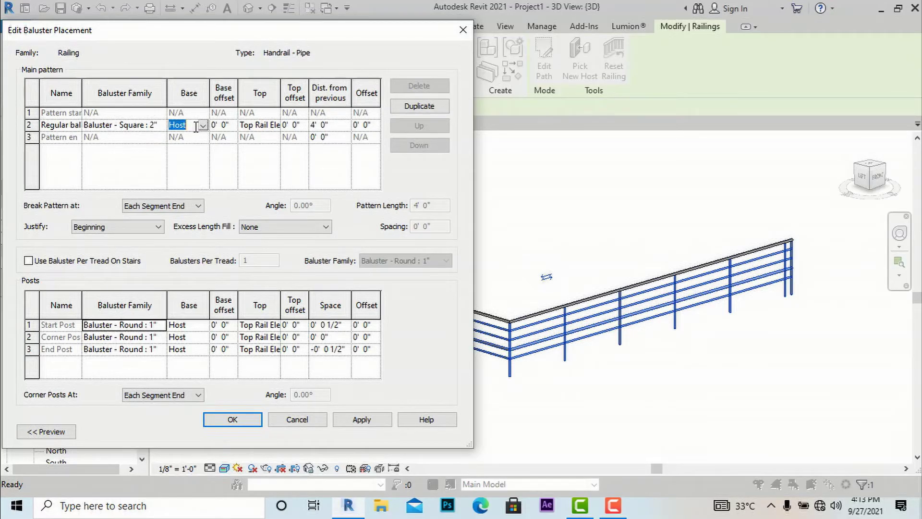
click(202, 127)
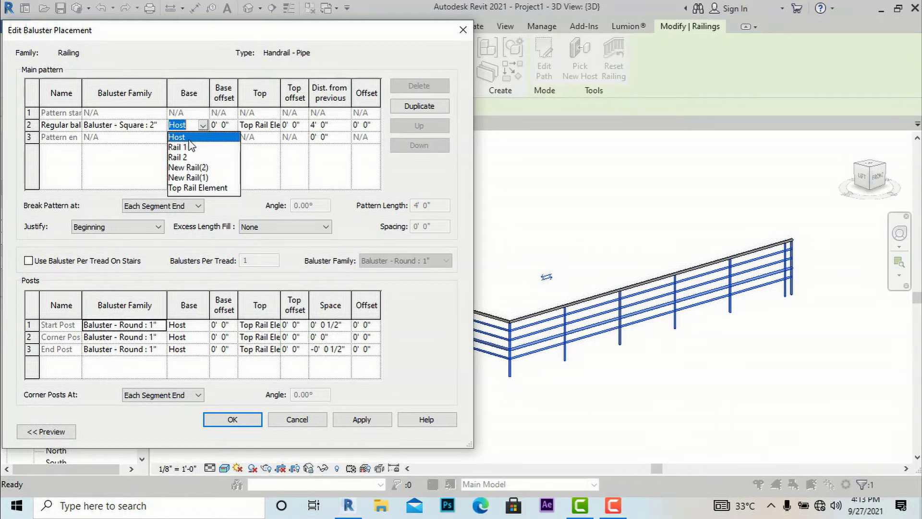
click(190, 139)
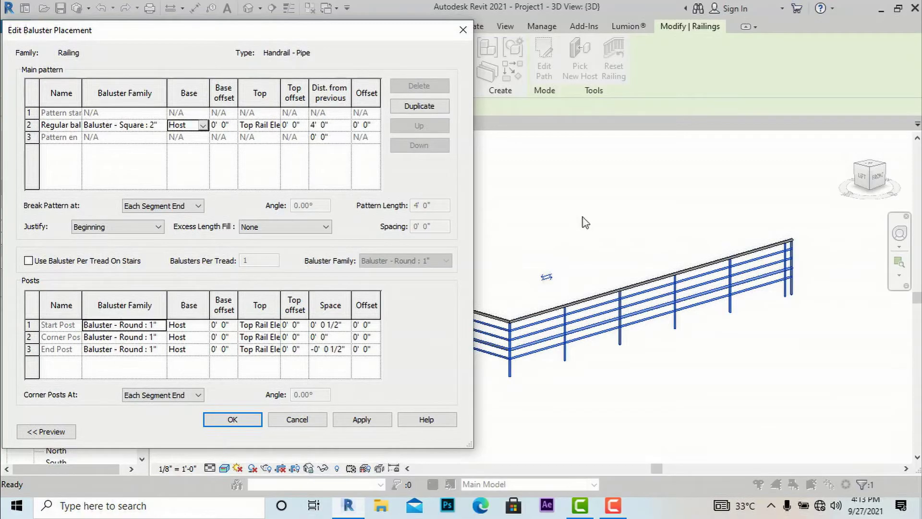
click(268, 125)
click(274, 125)
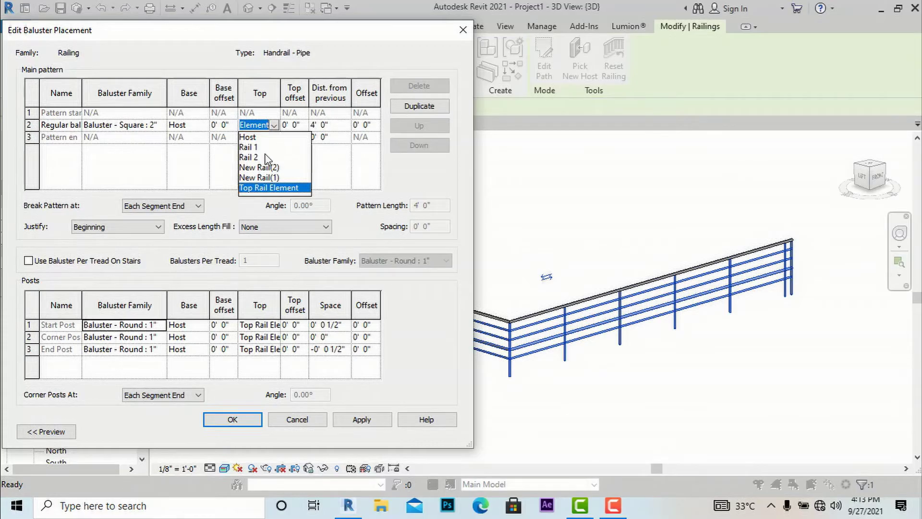
click(247, 157)
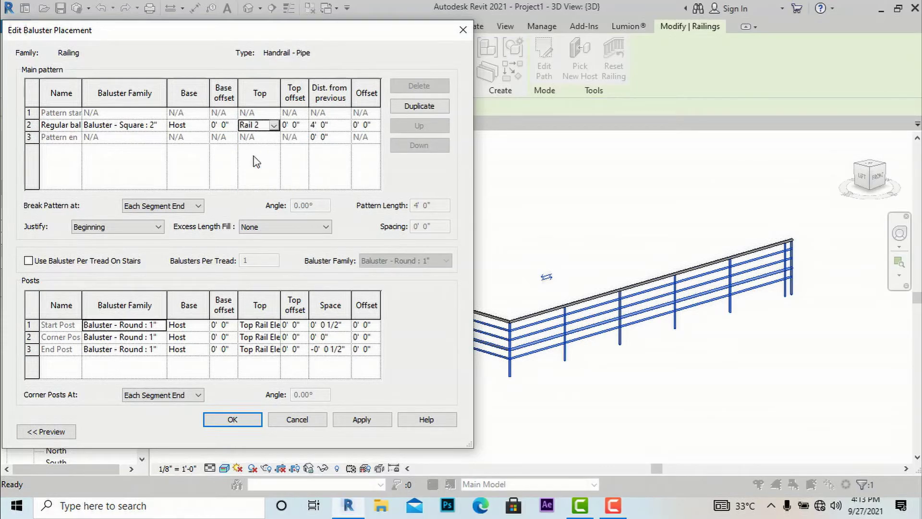
click(367, 422)
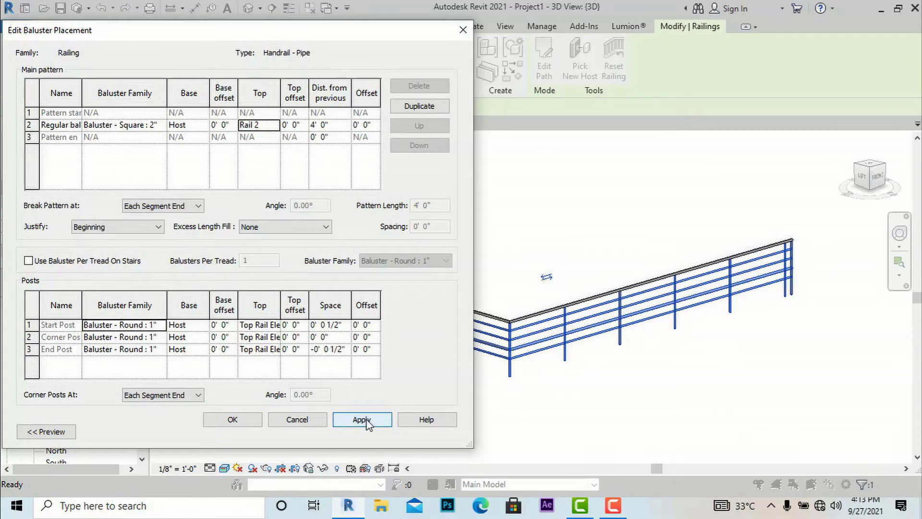
click(233, 420)
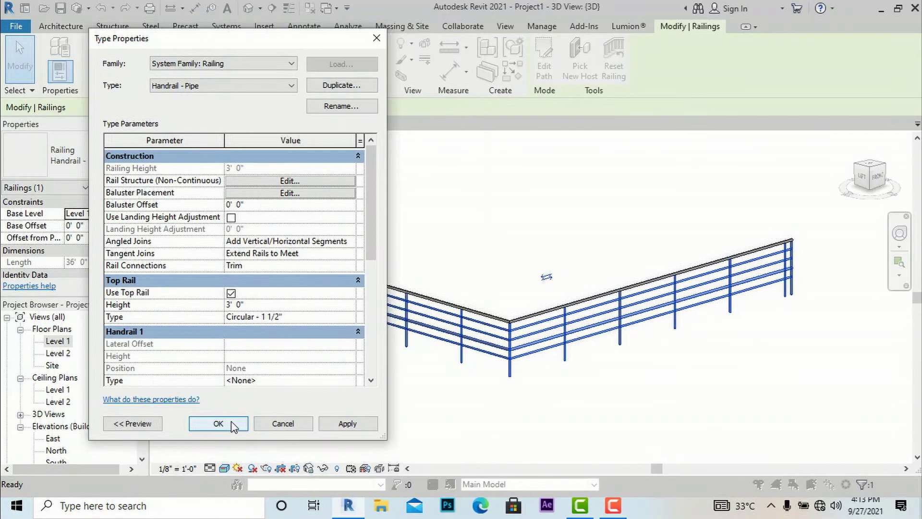
click(373, 425)
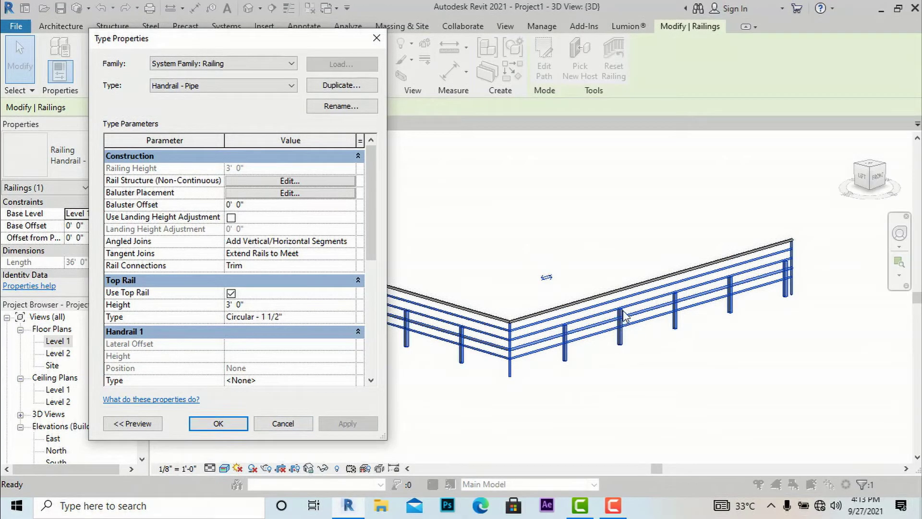
Set the regular baluster's top to Host and its distance from previous to 2' 0" in the baluster placement
click(290, 193)
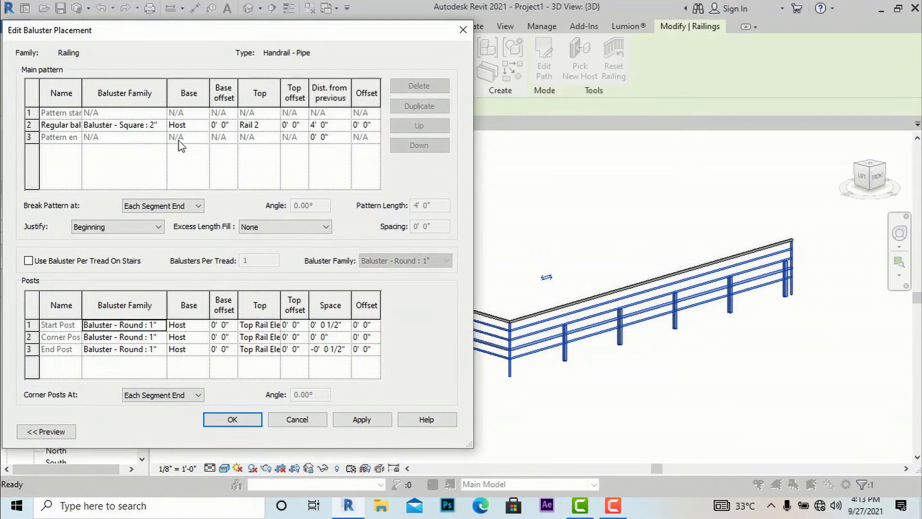
click(277, 125)
click(250, 138)
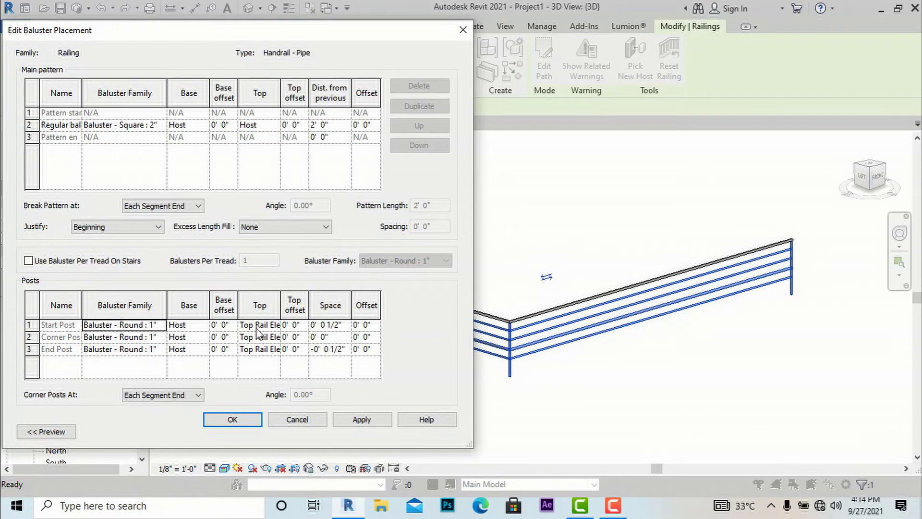
Set the start post to Baluster - Square : 3/4" and the corner and end posts to Baluster - Round : 3/4"
click(160, 329)
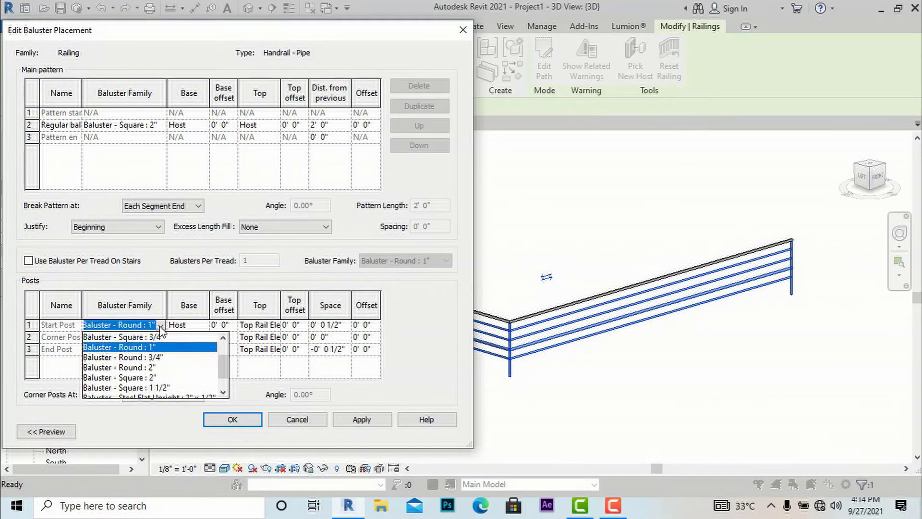
click(157, 338)
click(160, 338)
click(160, 337)
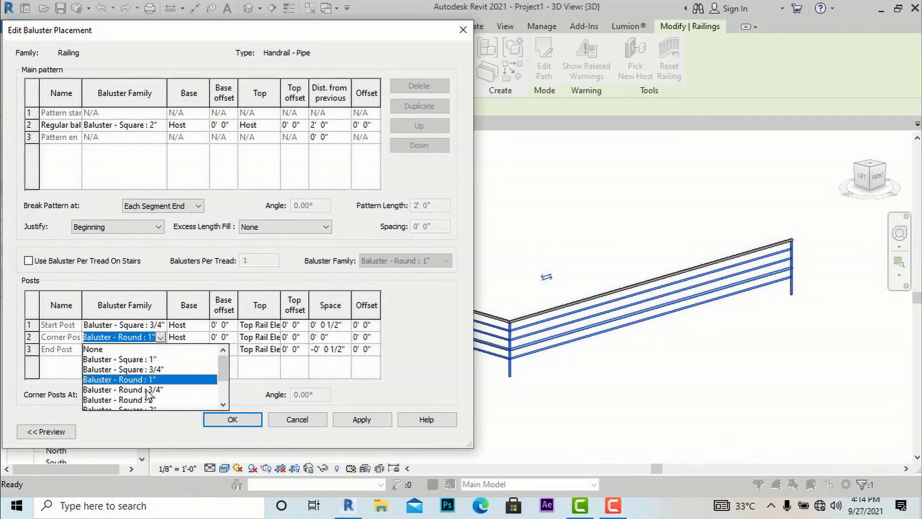
click(146, 389)
click(161, 349)
click(160, 349)
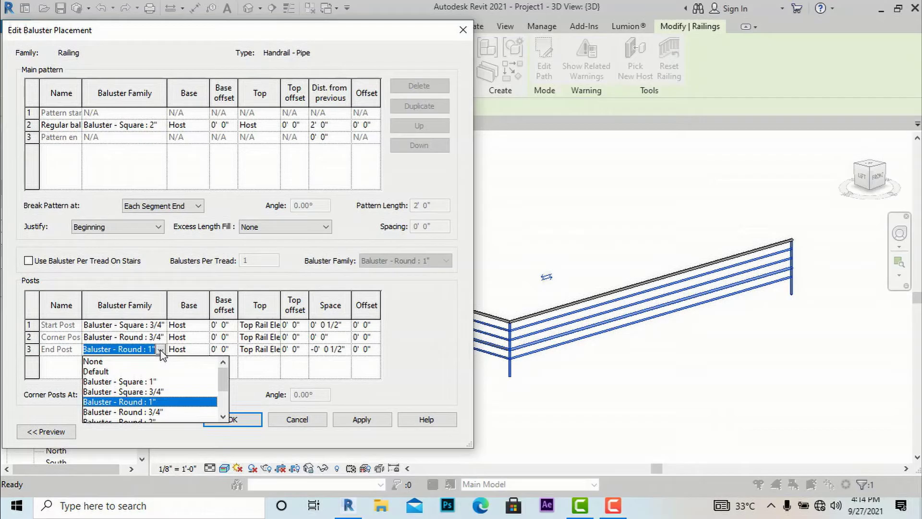
click(150, 412)
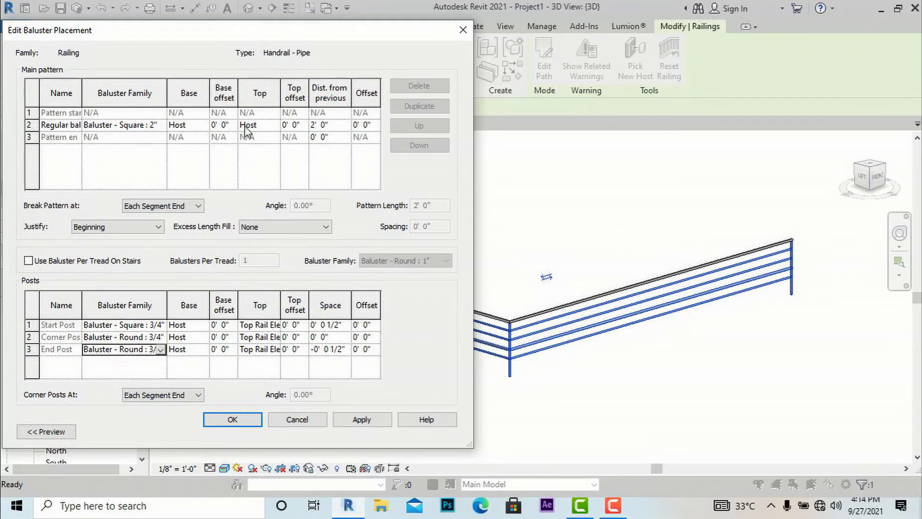
Set the regular baluster's top to Top Rail Element and apply the baluster placement to the railing type
click(260, 125)
click(274, 126)
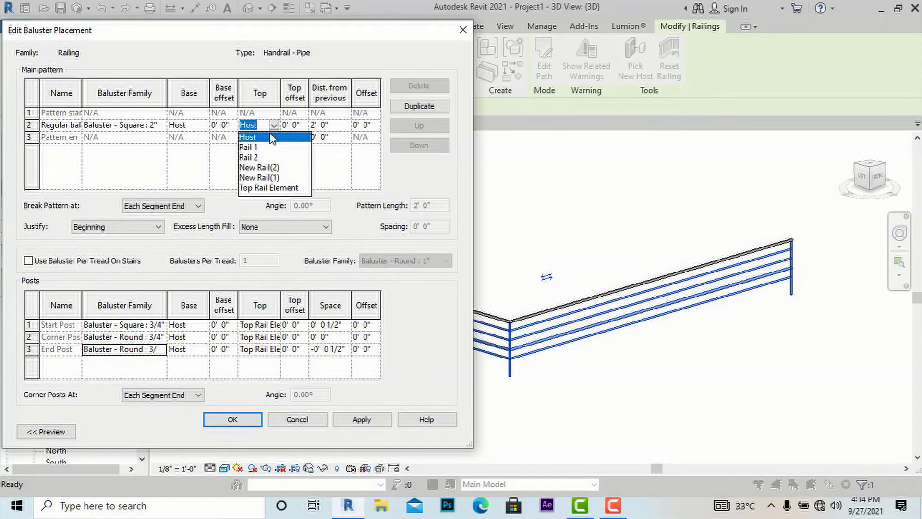
click(286, 188)
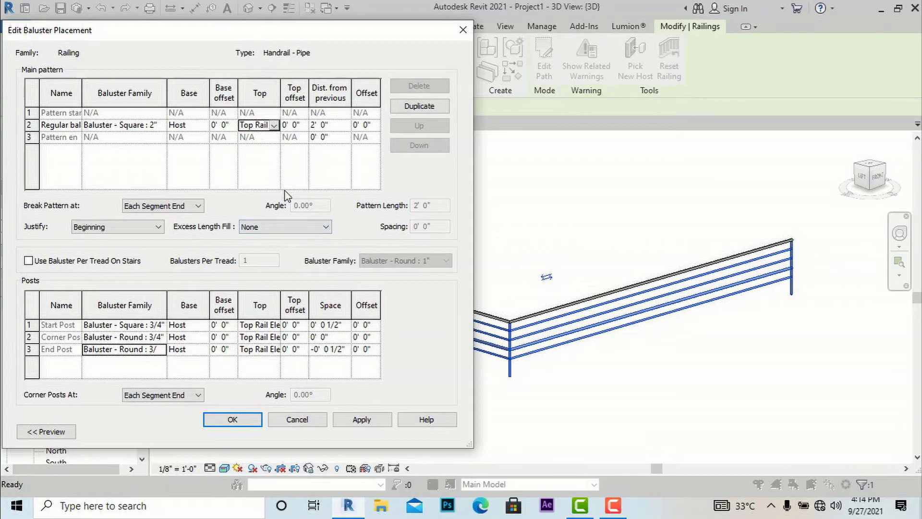
click(377, 424)
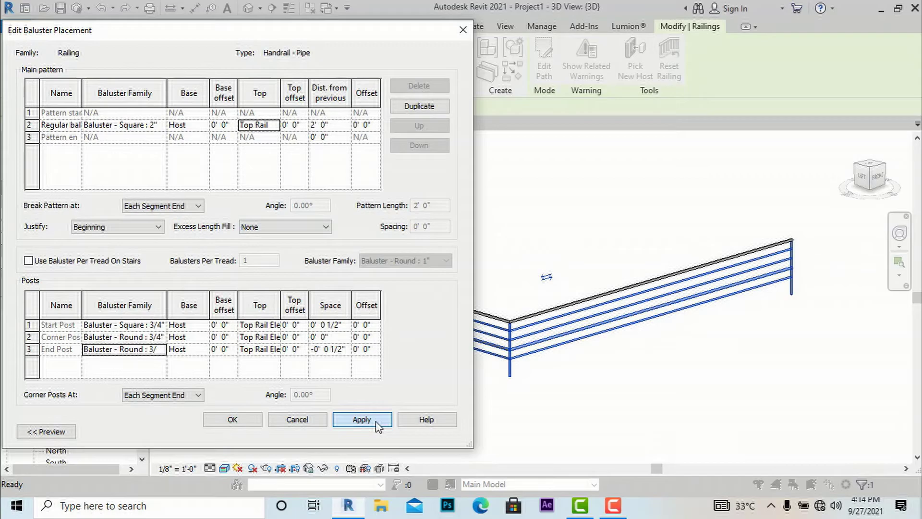
click(244, 425)
click(339, 429)
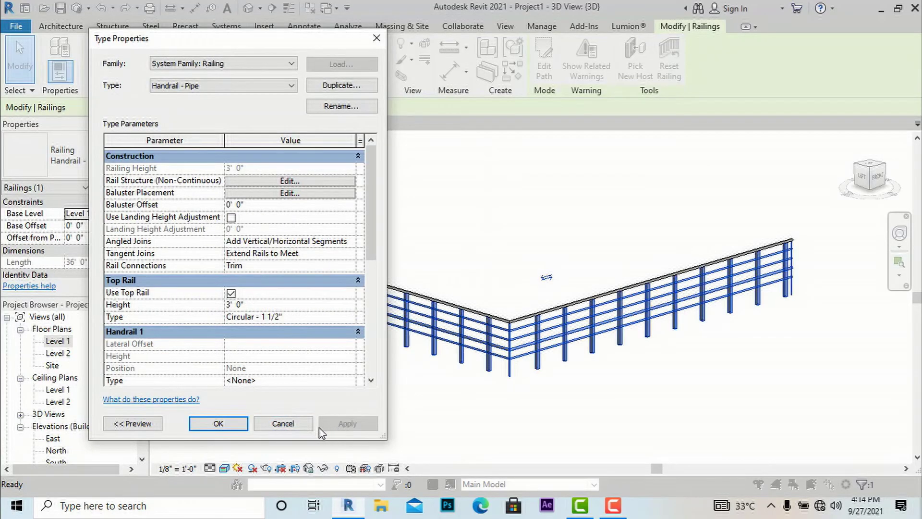
click(230, 425)
click(370, 354)
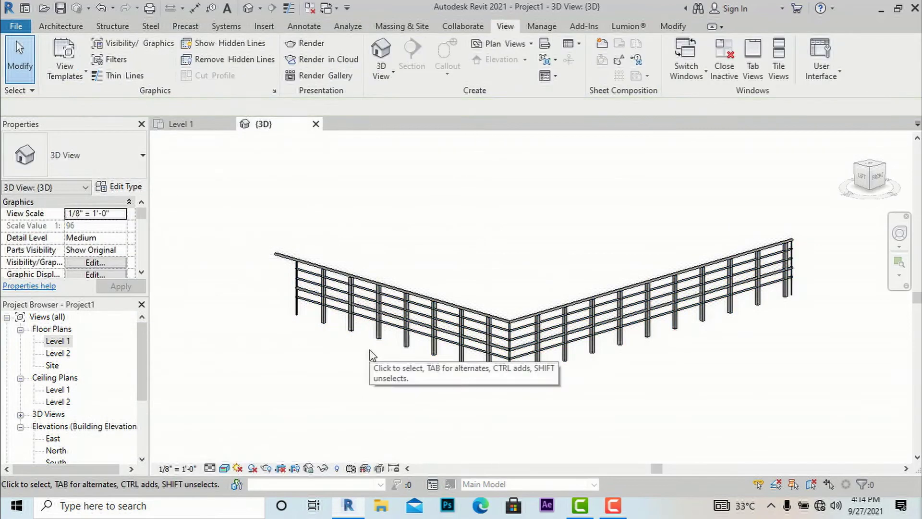
Set the regular baluster's distance from previous to 4' in the railing's baluster placement and apply it to the type
scroll(371, 355, up, 2)
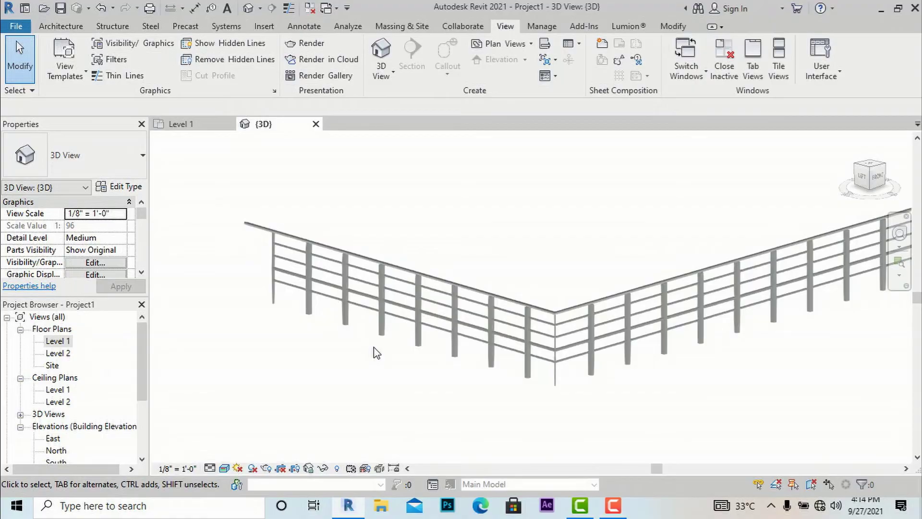
scroll(376, 353, down, 1)
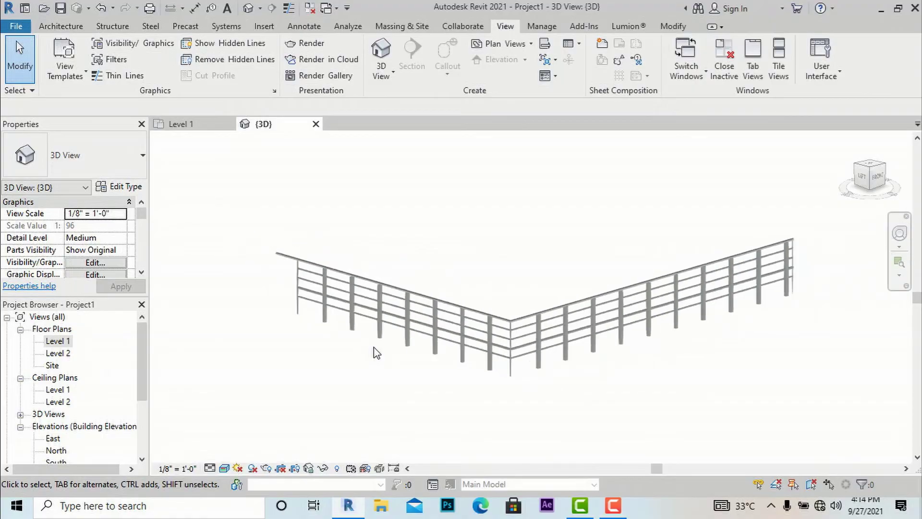
click(578, 309)
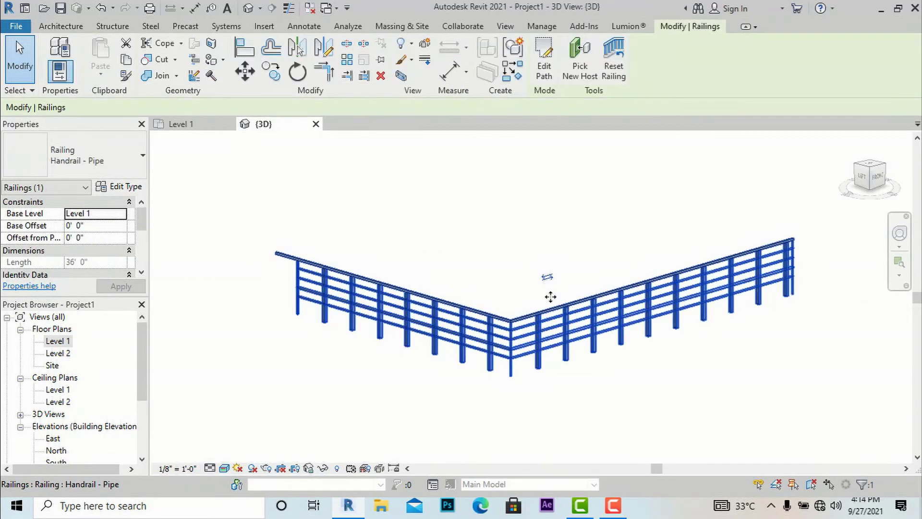
click(123, 187)
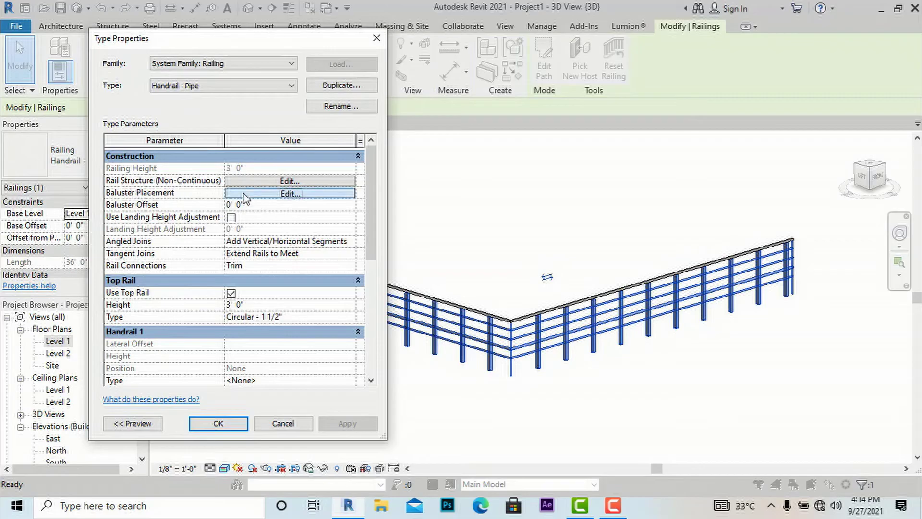
click(243, 193)
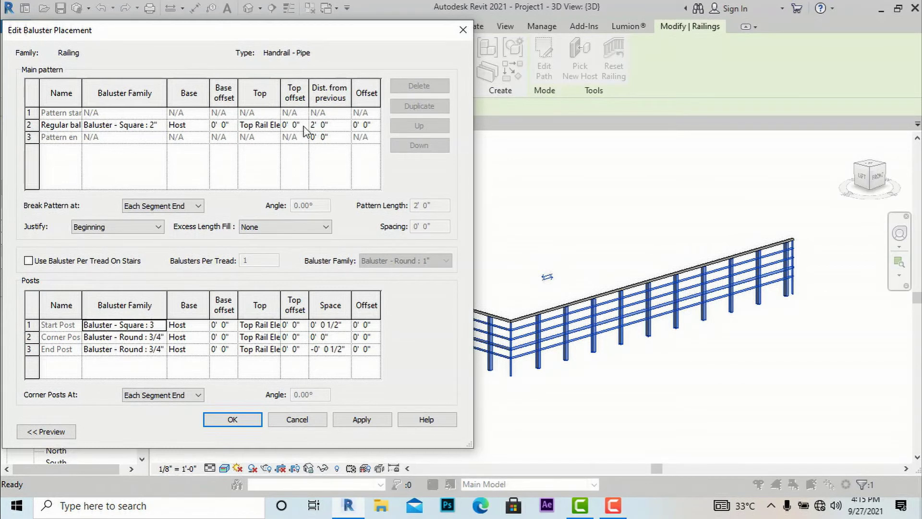
click(331, 126)
drag(334, 125, 300, 126)
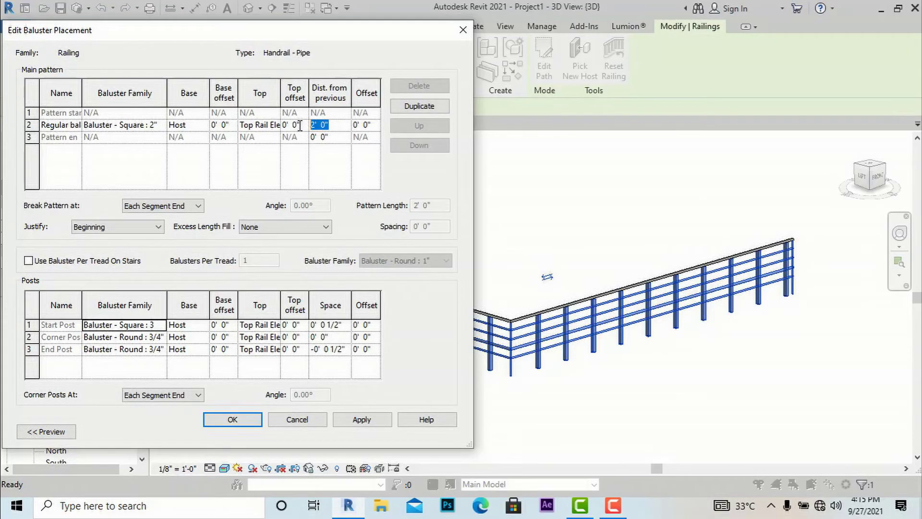
text(4')
key(Tab)
click(374, 420)
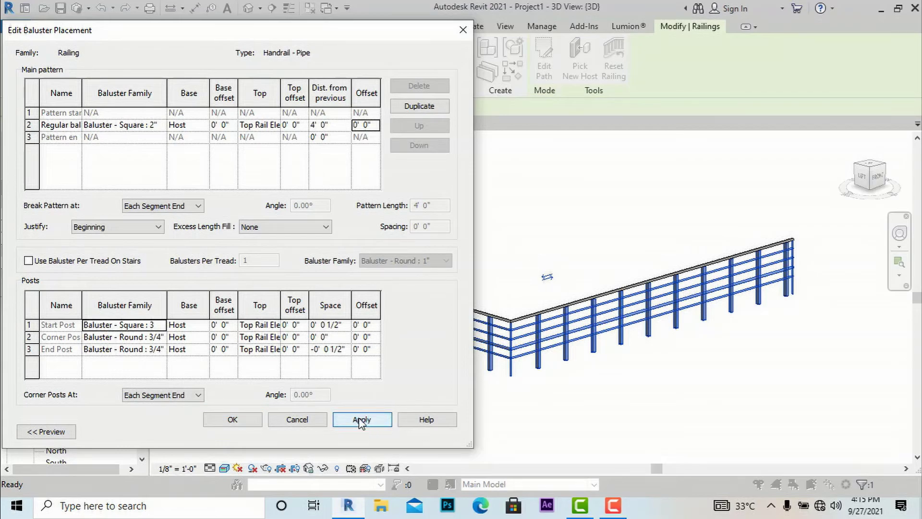
click(246, 422)
click(347, 423)
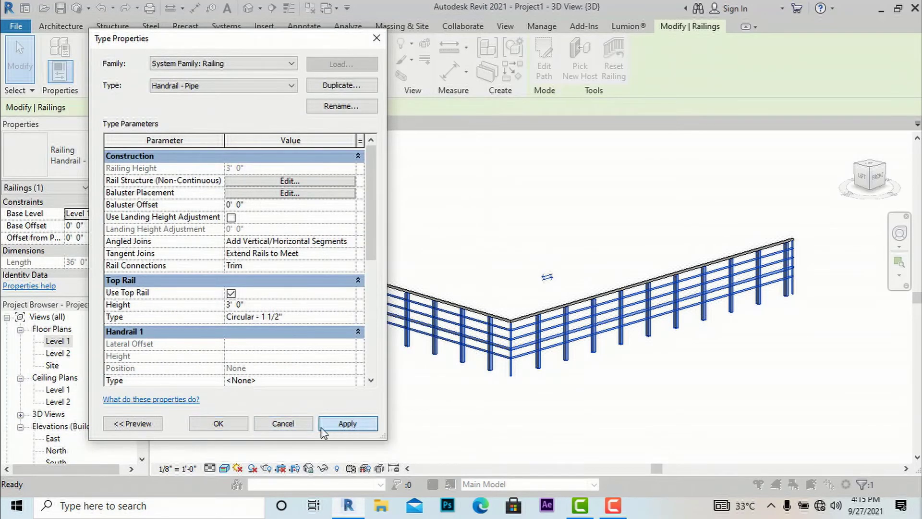
click(219, 423)
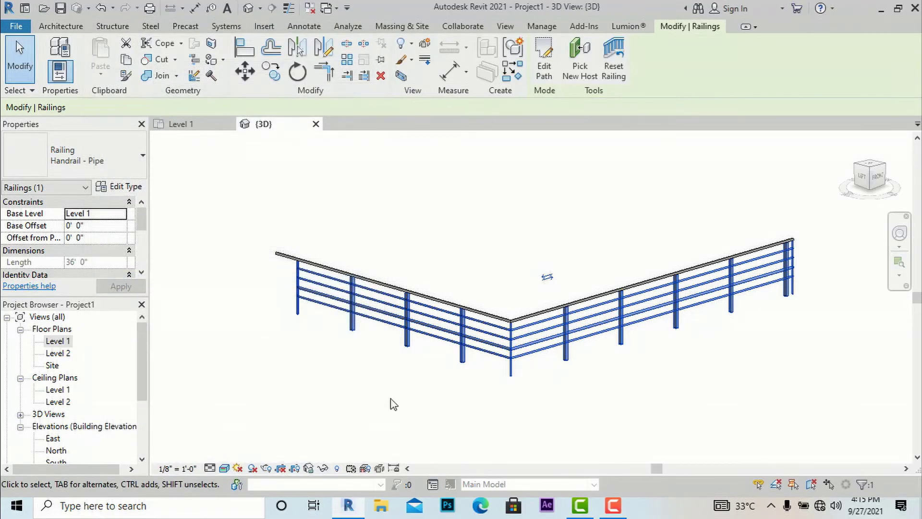
Examine the pipe railing and review its baluster placement settings
click(598, 353)
scroll(597, 354, up, 2)
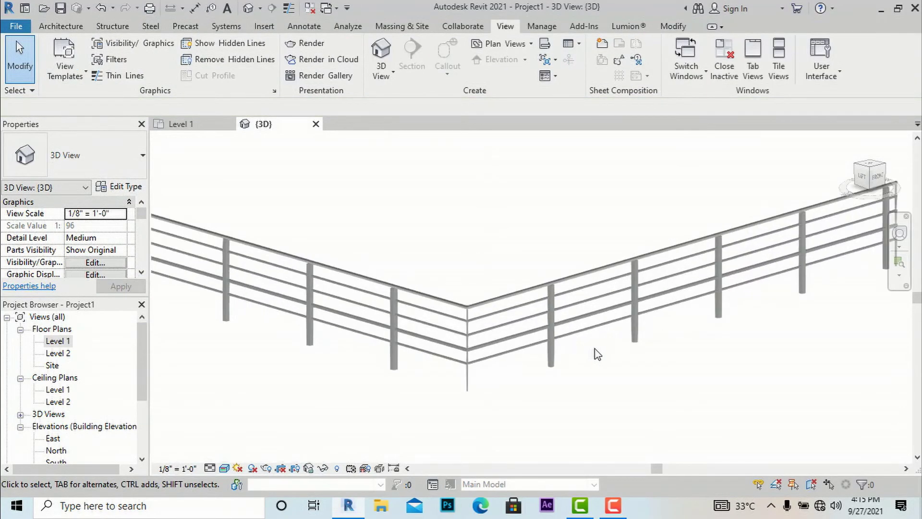
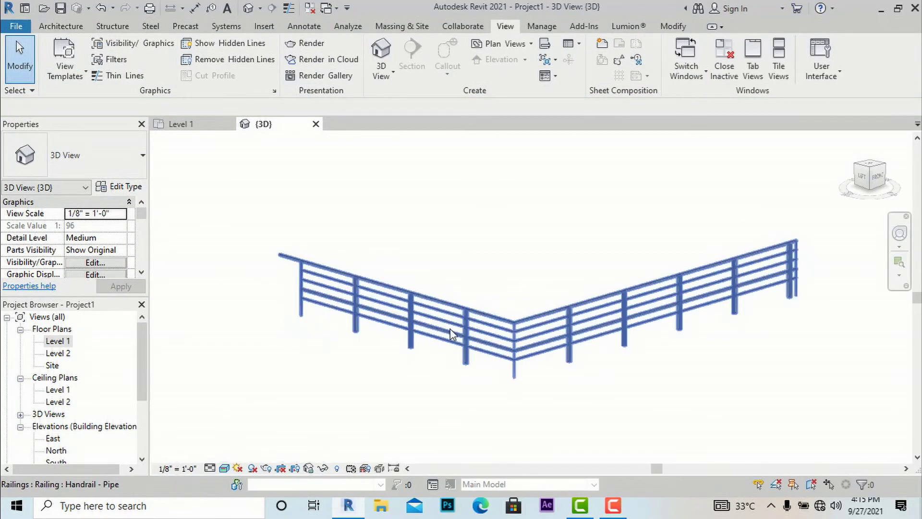
click(451, 332)
click(131, 187)
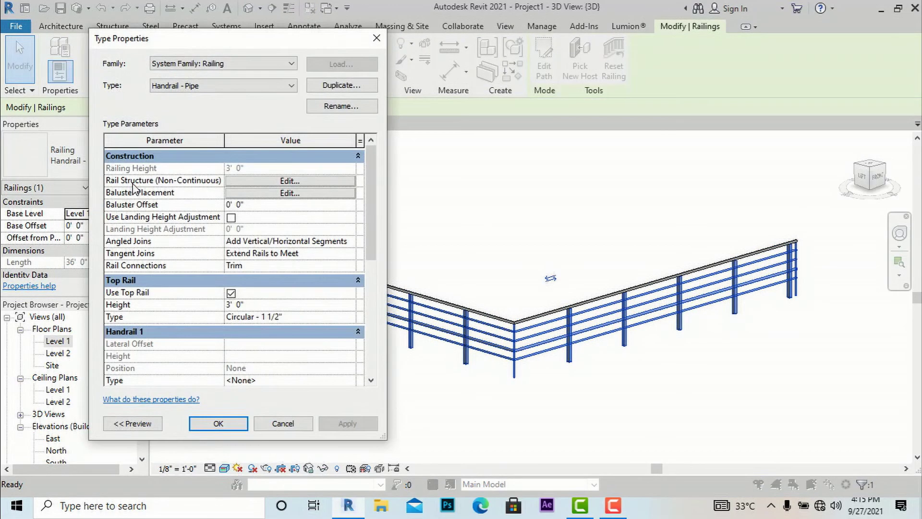
click(243, 195)
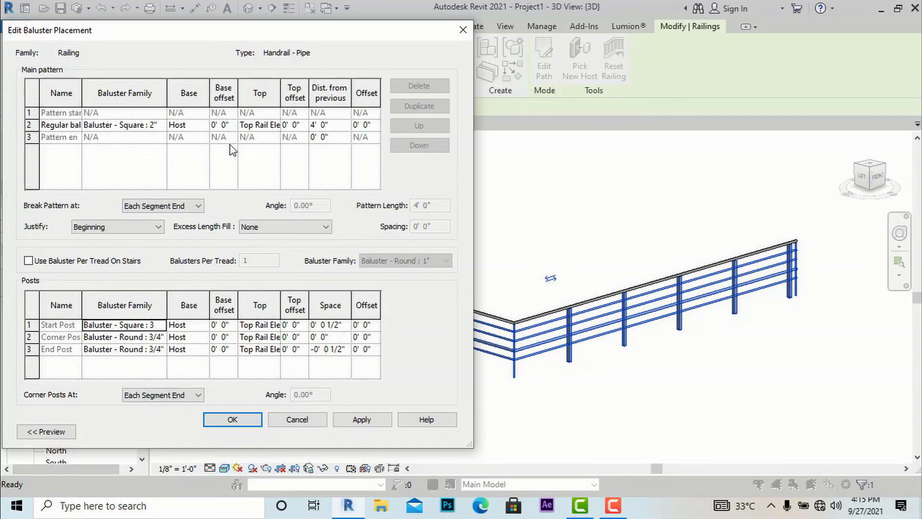
click(463, 32)
click(377, 36)
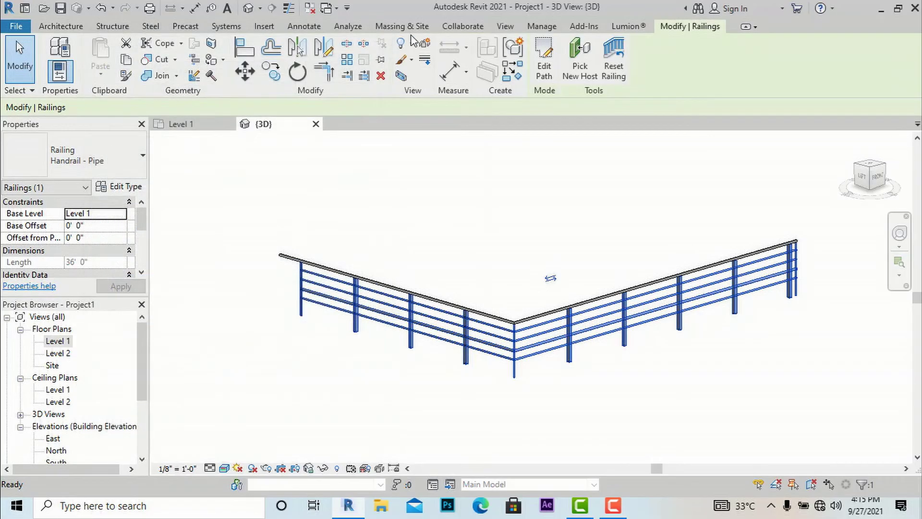
Start loading a family and browse to the Balusters folder inside Railings in the English-Imperial library
click(264, 29)
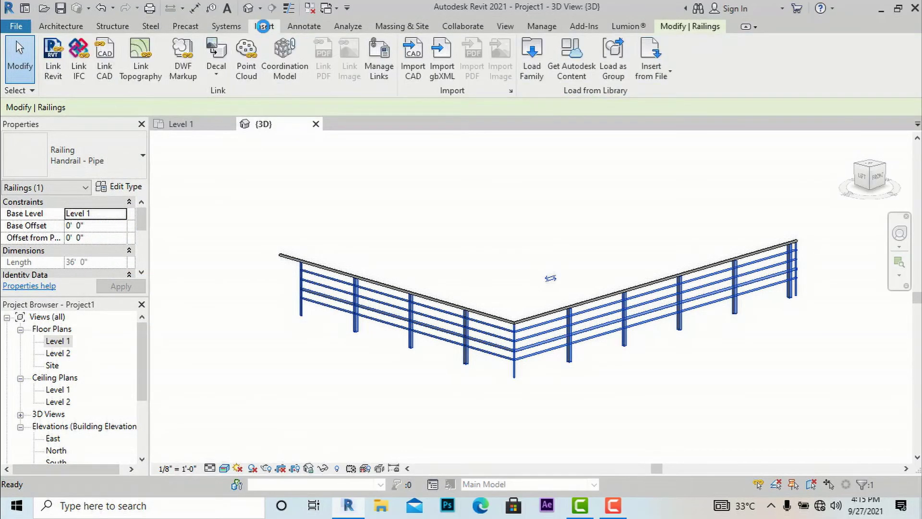
click(532, 72)
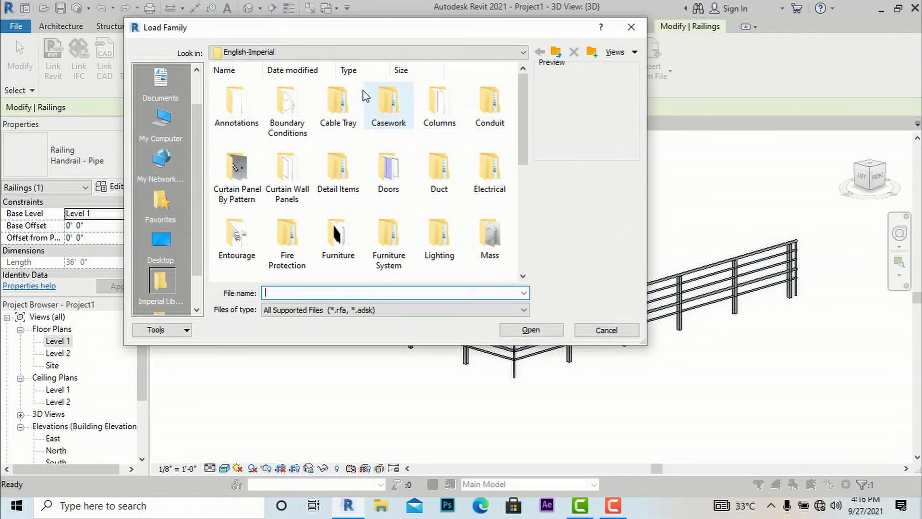
scroll(326, 199, down, 3)
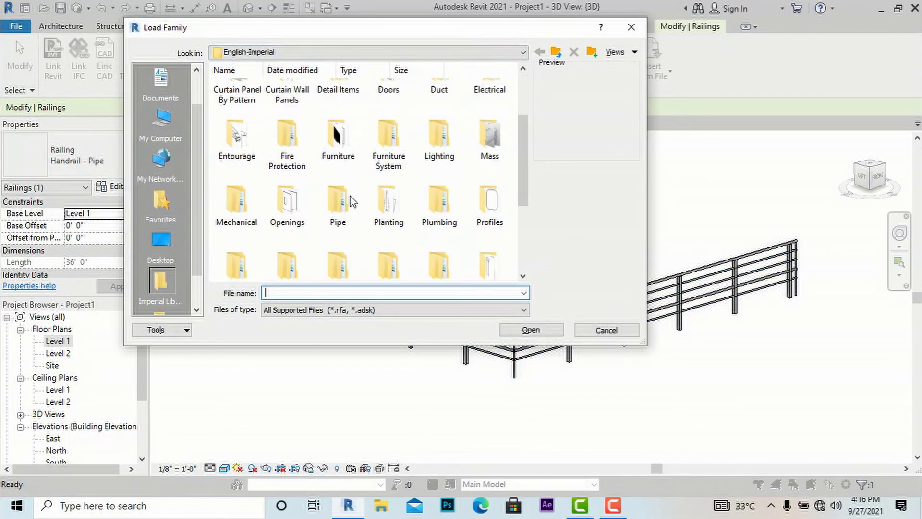
scroll(336, 192, up, 3)
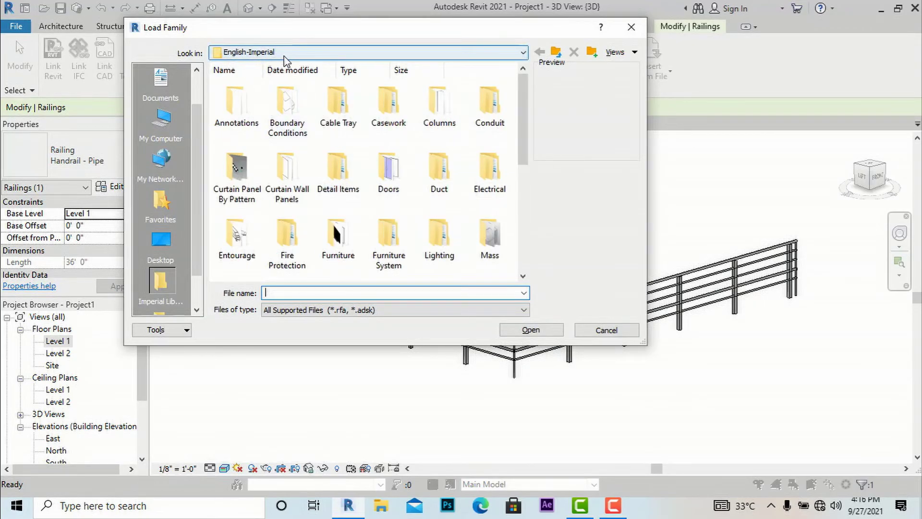
scroll(354, 189, down, 5)
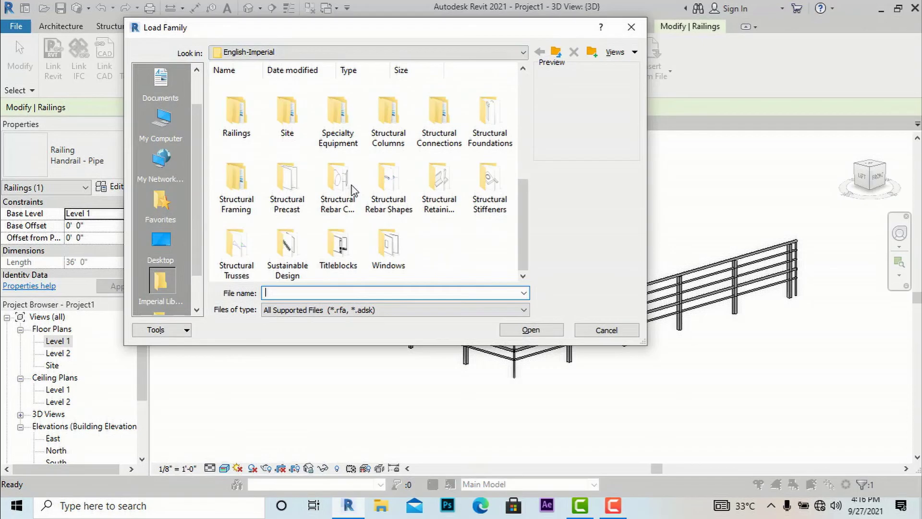
double_click(246, 131)
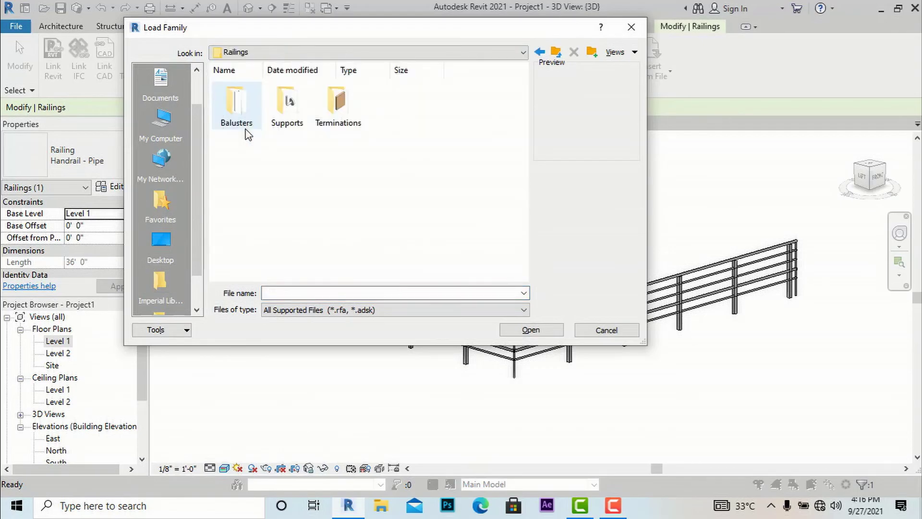
click(239, 125)
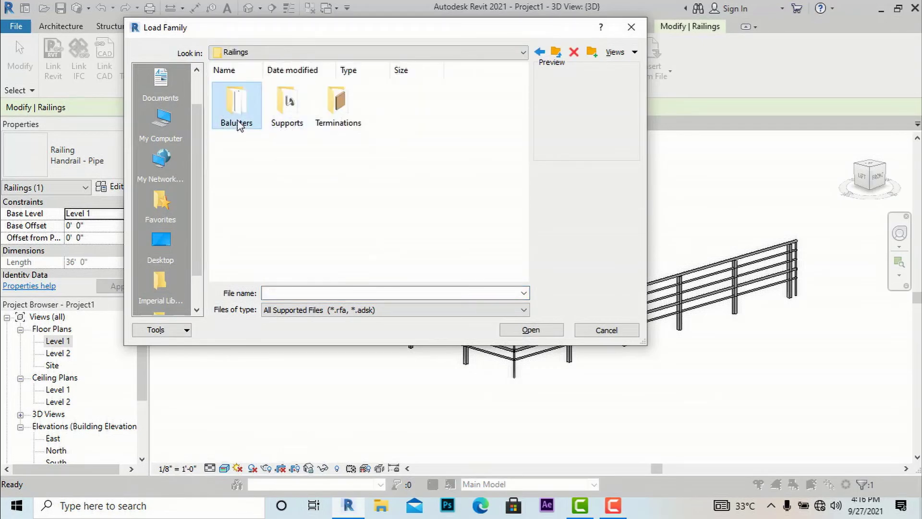
double_click(238, 126)
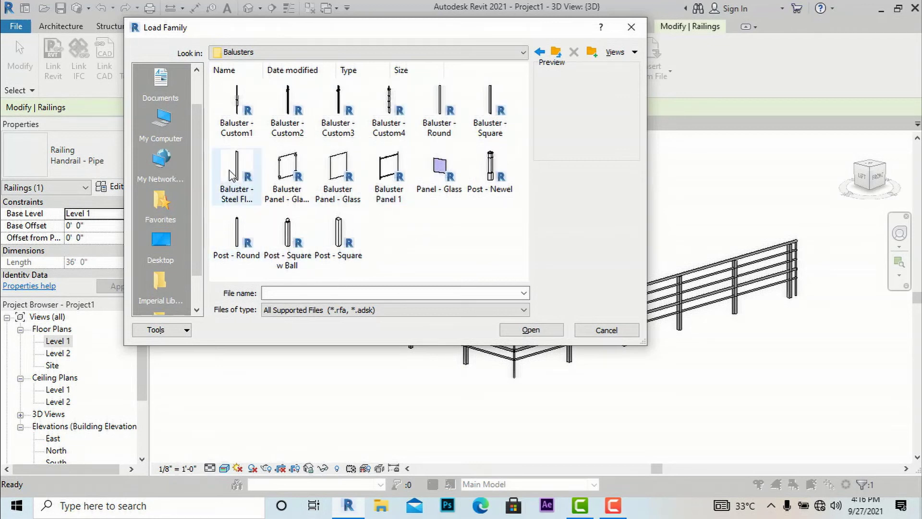
Load the Post - Newel baluster family, skip saving the project and accept the reminder interval options
click(491, 173)
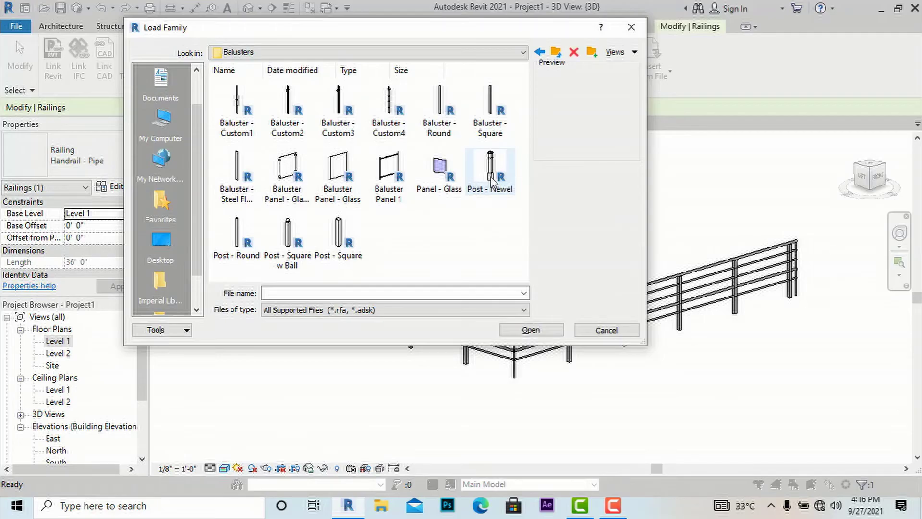
click(521, 330)
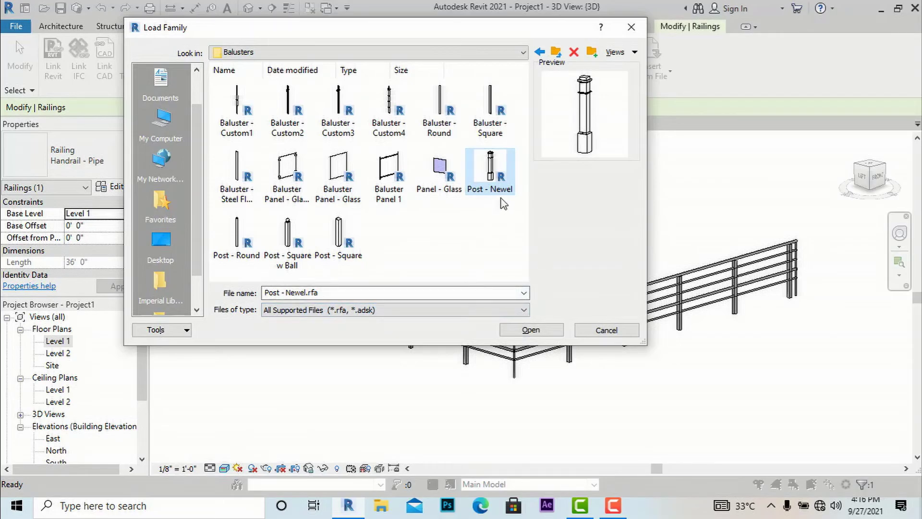
click(525, 332)
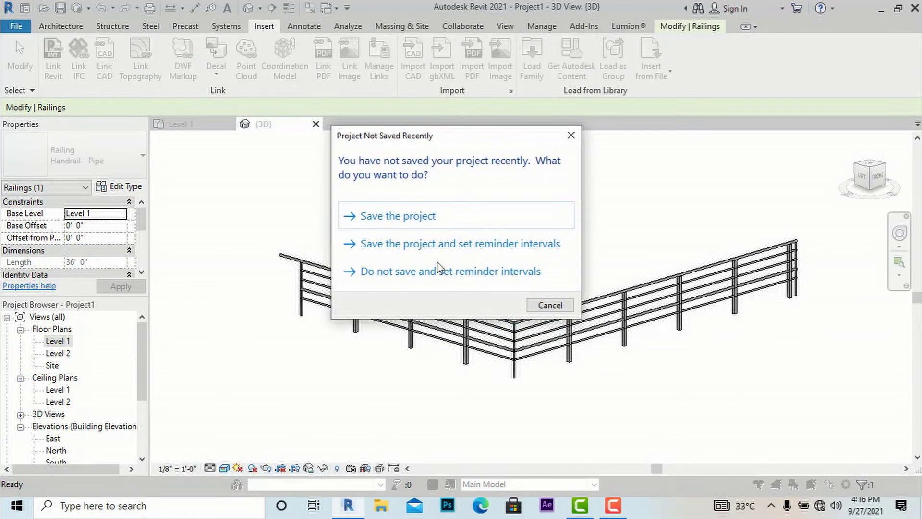
click(418, 272)
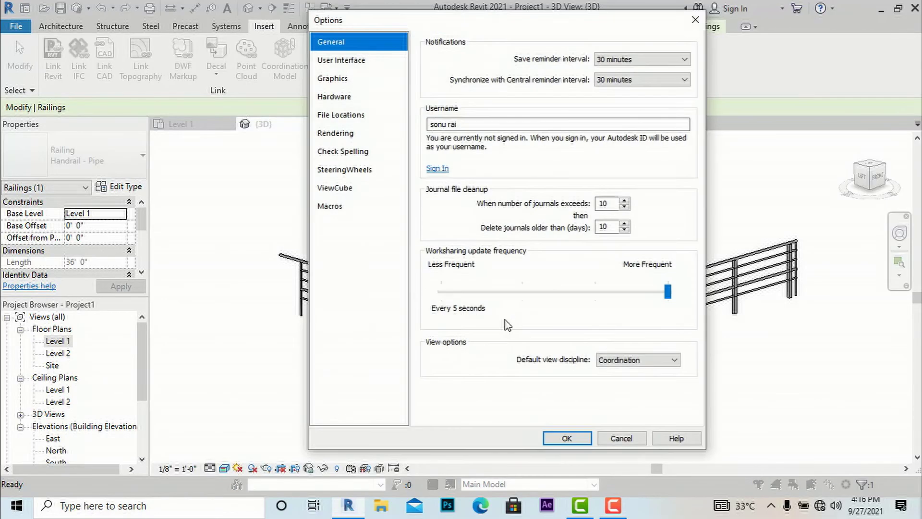
click(569, 439)
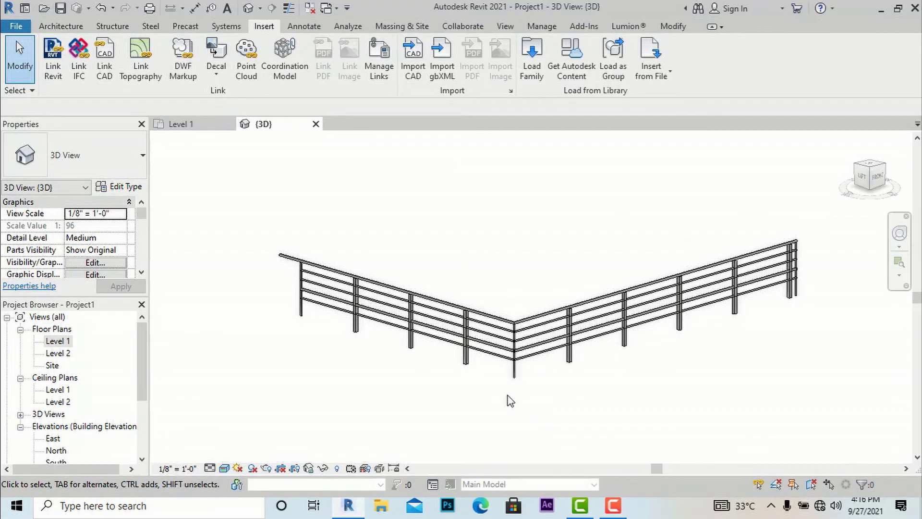
Set the railing's start post to Post - Newel : 4 1/4" in the baluster placement and apply it to the type
click(515, 350)
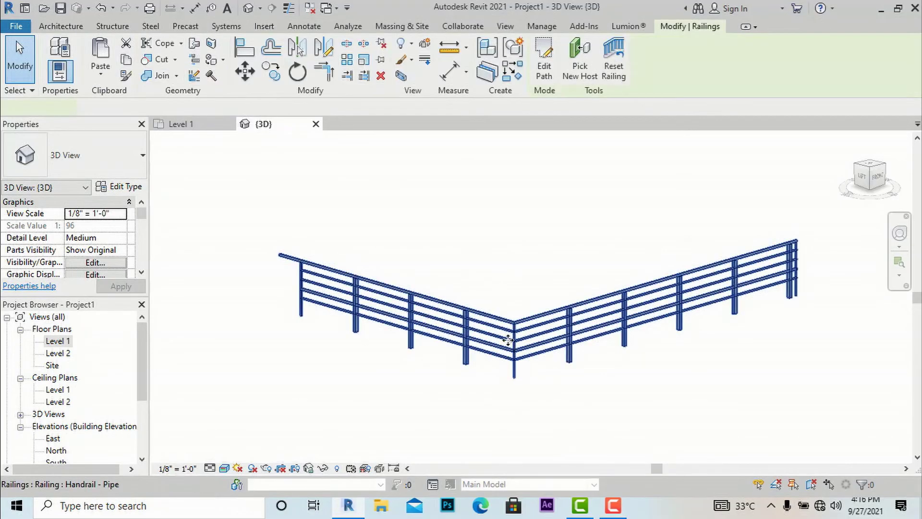
click(123, 188)
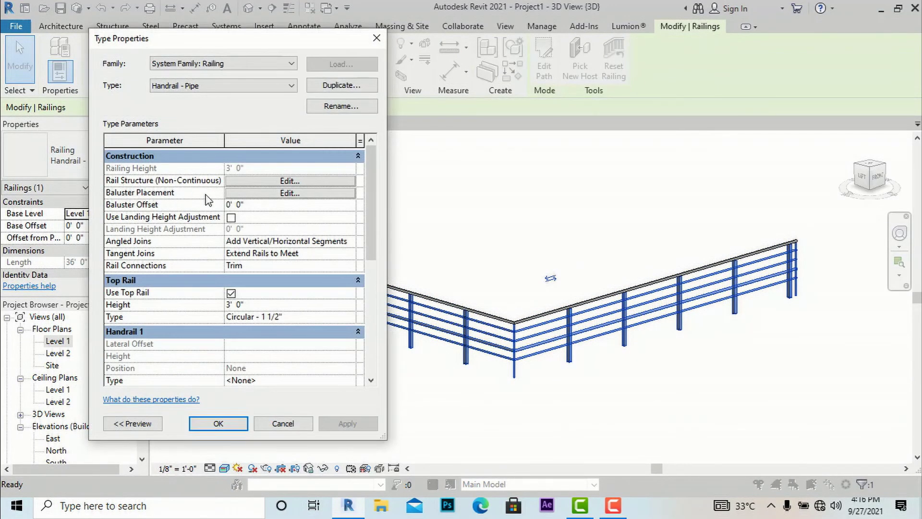
click(237, 194)
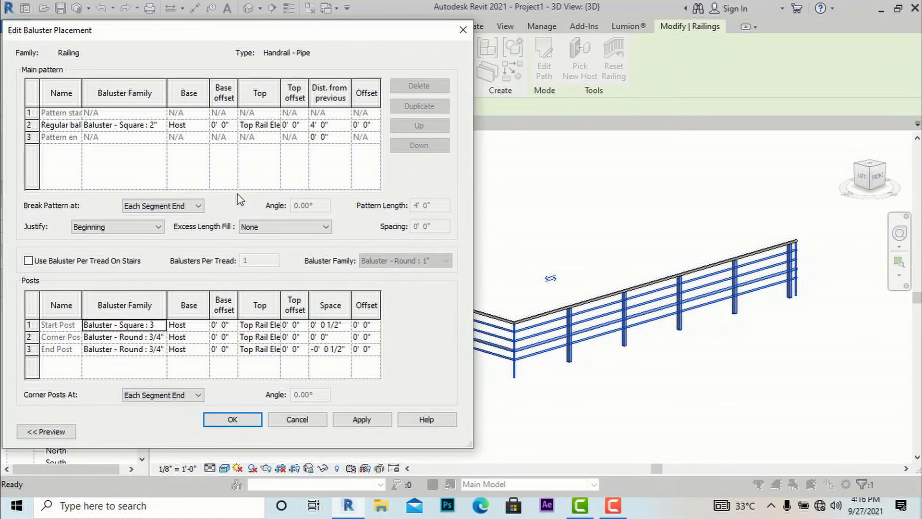
click(163, 328)
scroll(158, 362, down, 2)
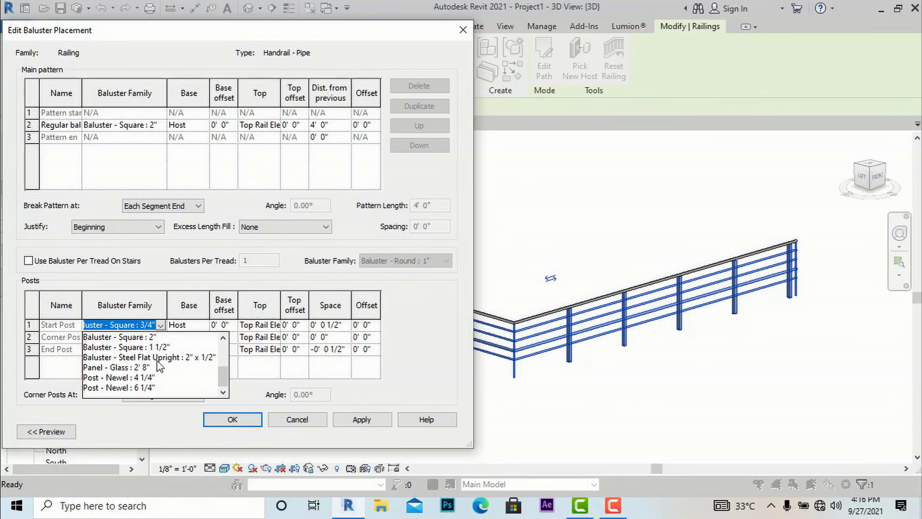
click(133, 377)
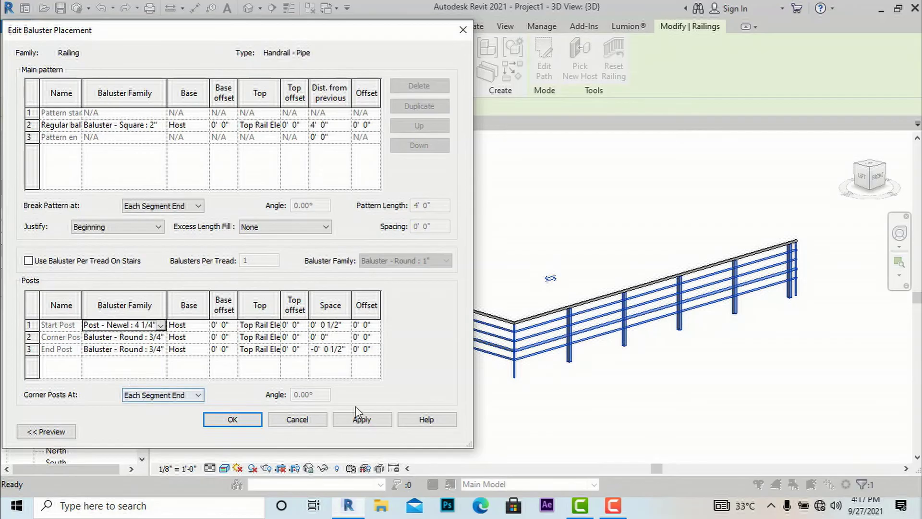
click(367, 427)
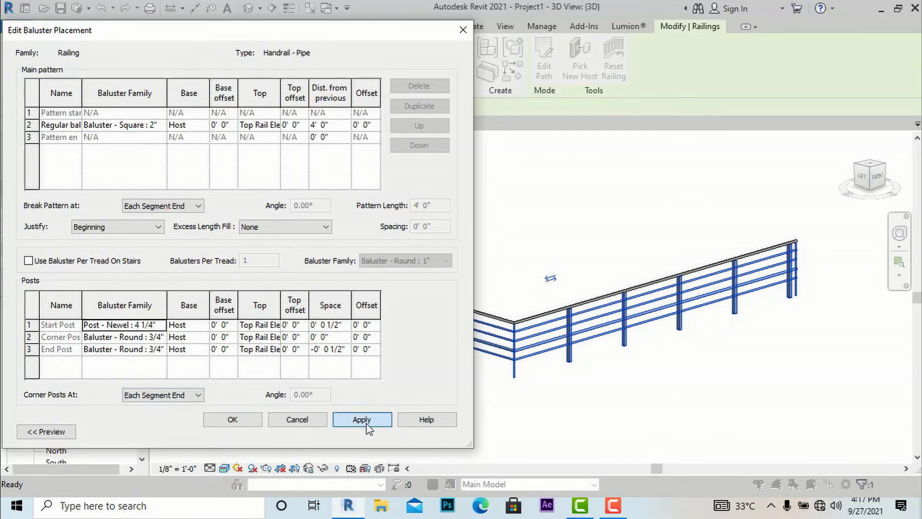
click(232, 421)
click(351, 429)
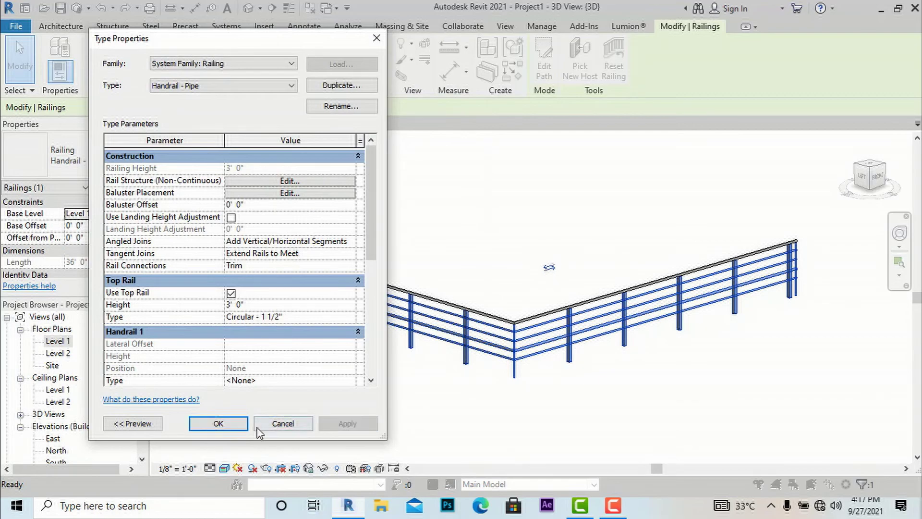
click(217, 423)
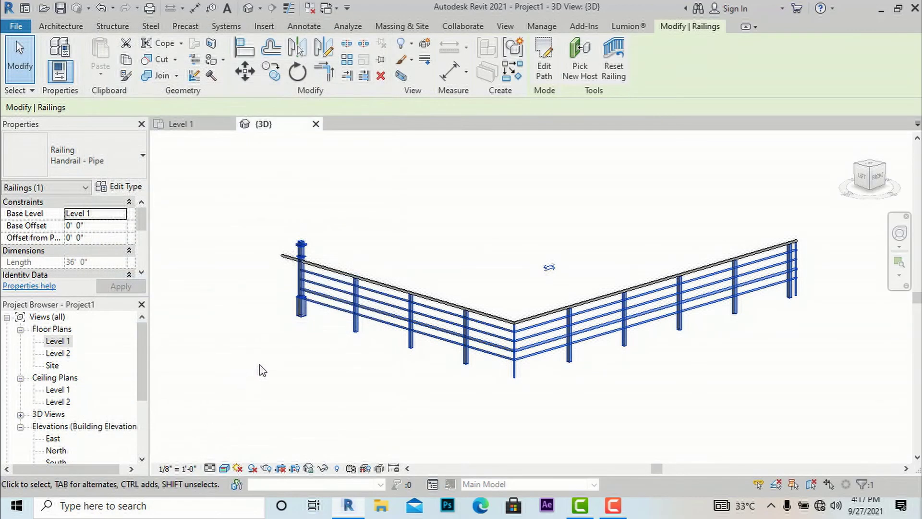
Set the railing's corner post to Post - Newel : 4 1/4" in the baluster placement and apply it to the type
scroll(281, 337, up, 2)
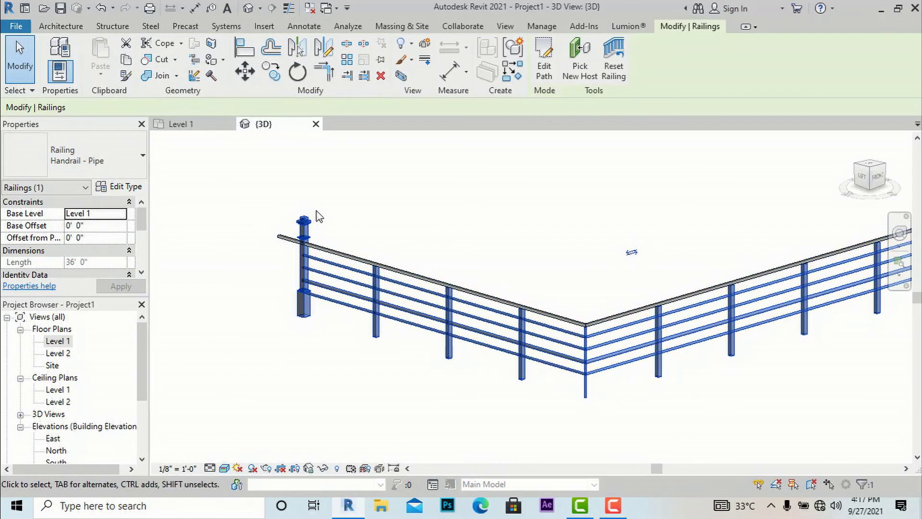
scroll(295, 308, down, 1)
scroll(294, 308, down, 1)
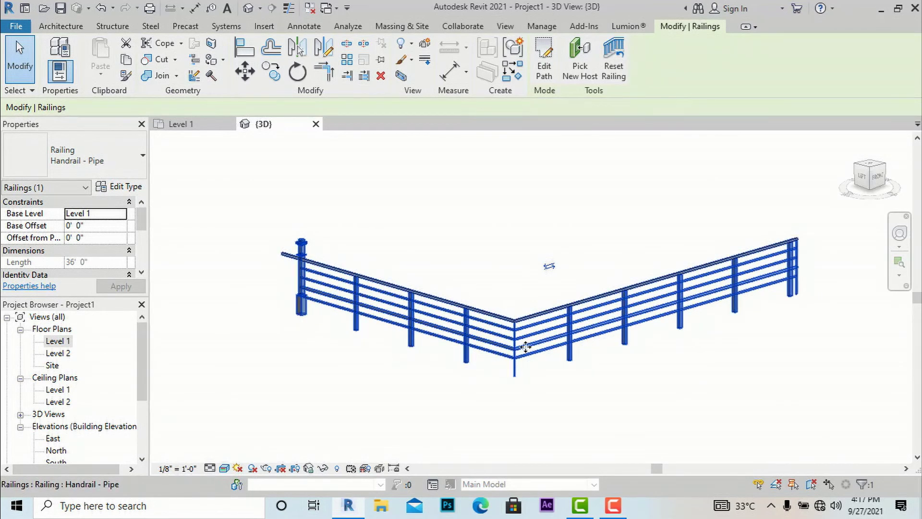
click(125, 189)
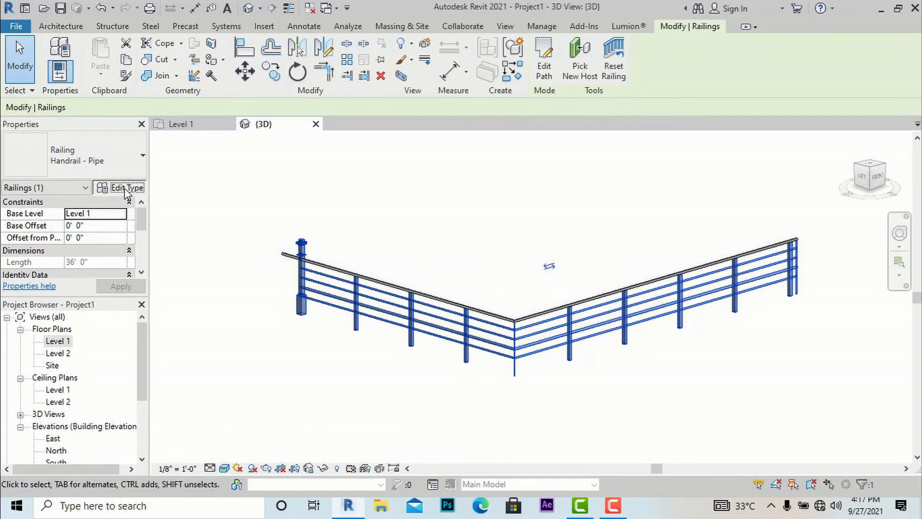
click(241, 192)
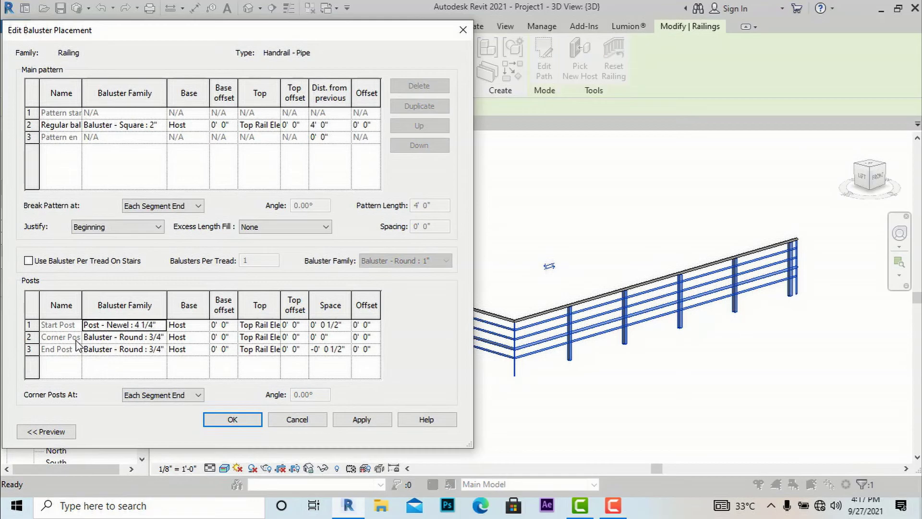
click(162, 339)
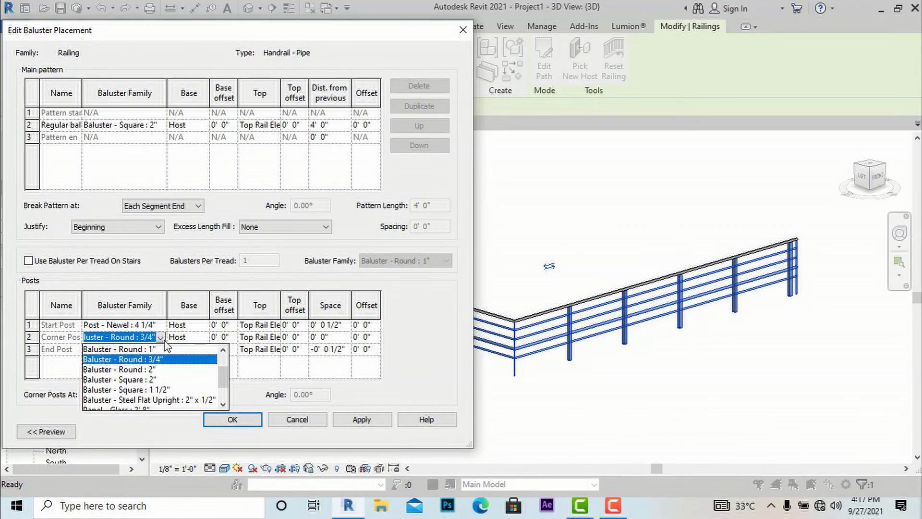
scroll(169, 405, down, 2)
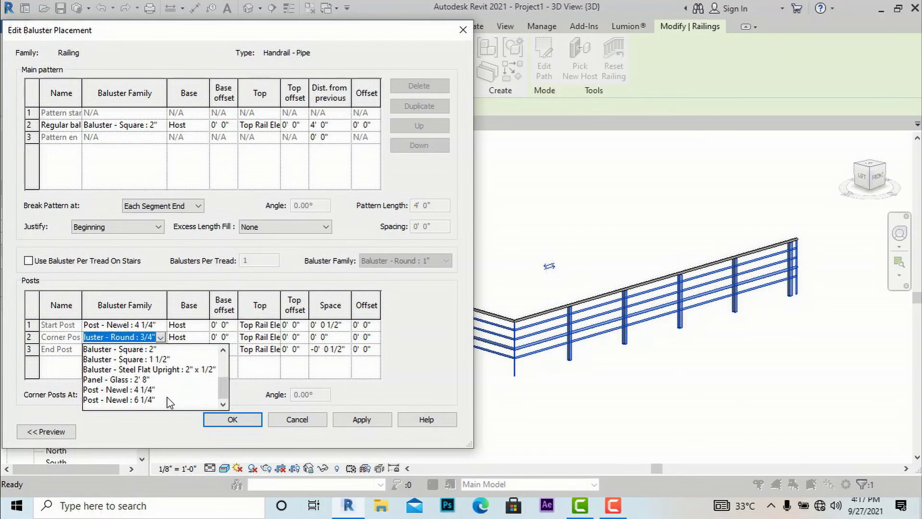
click(151, 389)
click(232, 420)
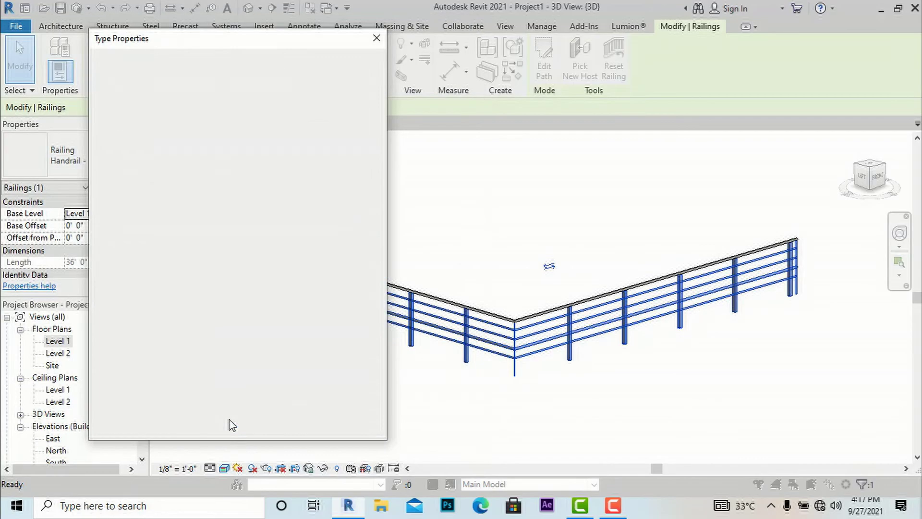
click(347, 423)
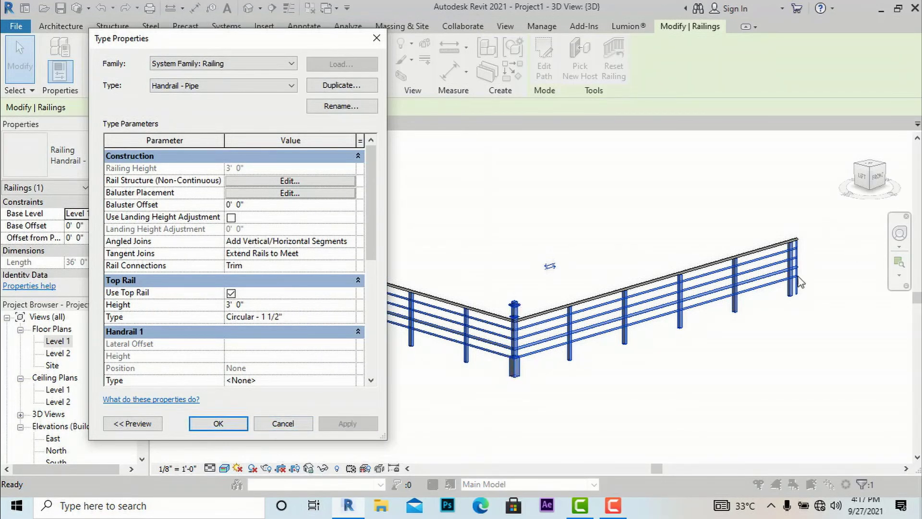
Set the railing's end post to Post - Newel : 4 1/4" in the baluster placement and apply it to the type
click(289, 193)
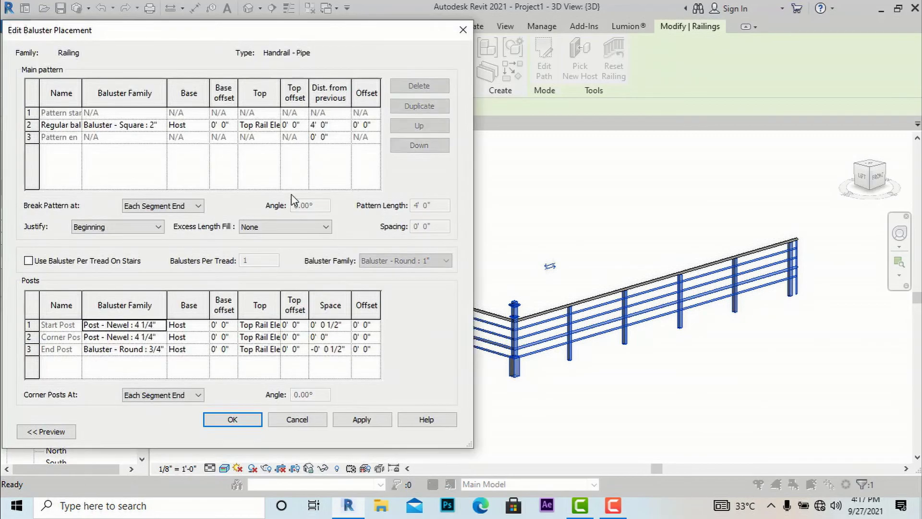
click(164, 351)
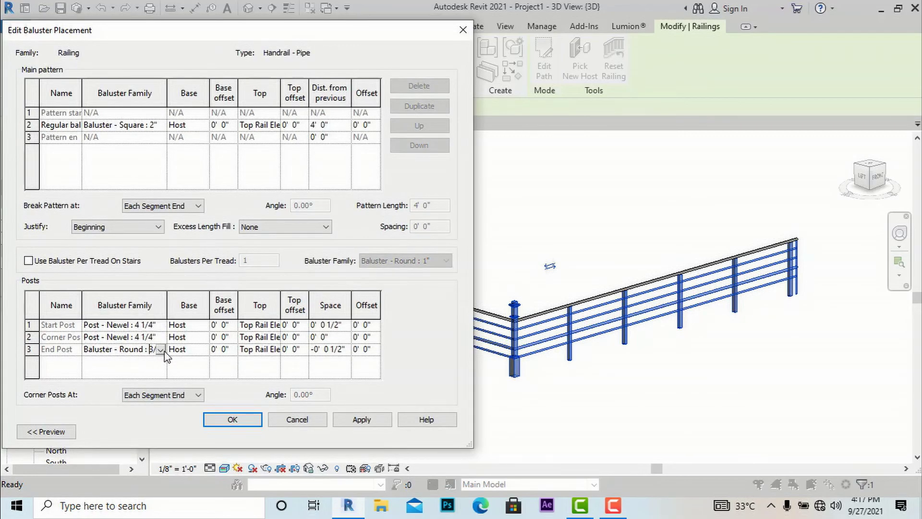
click(161, 351)
scroll(155, 396, down, 1)
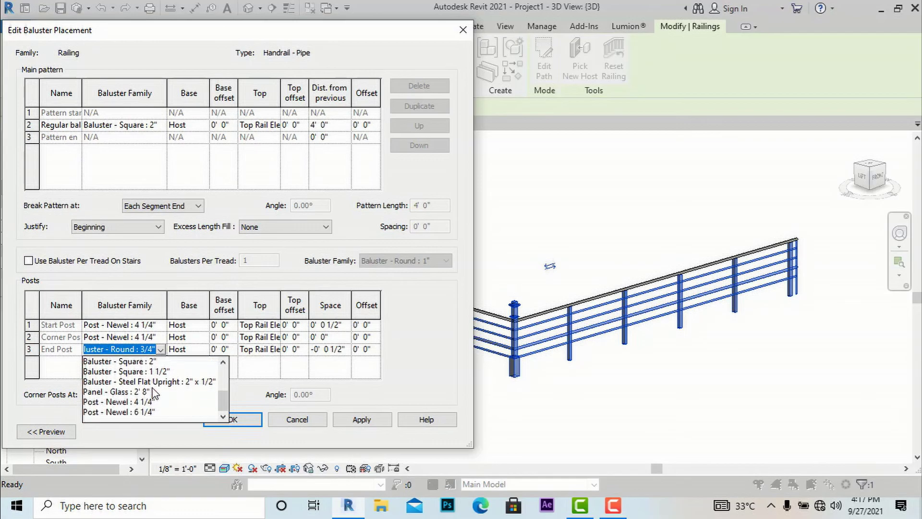
click(147, 404)
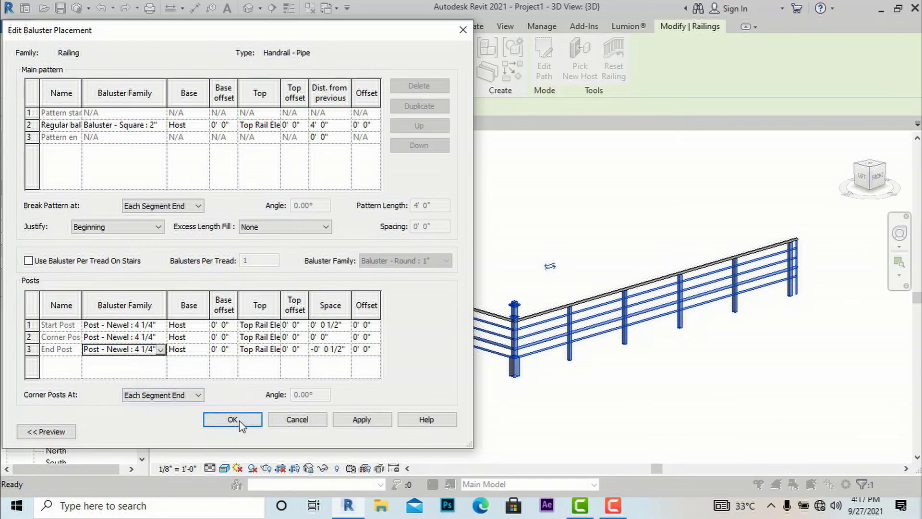
click(350, 422)
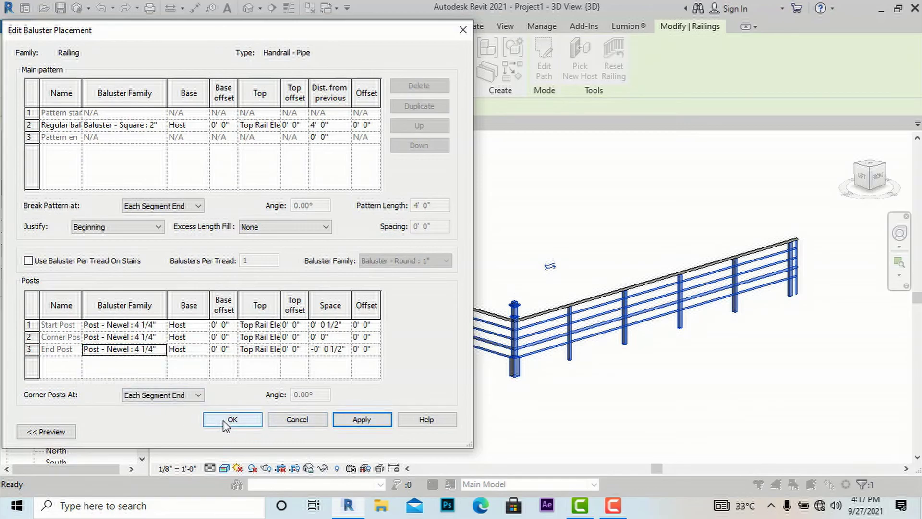
click(229, 421)
click(349, 424)
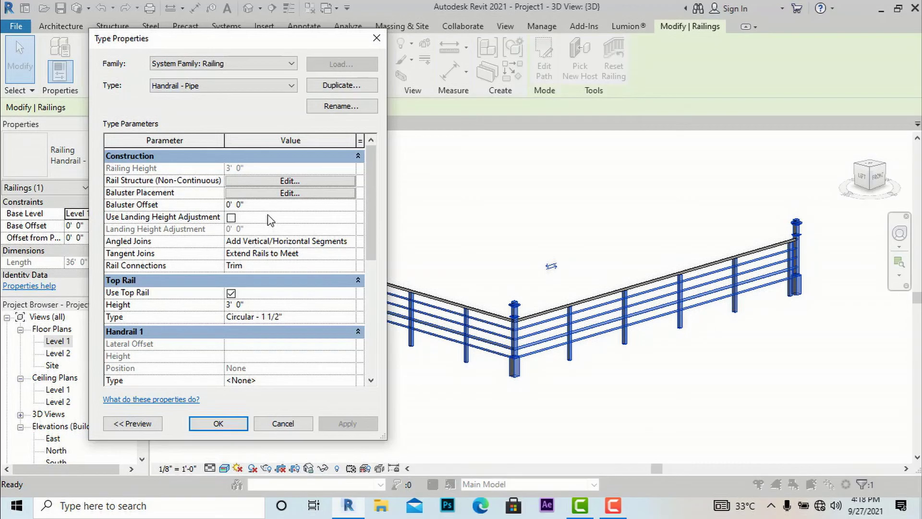
Set the regular baluster in the main pattern to Post - Newel : 4 1/4", apply it to the railing type and deselect the railing
click(277, 193)
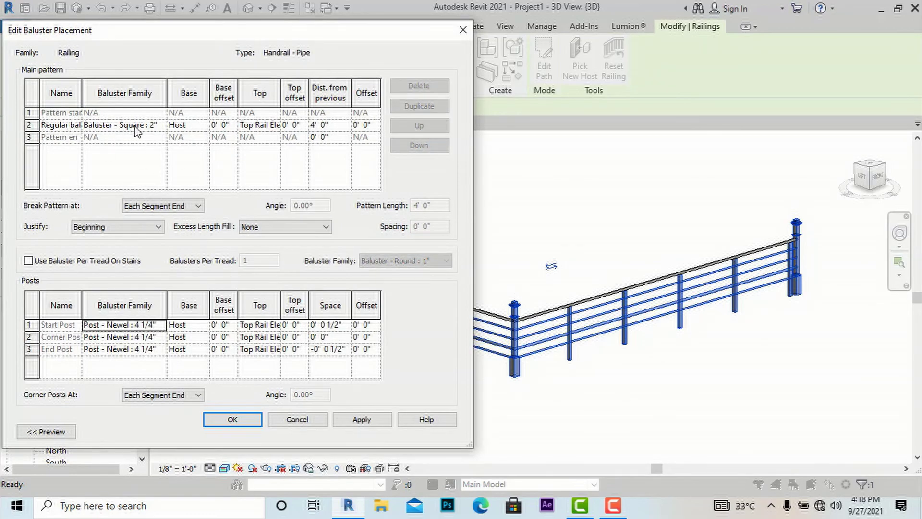
click(150, 126)
click(162, 125)
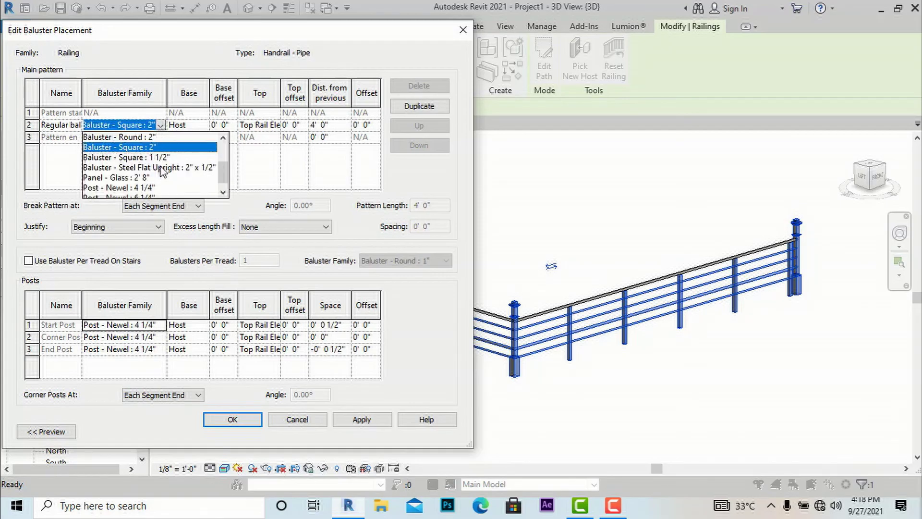
scroll(160, 160, down, 1)
scroll(162, 168, up, 2)
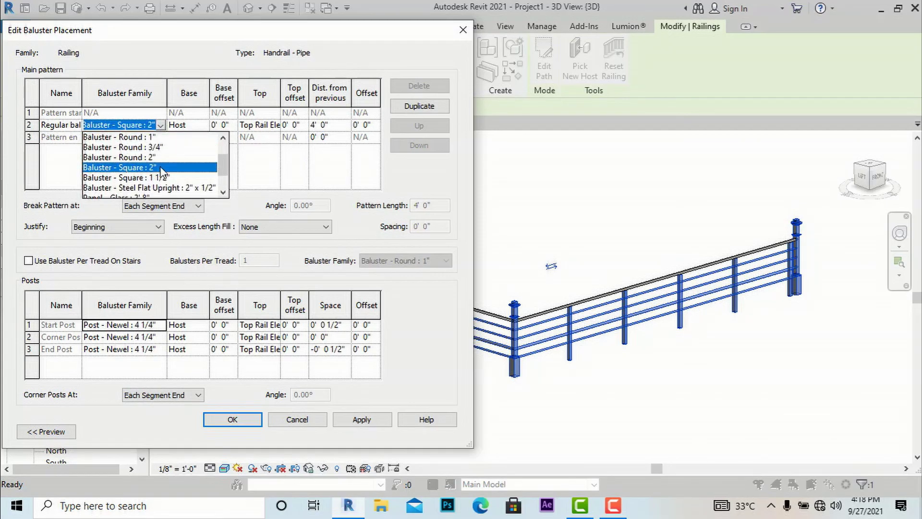
scroll(162, 172, down, 2)
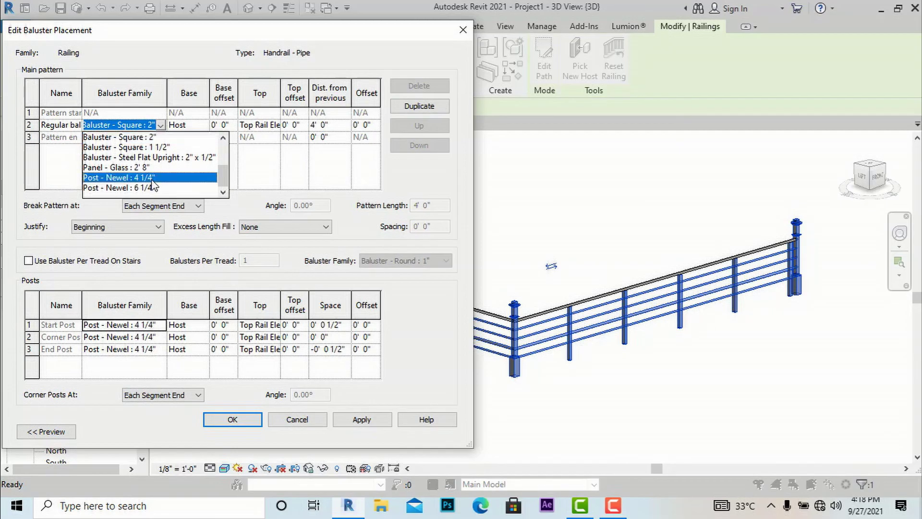
click(144, 177)
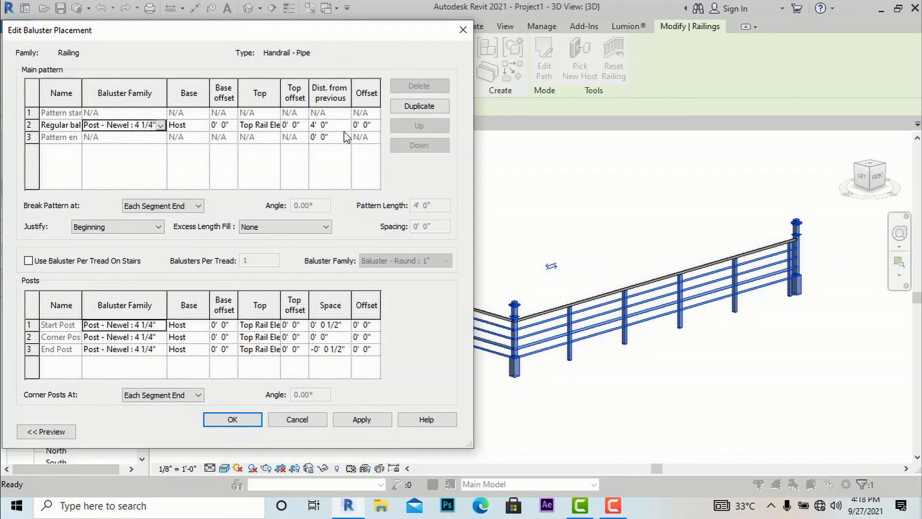
click(359, 421)
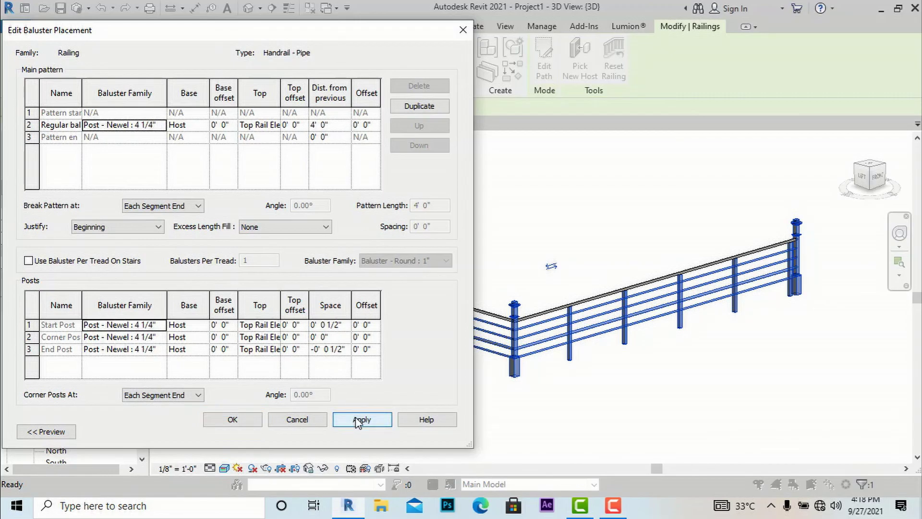
click(247, 422)
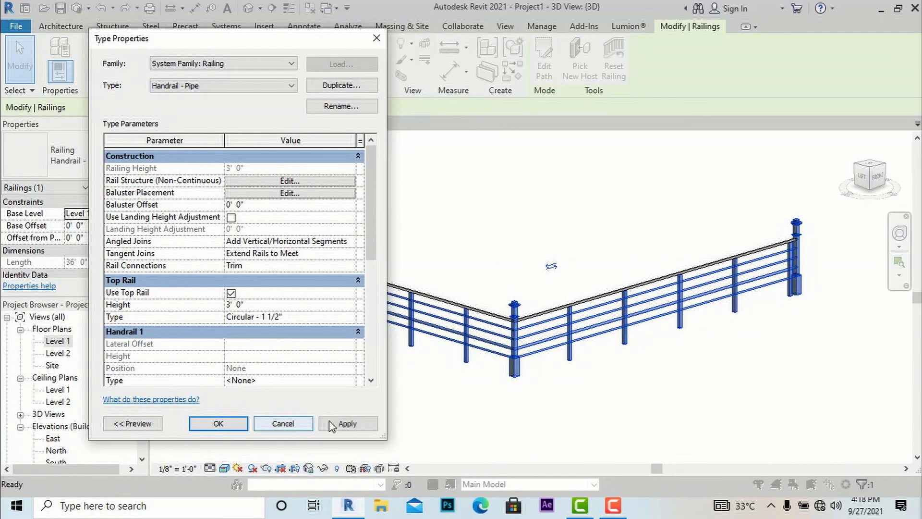
click(338, 421)
click(239, 433)
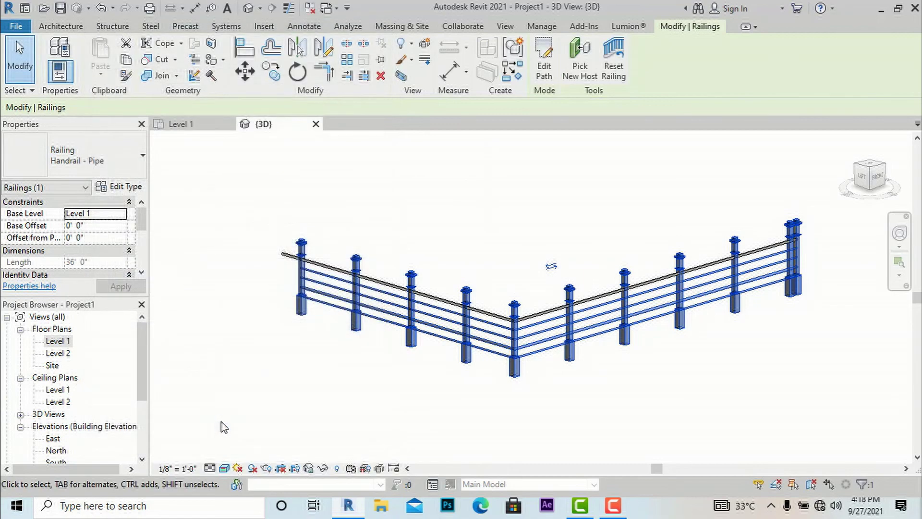
click(417, 407)
scroll(750, 253, up, 3)
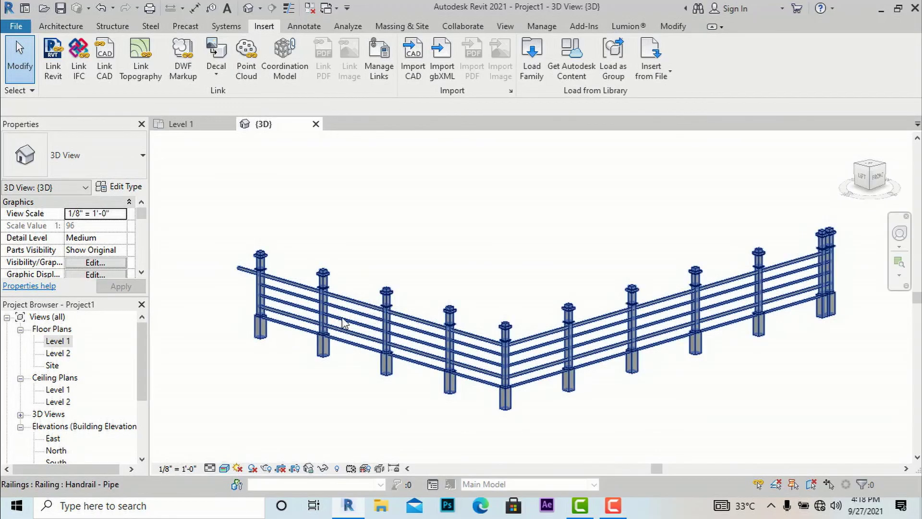
Review the baluster placement in the railing's type properties, then close the properties and deselect the railing
click(313, 301)
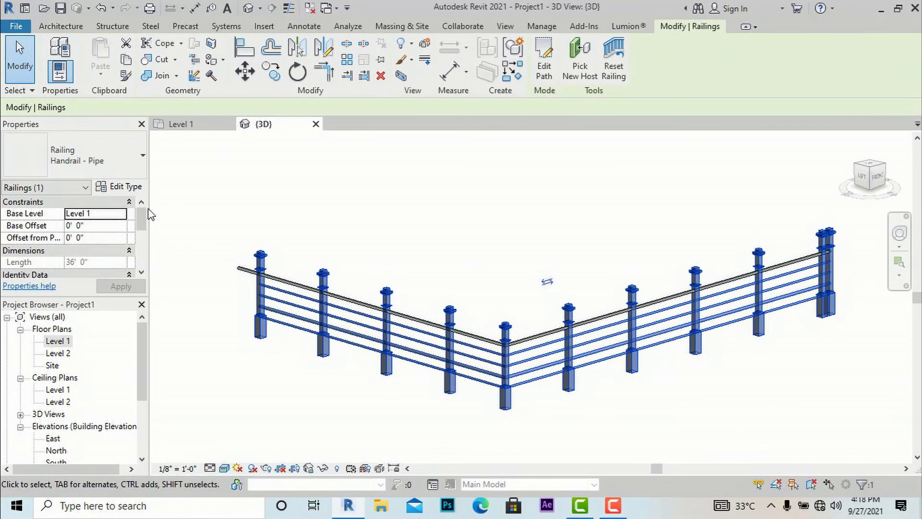
click(128, 192)
click(257, 195)
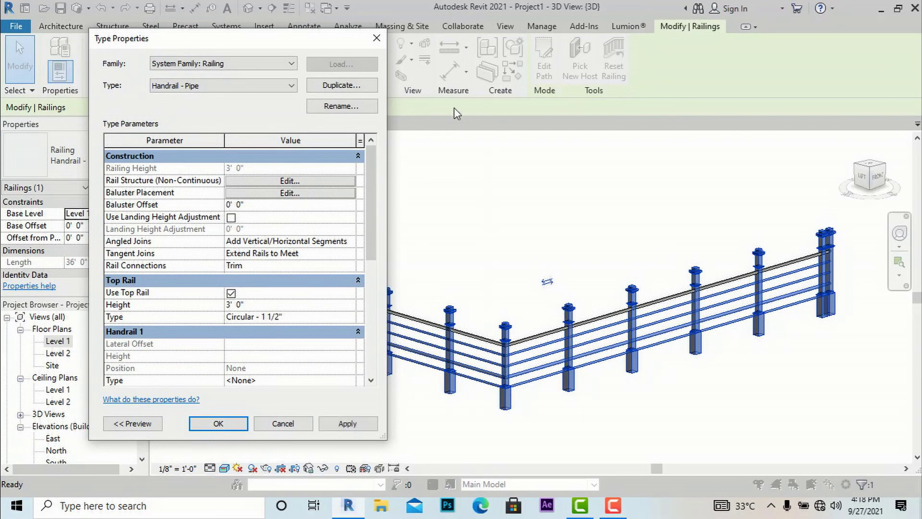
click(377, 38)
key(Escape)
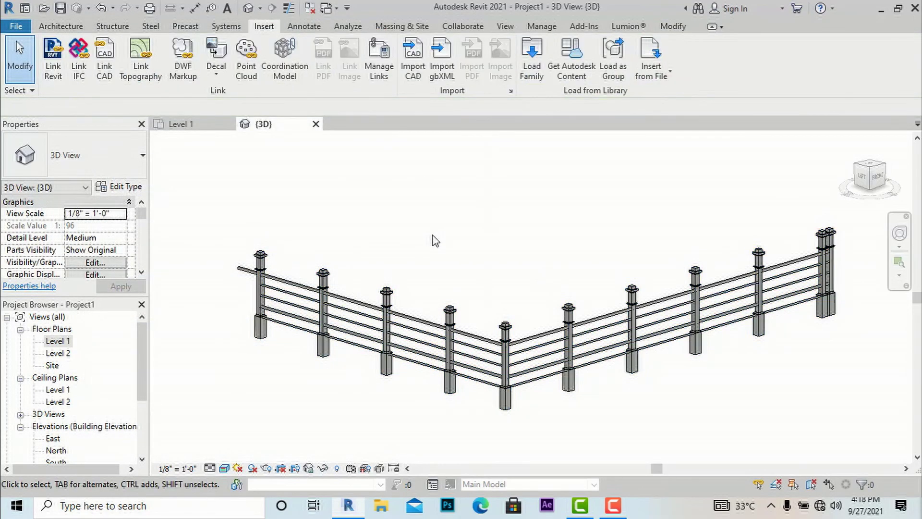